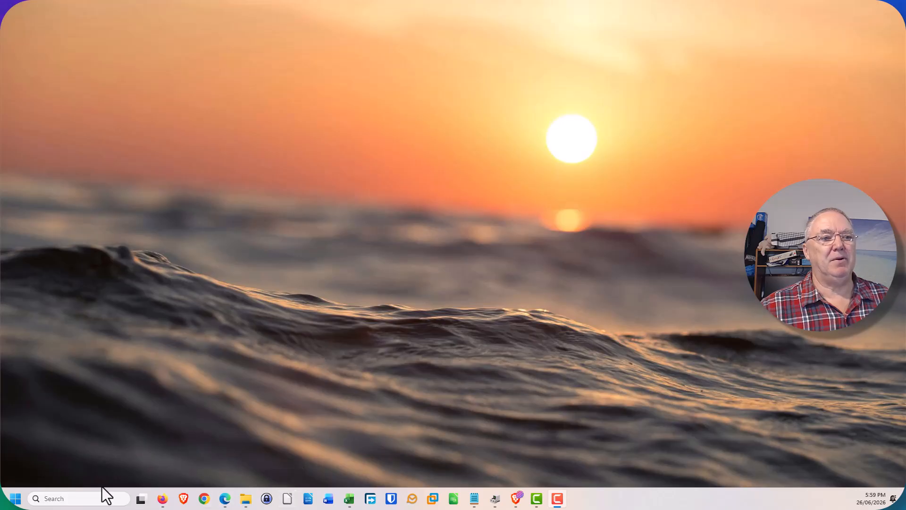
Find the LibreOffice folder under L in the list of installed apps and open it to view its programs.
left_click(15, 498)
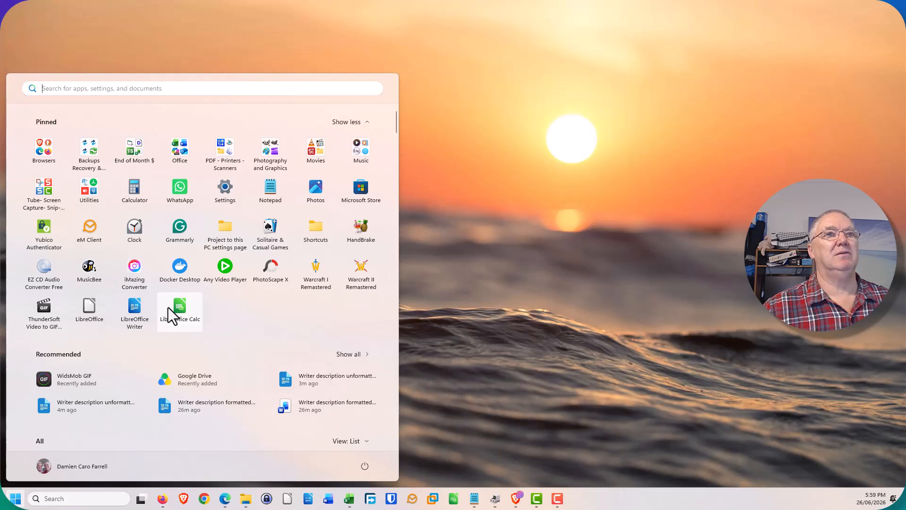
scroll(205, 367, "down", 6)
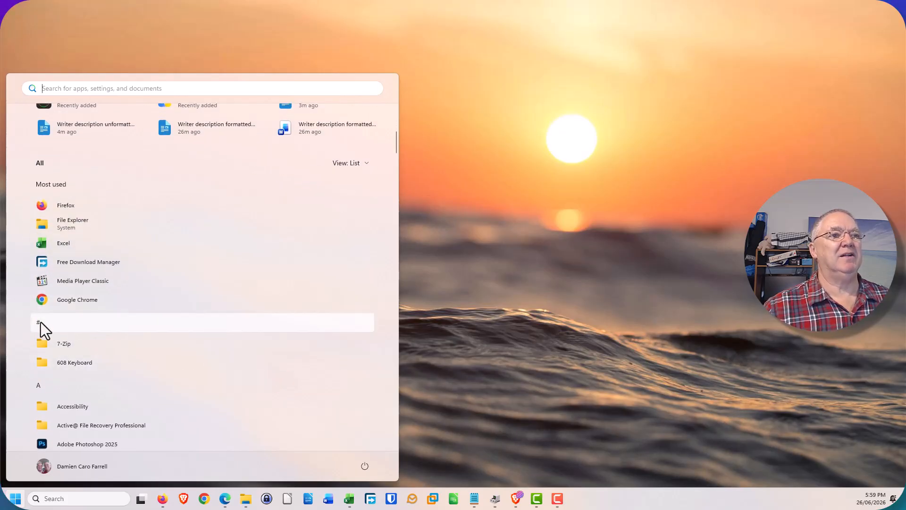
left_click(41, 322)
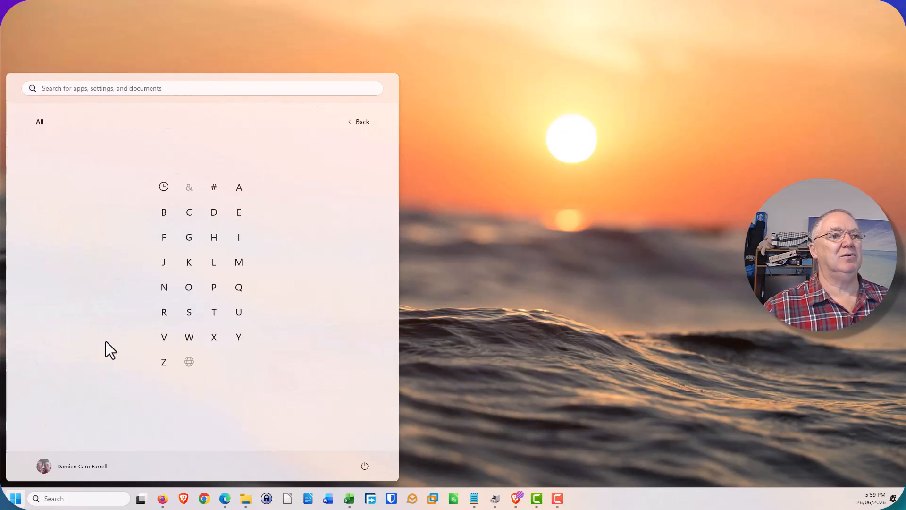
left_click(211, 267)
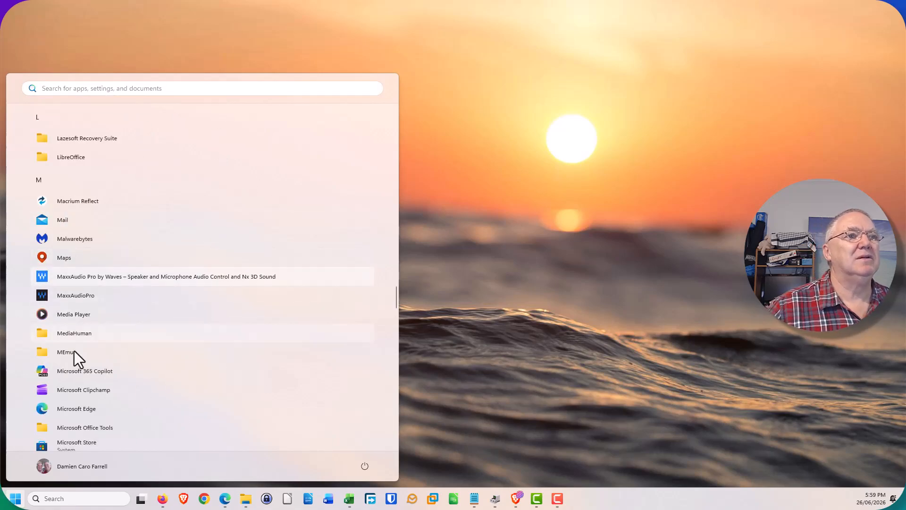
scroll(76, 410, "down", 1)
scroll(89, 337, "up", 2)
scroll(89, 329, "up", 1)
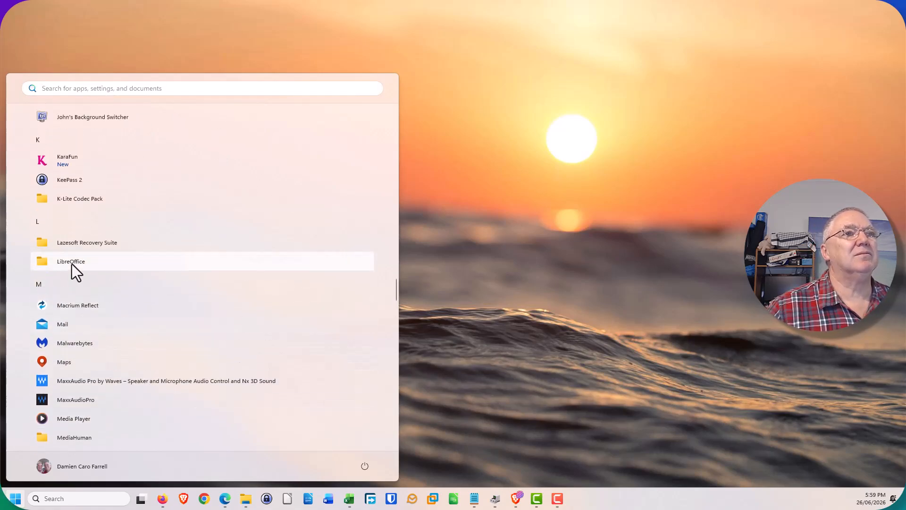
left_click(72, 264)
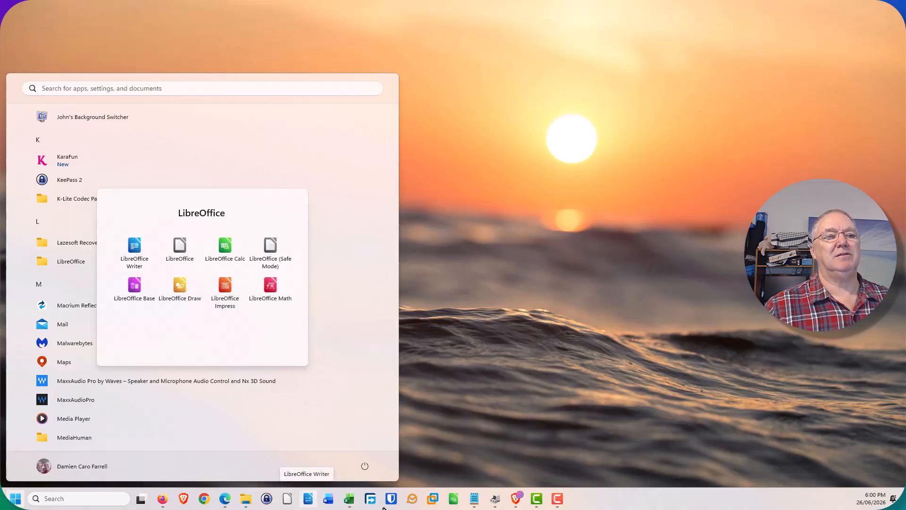
Launch LibreOffice Writer and enter the line "This is a test" in the blank document.
left_click(309, 499)
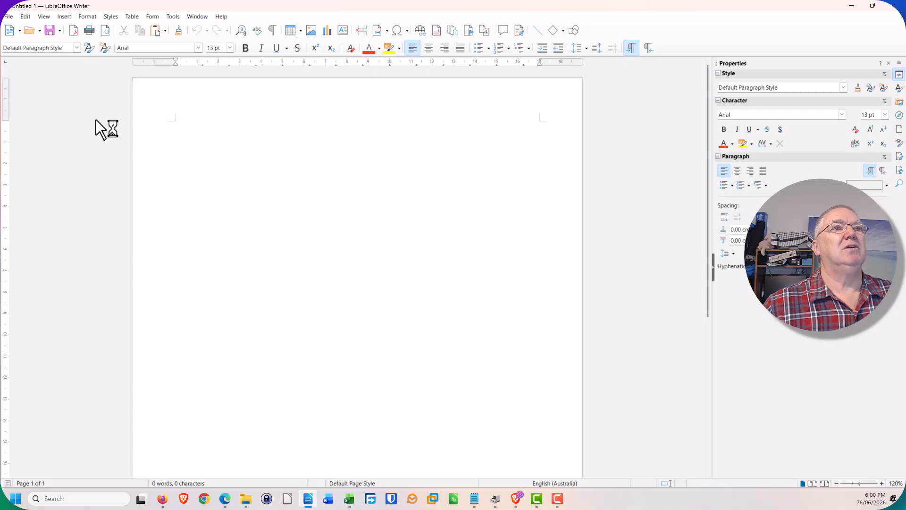
type("j")
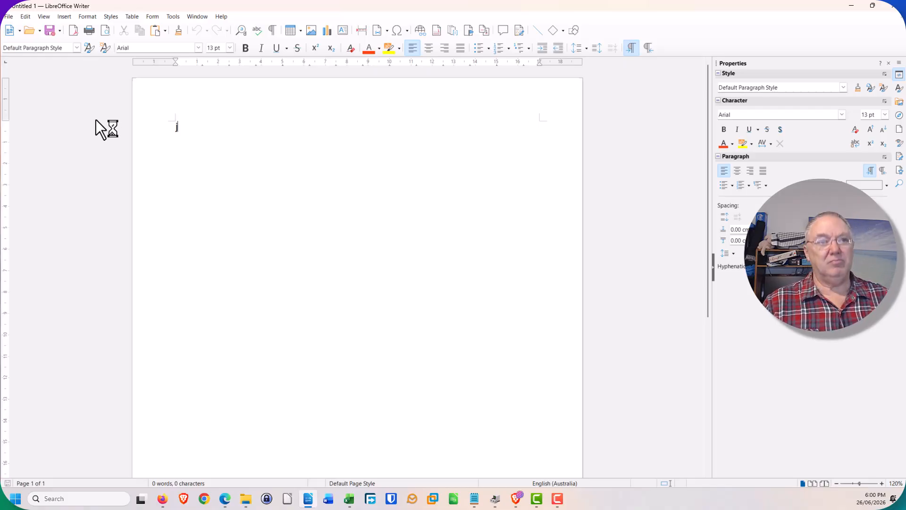
key("BackSpace")
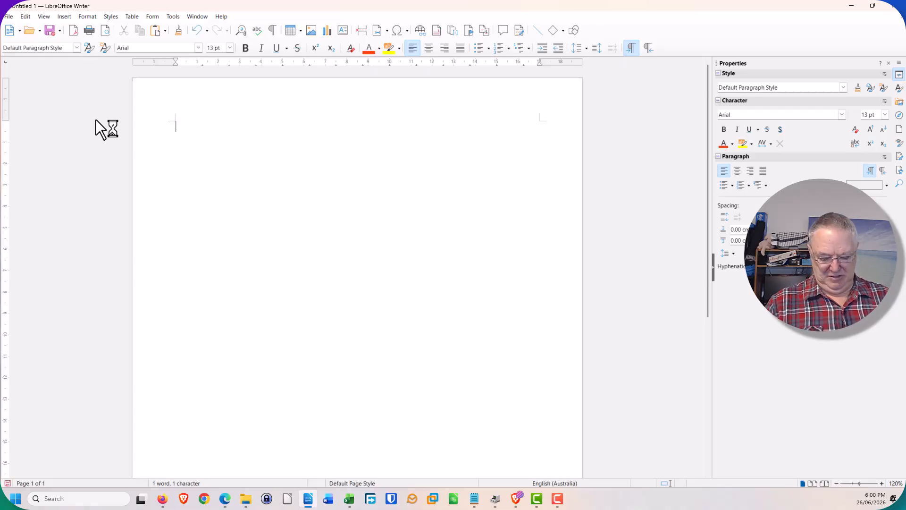
type("This ")
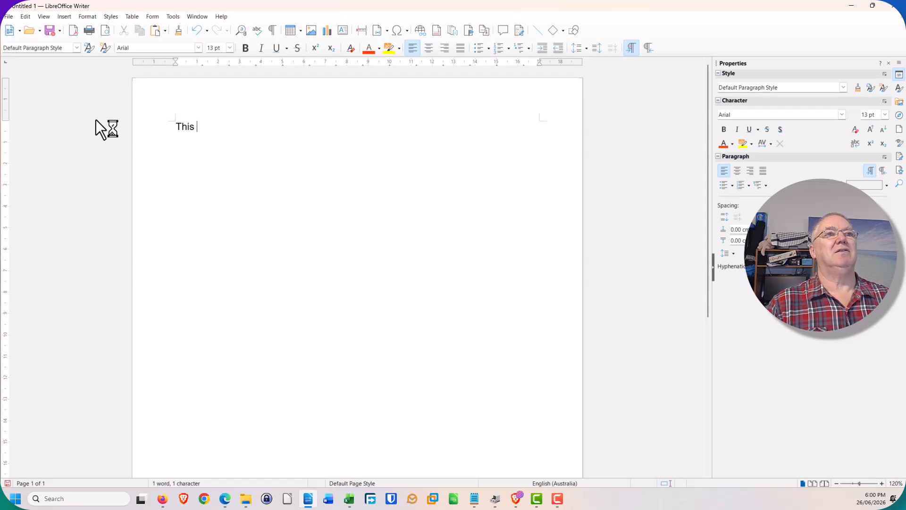
type("is a te")
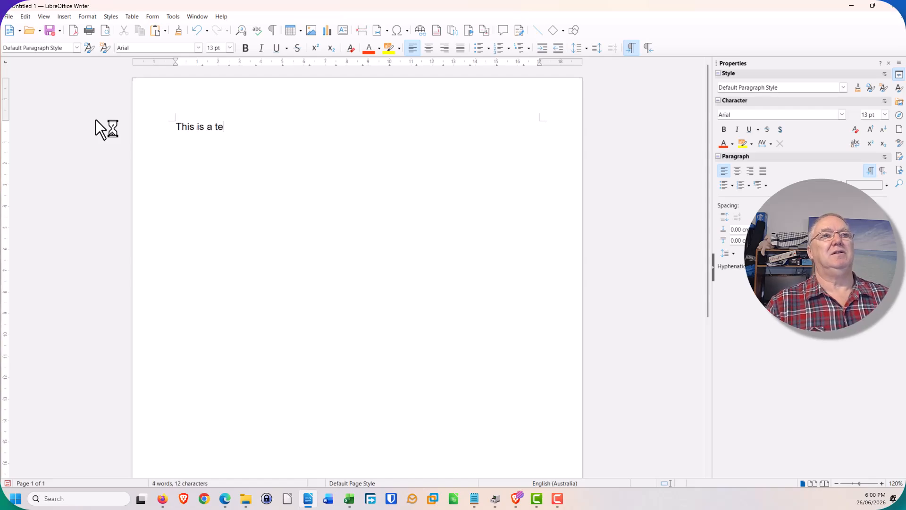
type("st")
key("Return")
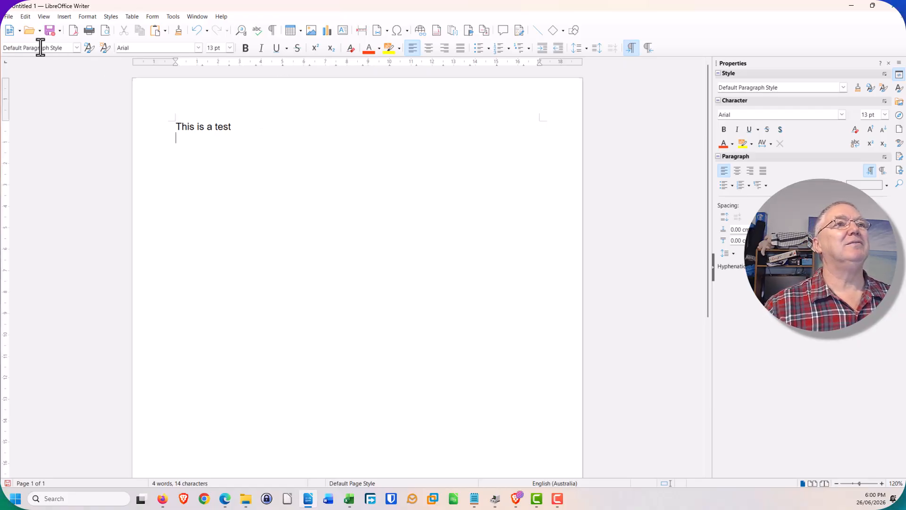
Close the test document without saving and open the recent document "Writer description unformatted practice for YouTube.odt".
left_click(901, 19)
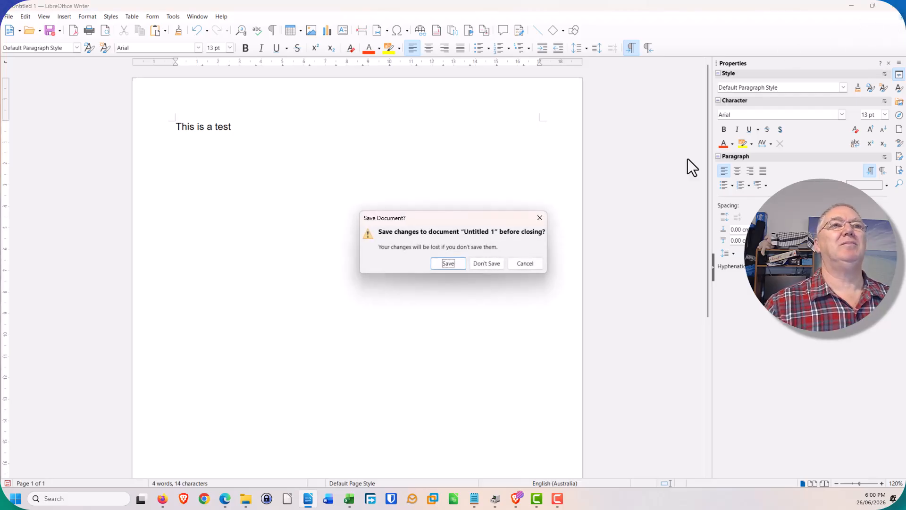
left_click(492, 264)
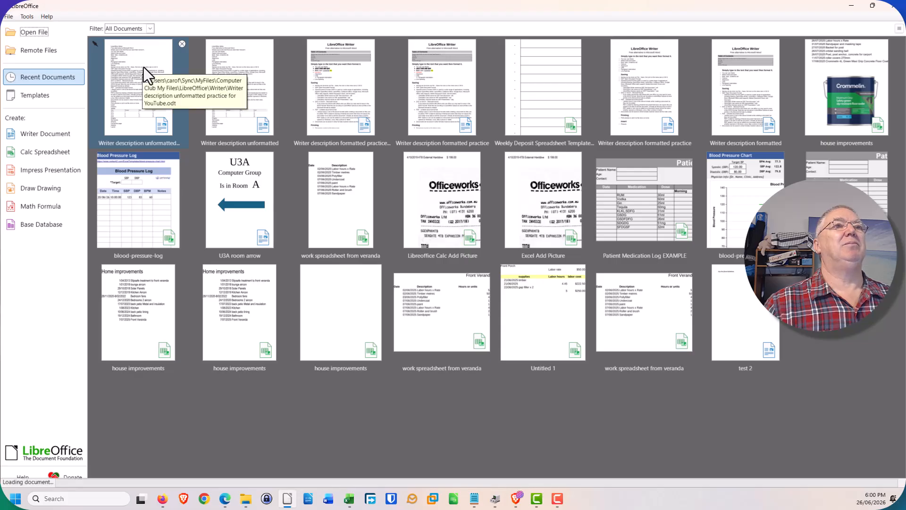
left_click(148, 100)
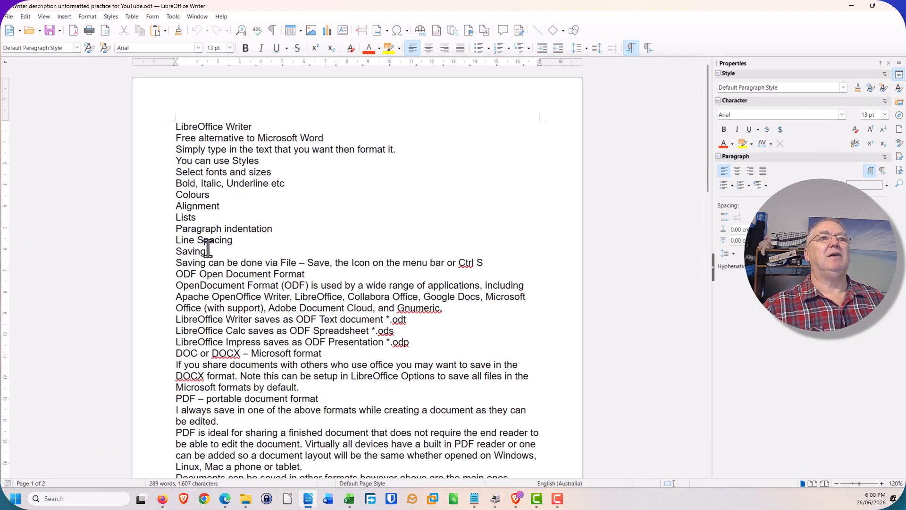
Hide the Properties sidebar beside the document.
scroll(333, 199, "down", 5)
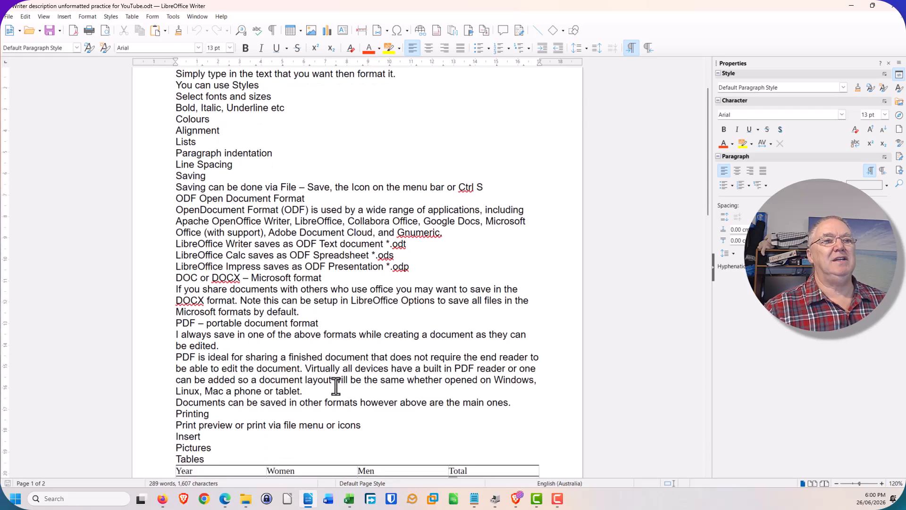
scroll(406, 406, "down", 2)
scroll(392, 411, "up", 8)
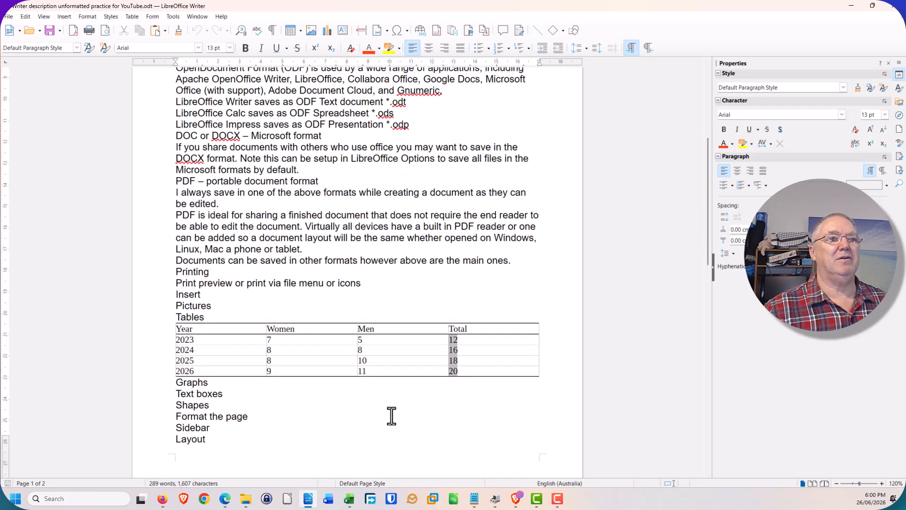
scroll(368, 397, "up", 1)
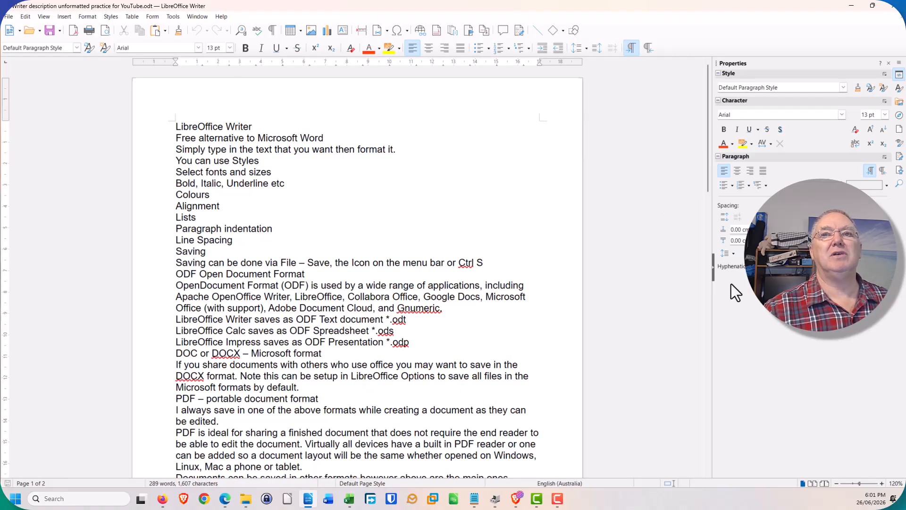
left_click(713, 270)
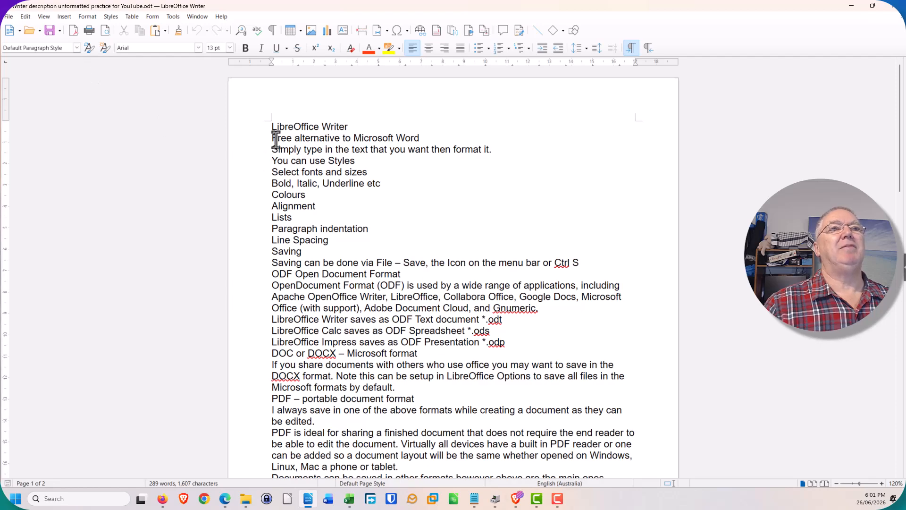
Apply the Title style to the "LibreOffice Writer" line and the Subtitle style to "Free alternative to Microsoft Word".
left_click(75, 47)
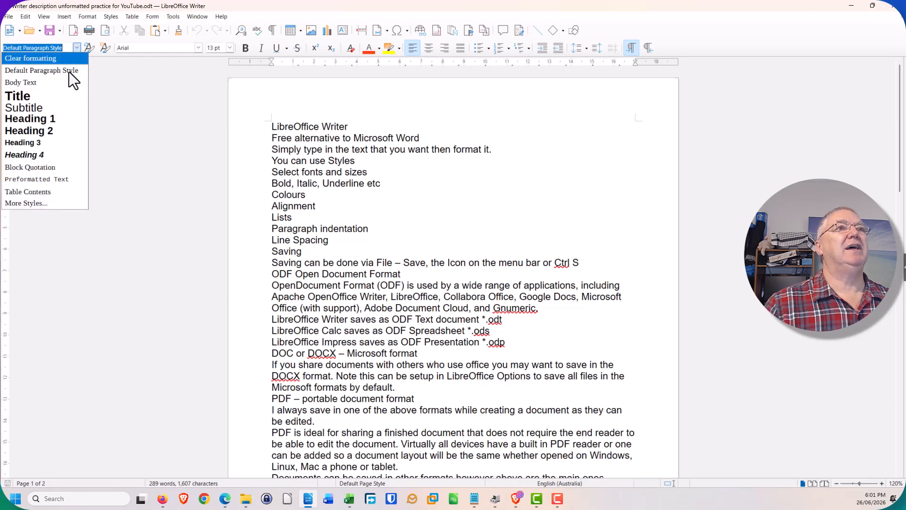
left_click(58, 97)
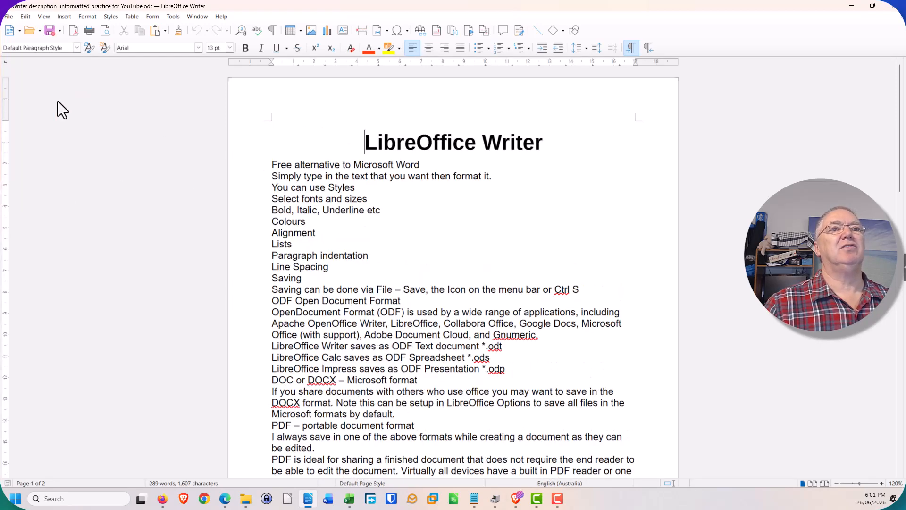
left_click(272, 165)
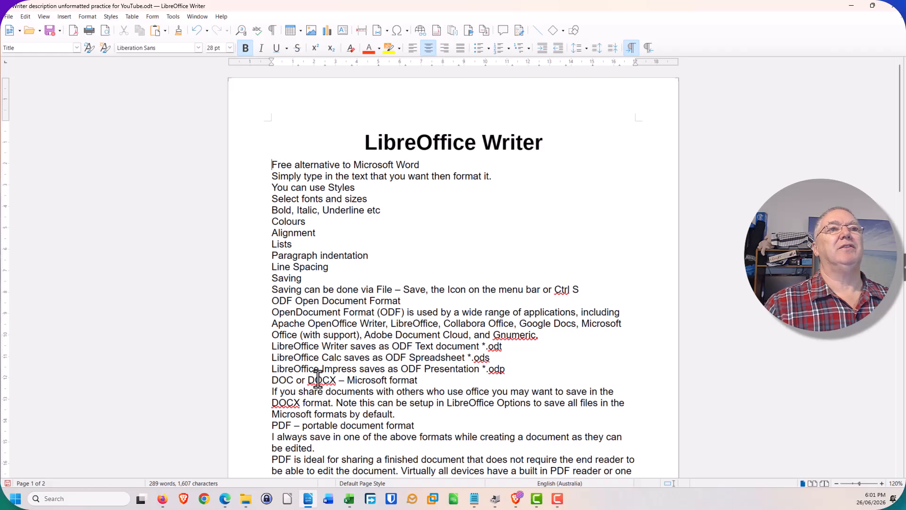
left_click(76, 47)
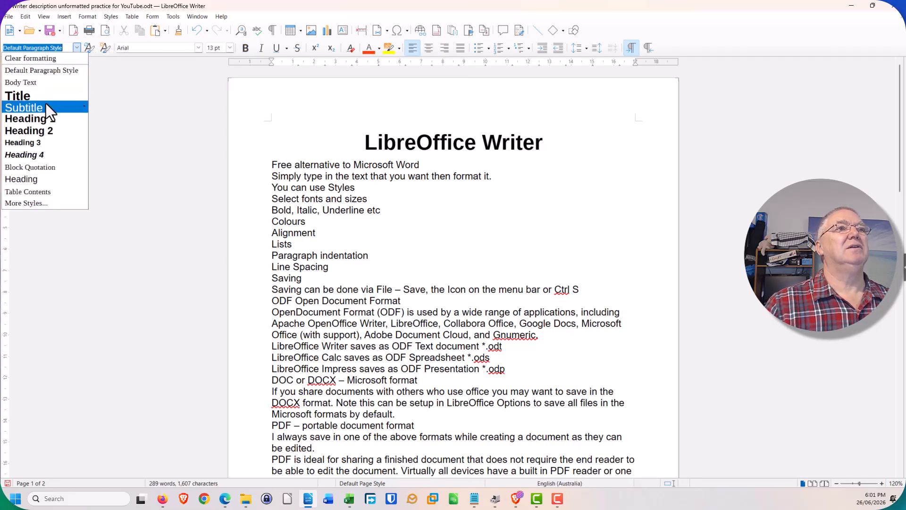
left_click(44, 107)
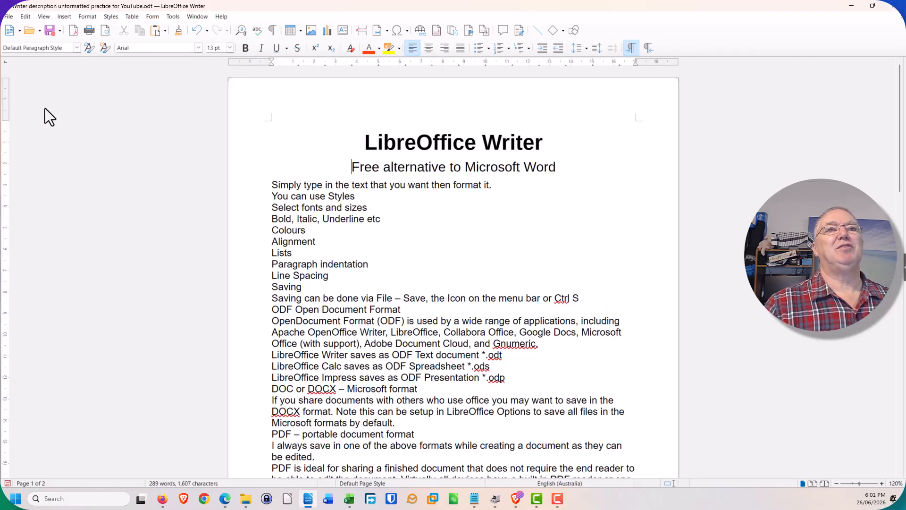
Apply the Heading 1 style to the lines "Simply type in the text that you want then format it." and "Saving".
left_click(274, 184)
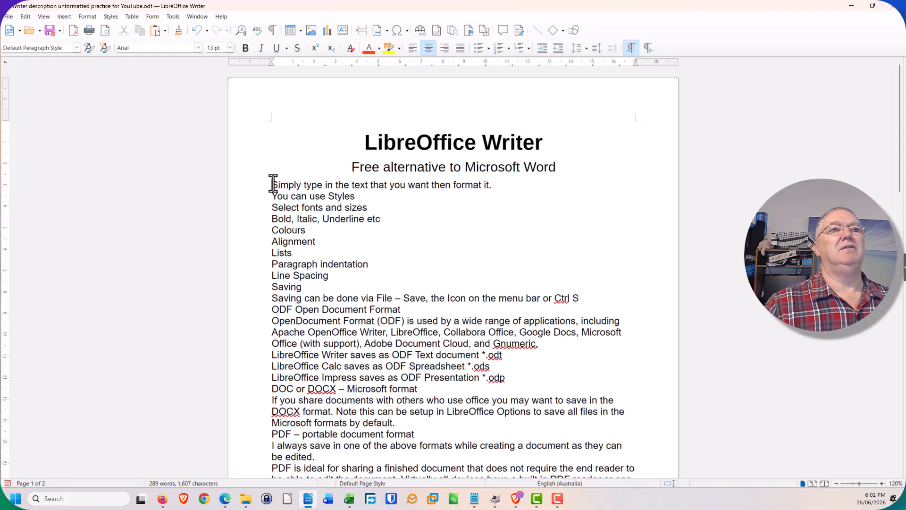
left_click(76, 48)
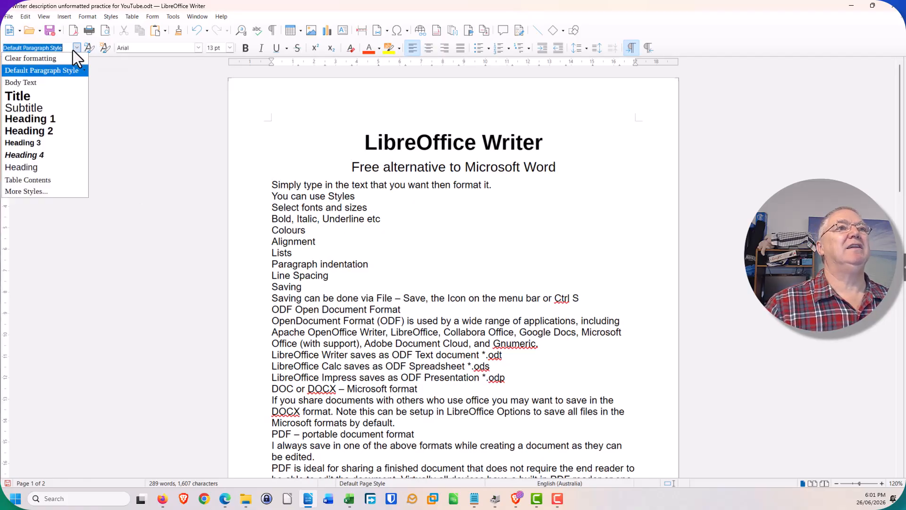
left_click(44, 120)
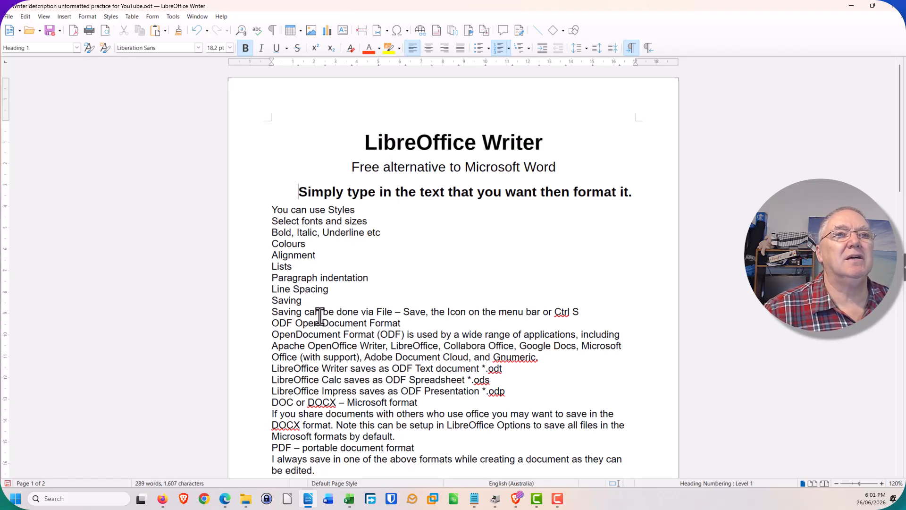
left_click(273, 300)
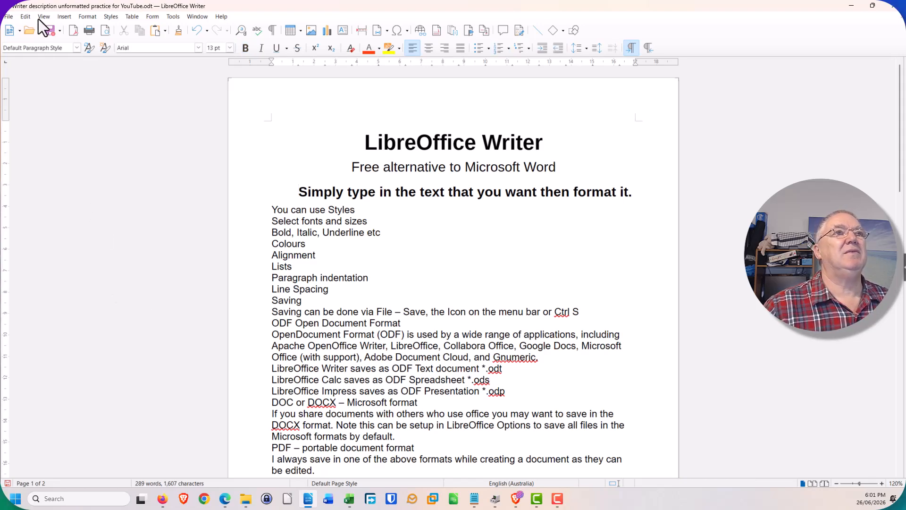
left_click(76, 48)
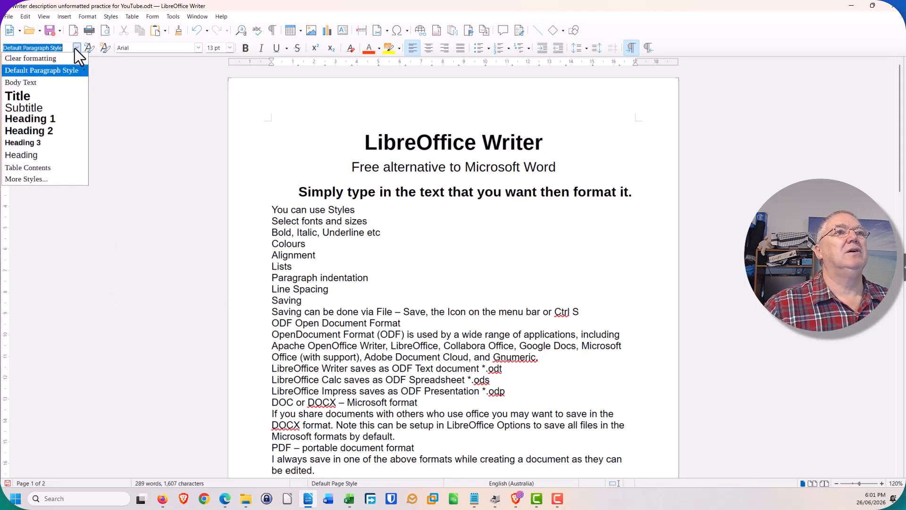
left_click(40, 121)
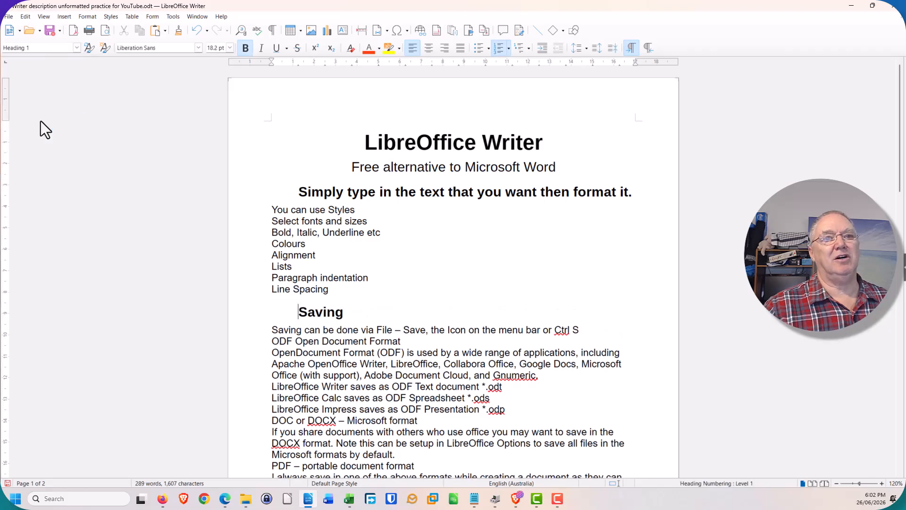
Apply the Heading 1 style to the "Printing" line further down the document.
scroll(418, 401, "down", 5)
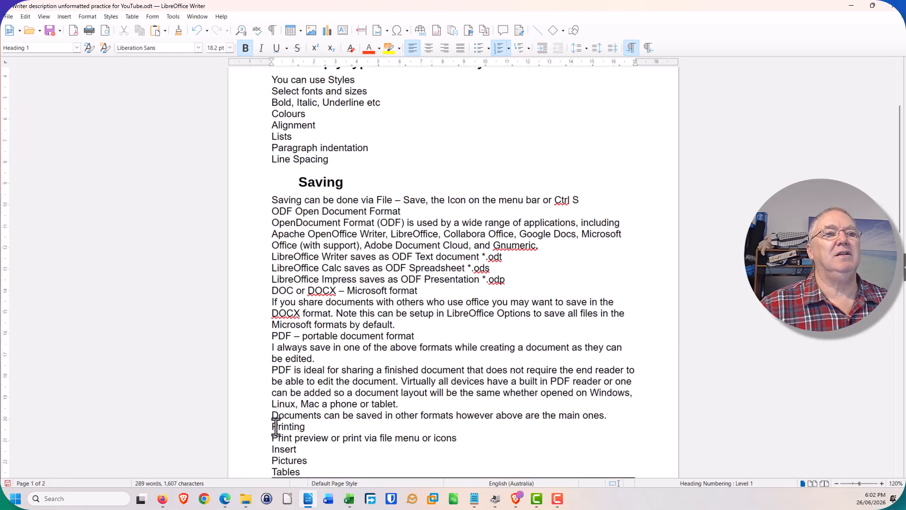
left_click(272, 427)
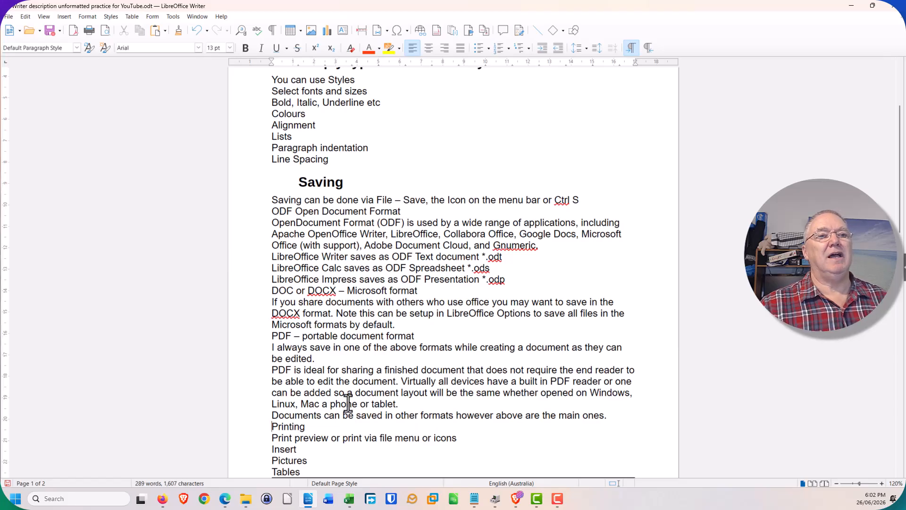
left_click(74, 52)
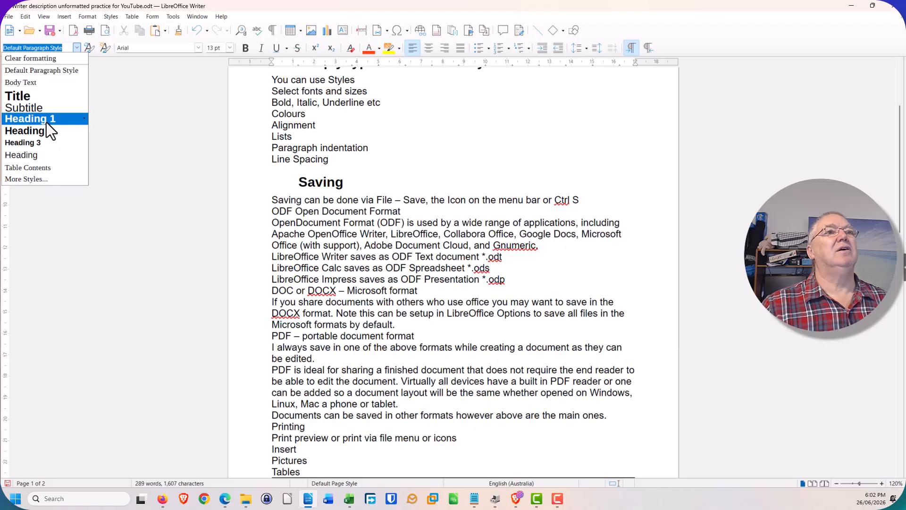
left_click(275, 429)
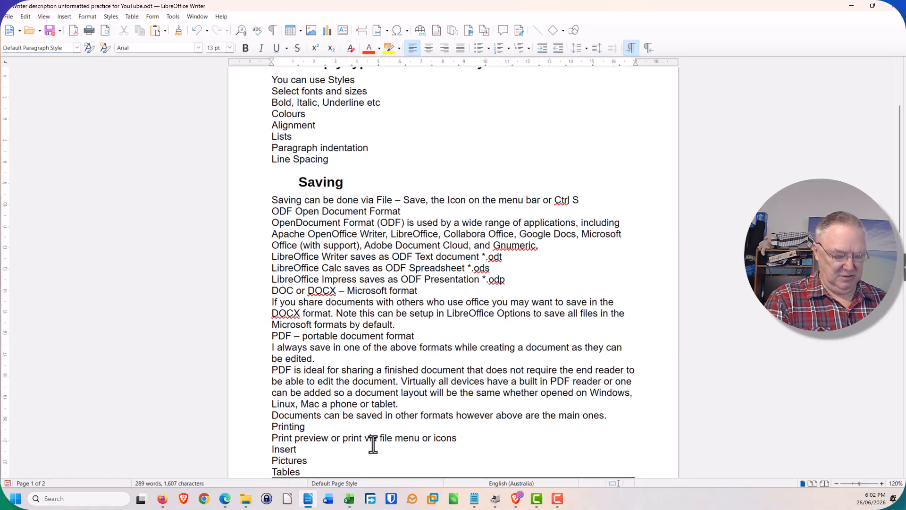
key("ctrl+1")
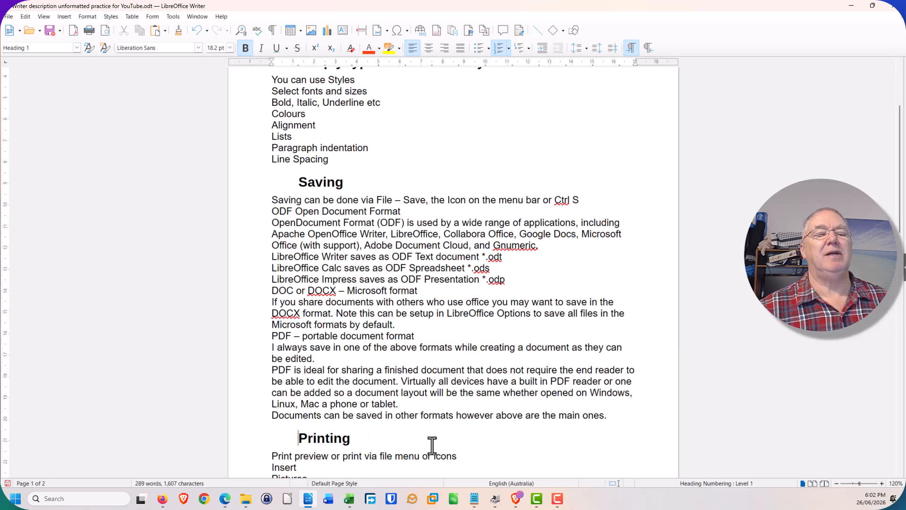
Apply the Heading 1 style to the "Insert" line below the Printing section.
scroll(451, 437, "down", 1)
scroll(459, 419, "down", 2)
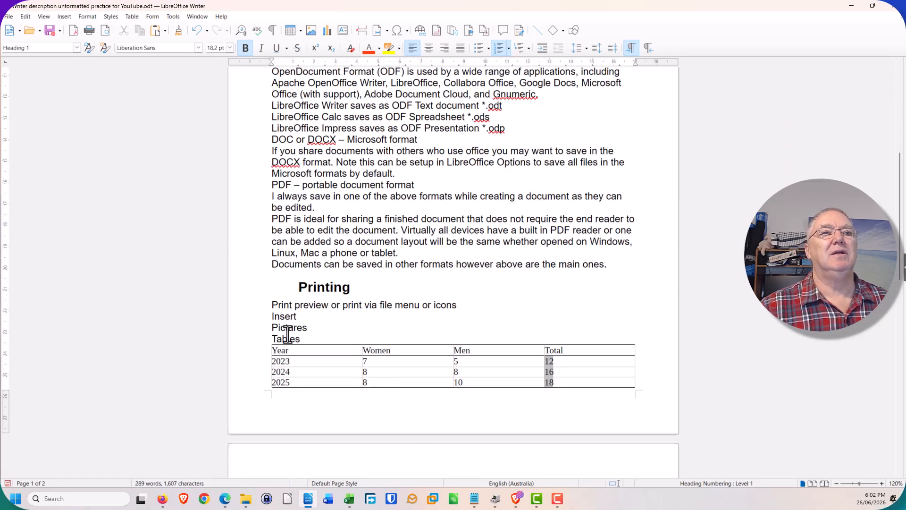
left_click(270, 315)
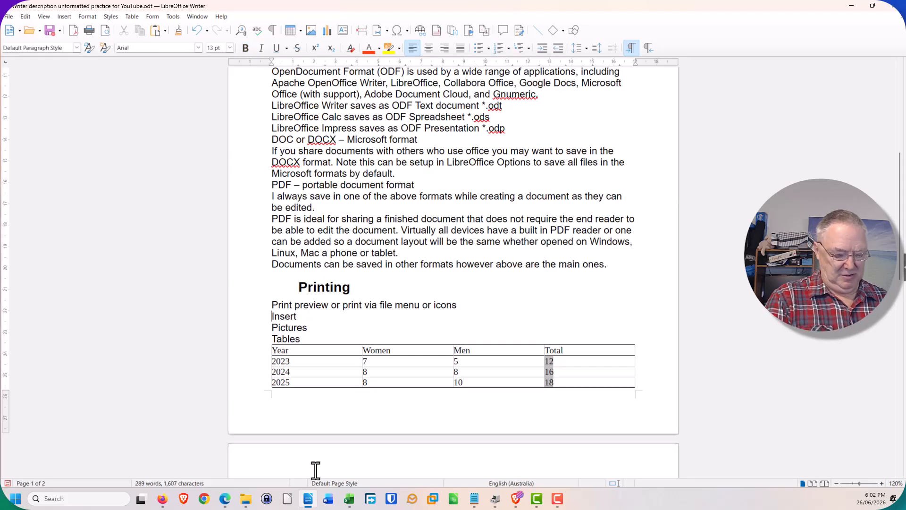
key("ctrl+1")
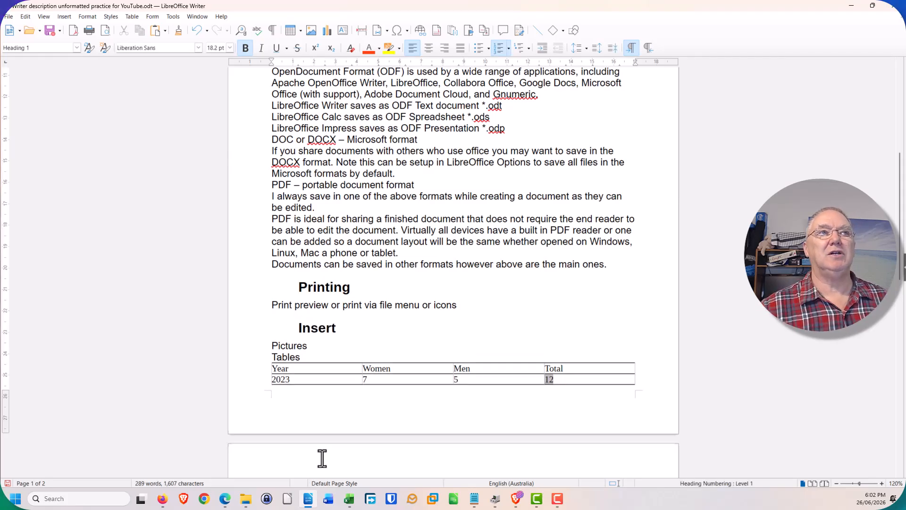
Apply the Heading 1 style to the "Format the page" line on the second page.
scroll(387, 381, "down", 5)
scroll(386, 414, "down", 3)
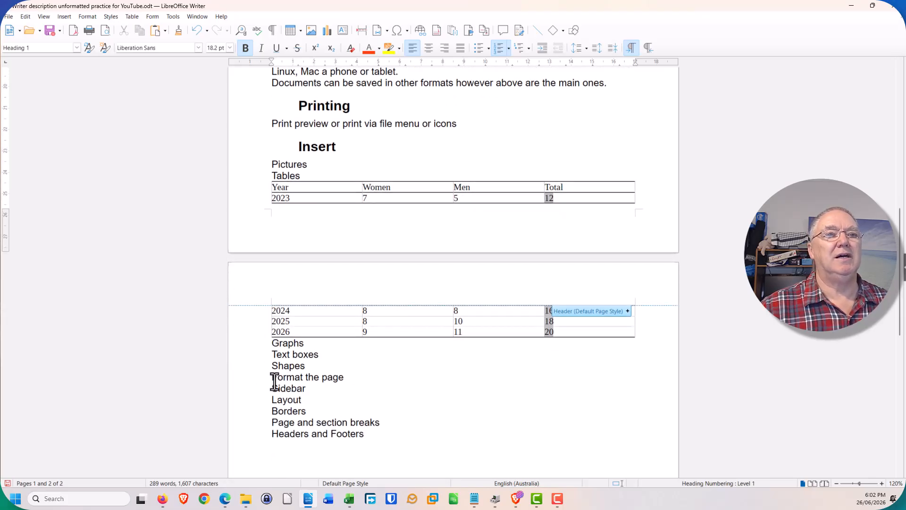
left_click(274, 380)
mouse_move(529, 504)
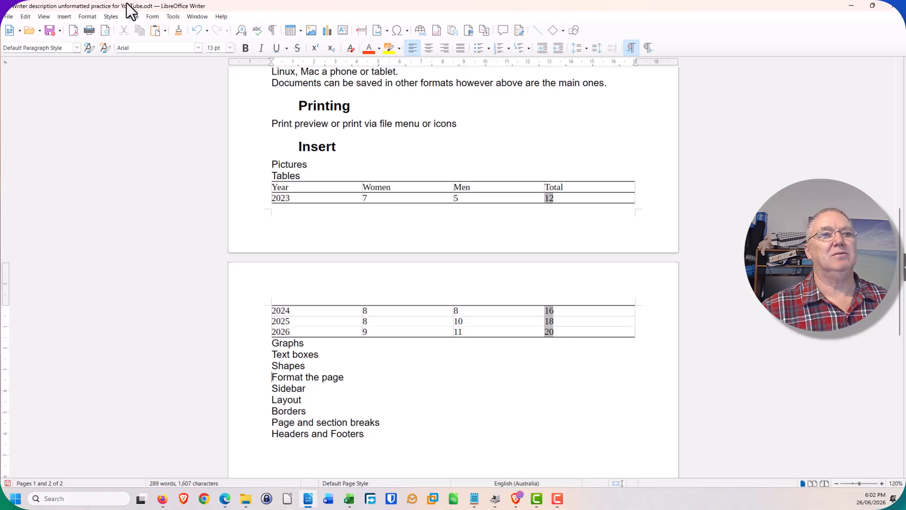
left_click(77, 48)
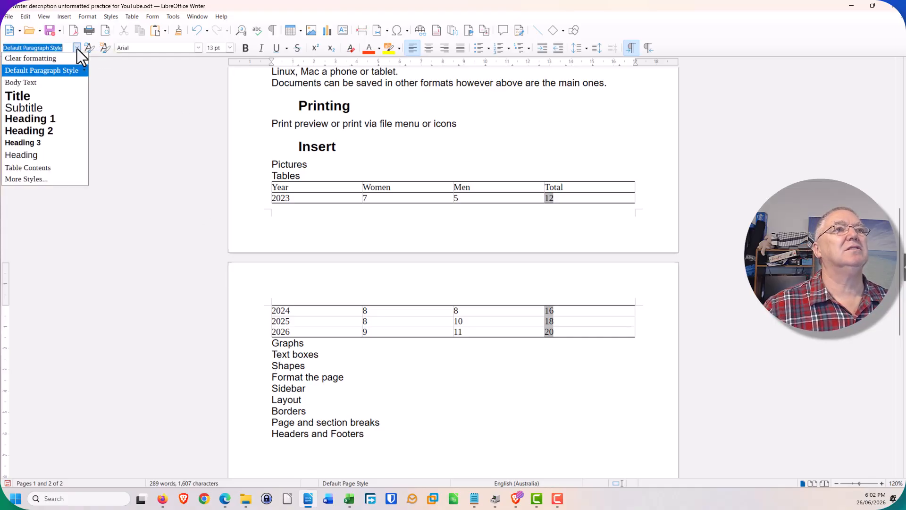
left_click(45, 116)
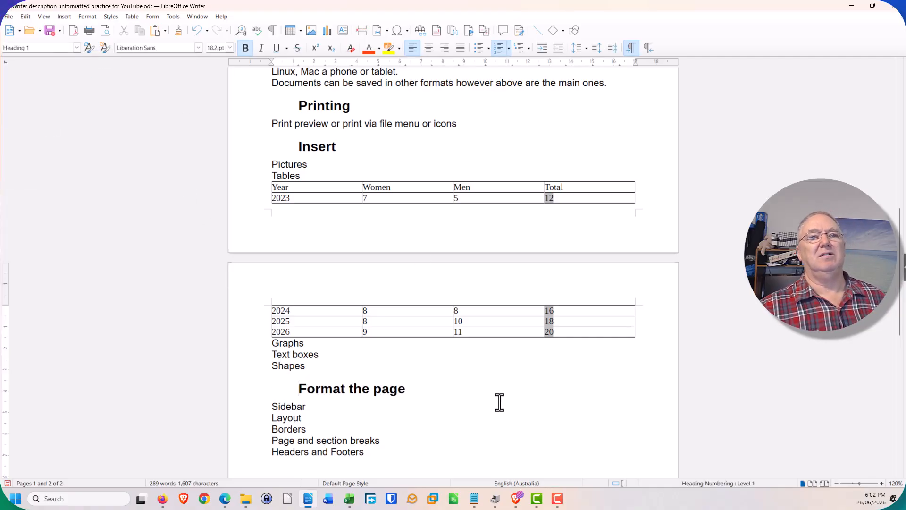
Turn the lines from "You can use Styles" to "Line Spacing" under the first heading into a bulleted list.
scroll(499, 402, "up", 10)
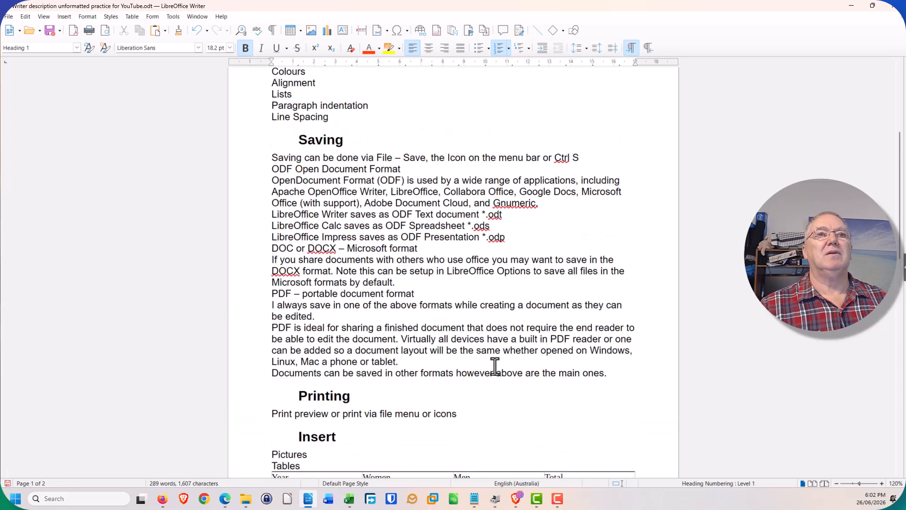
scroll(495, 367, "up", 1)
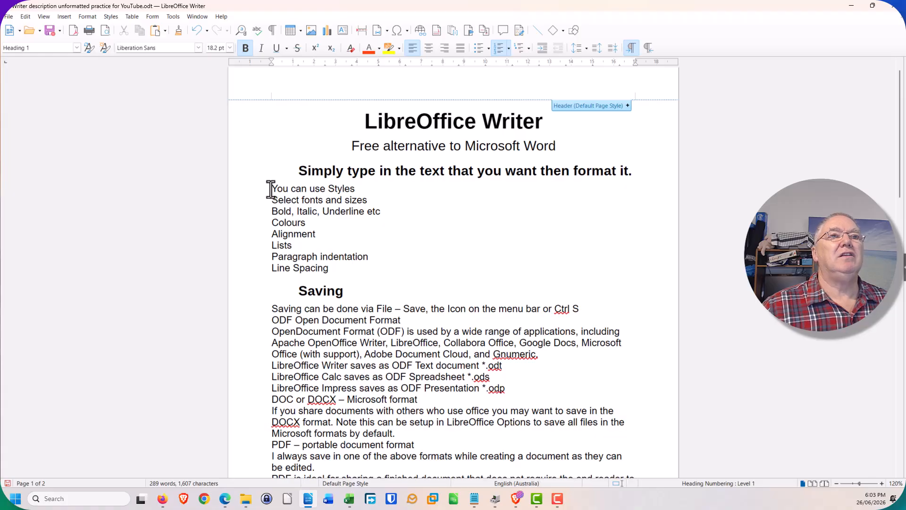
left_click_drag(271, 189, 338, 268)
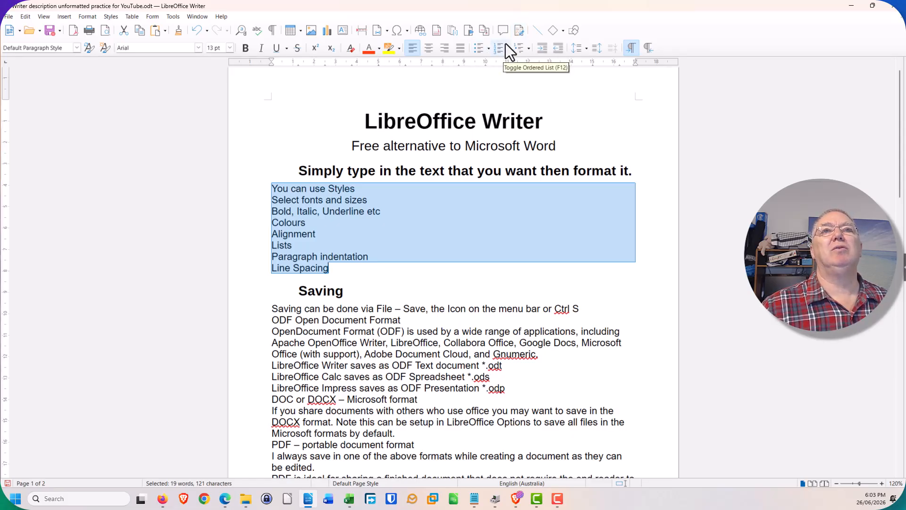
left_click(479, 48)
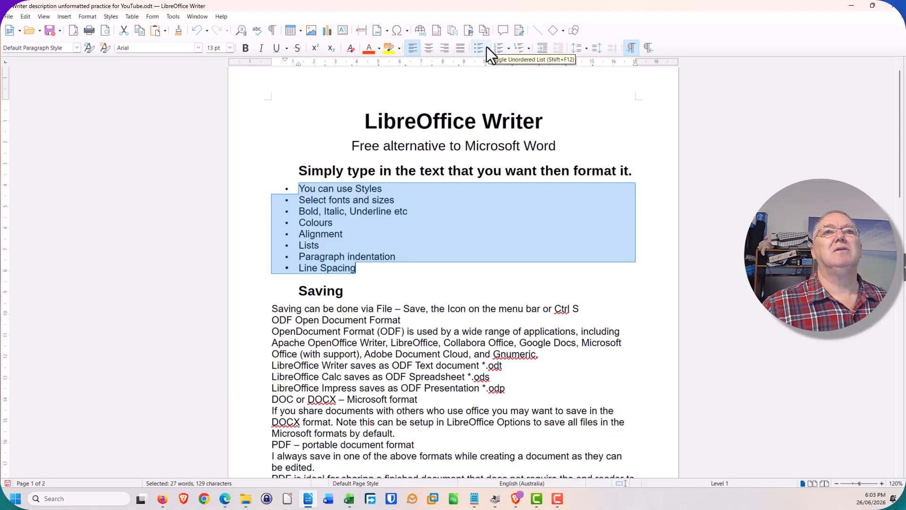
Try arrowhead bullets on the list under the first heading, and switch it to large solid round bullets.
left_click(488, 48)
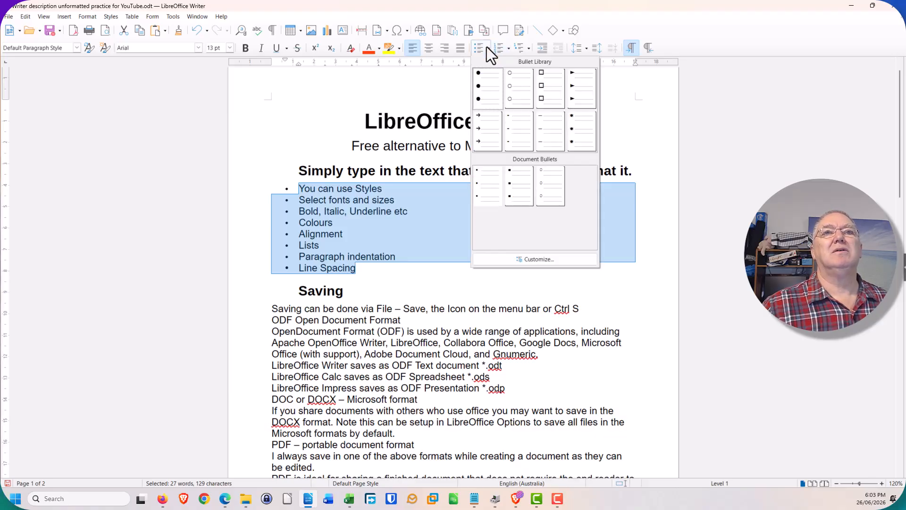
left_click(578, 97)
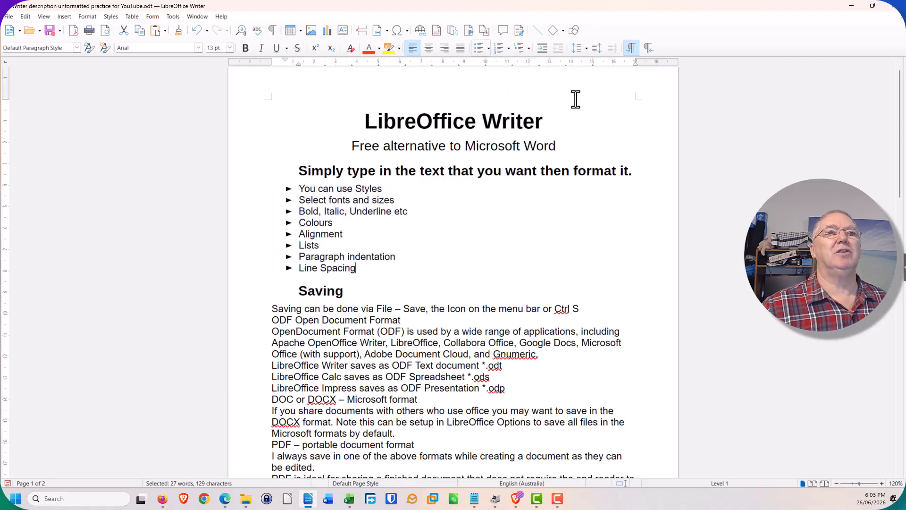
left_click(489, 48)
left_click(485, 87)
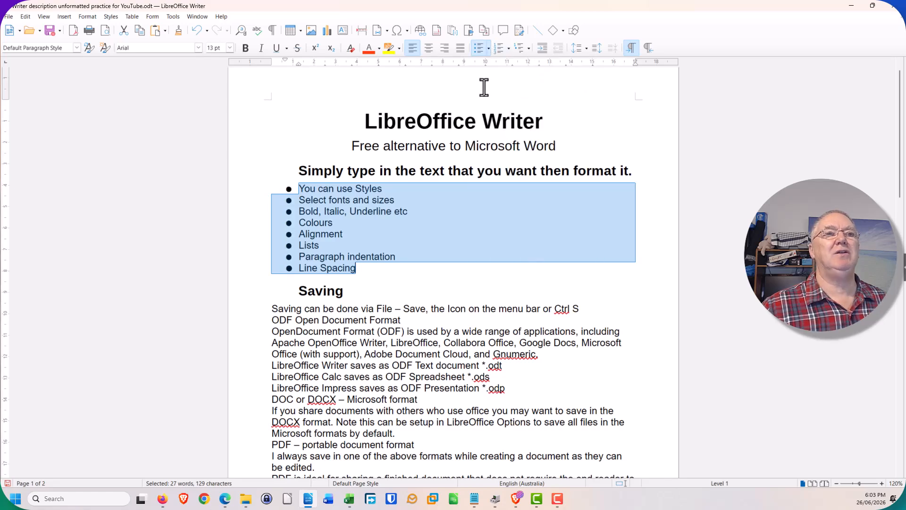
left_click(527, 256)
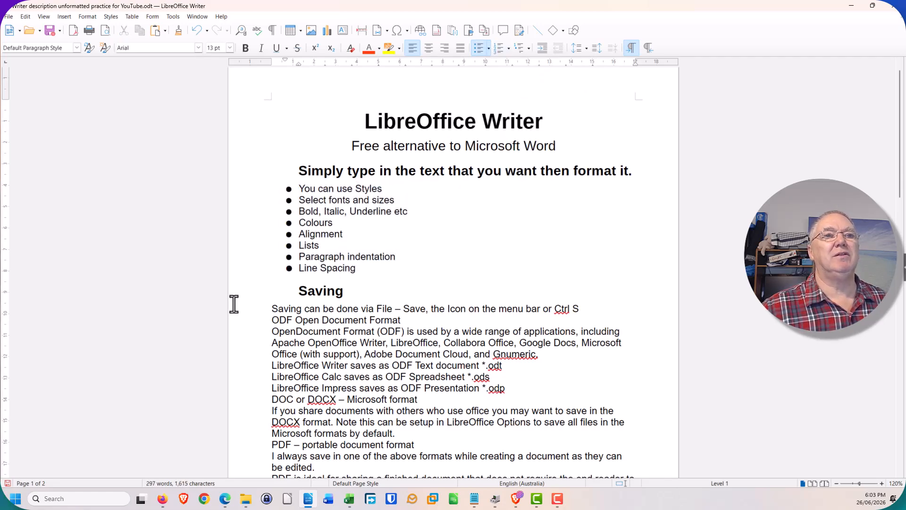
left_click_drag(271, 312, 303, 411)
scroll(304, 409, "down", 3)
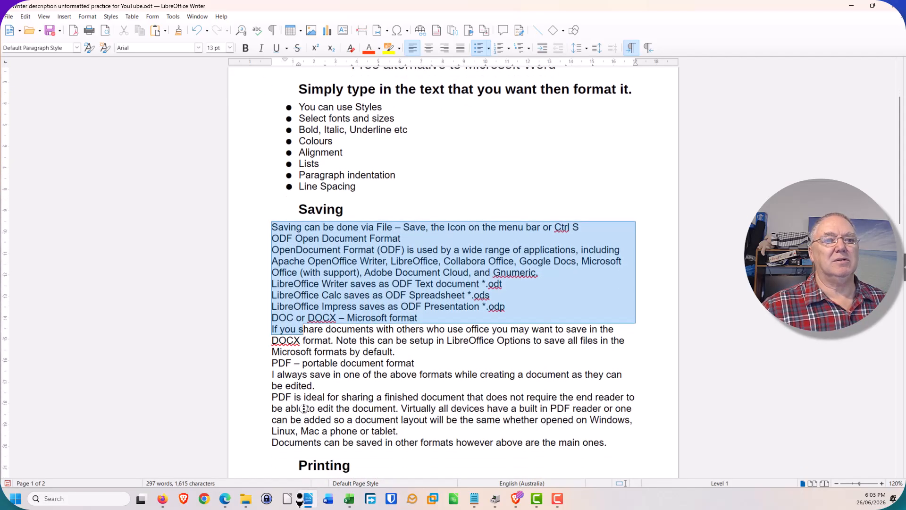
left_click(299, 423)
left_click(301, 261)
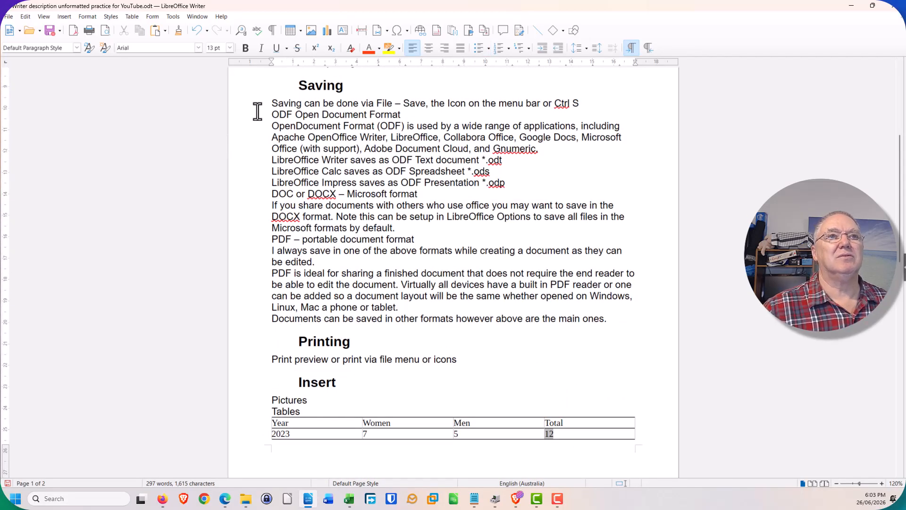
Turn all the paragraphs under the "Saving" heading into a bulleted list.
left_click_drag(273, 102, 614, 321)
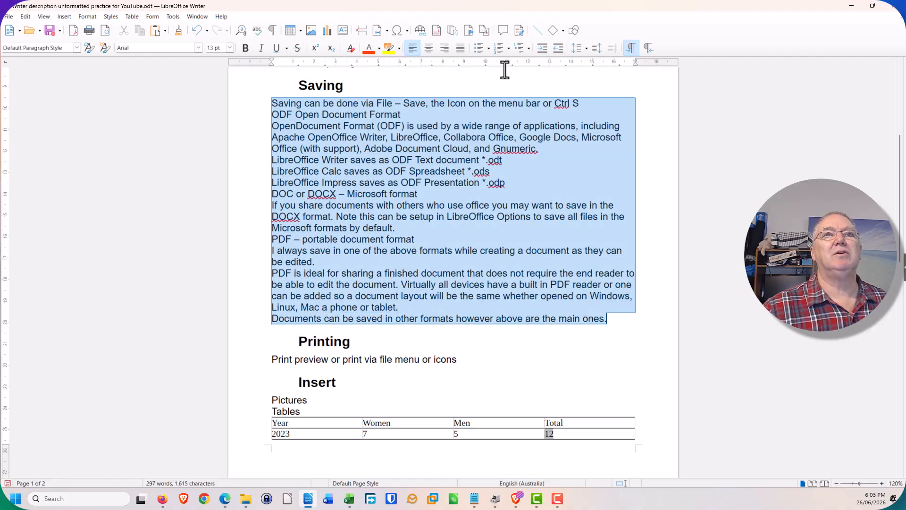
left_click(480, 46)
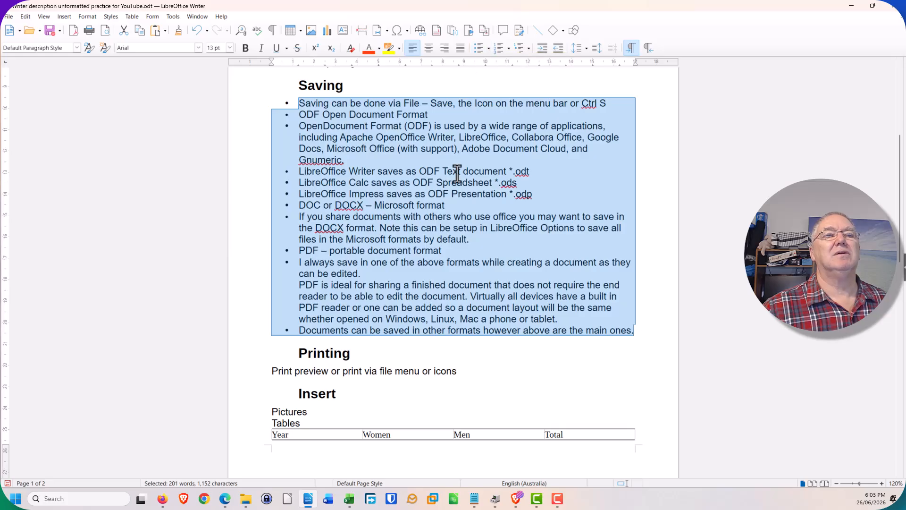
scroll(415, 203, "up", 1)
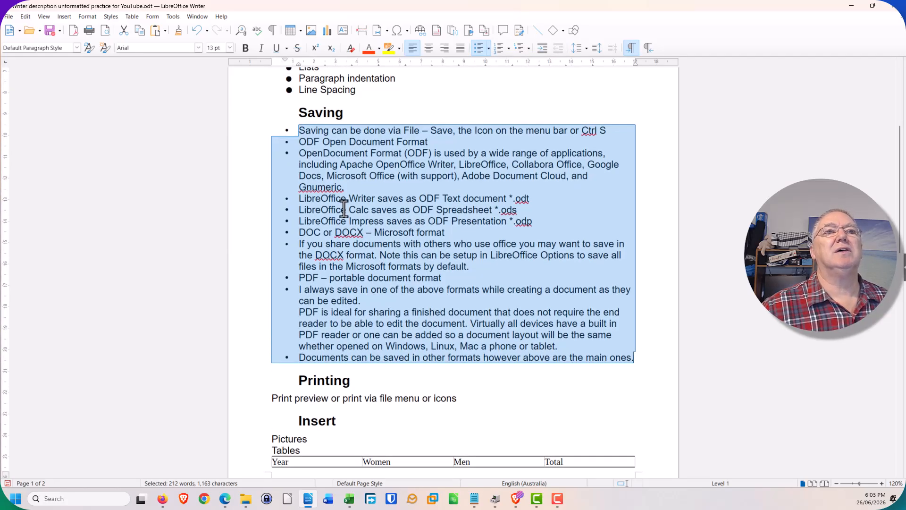
left_click(257, 190)
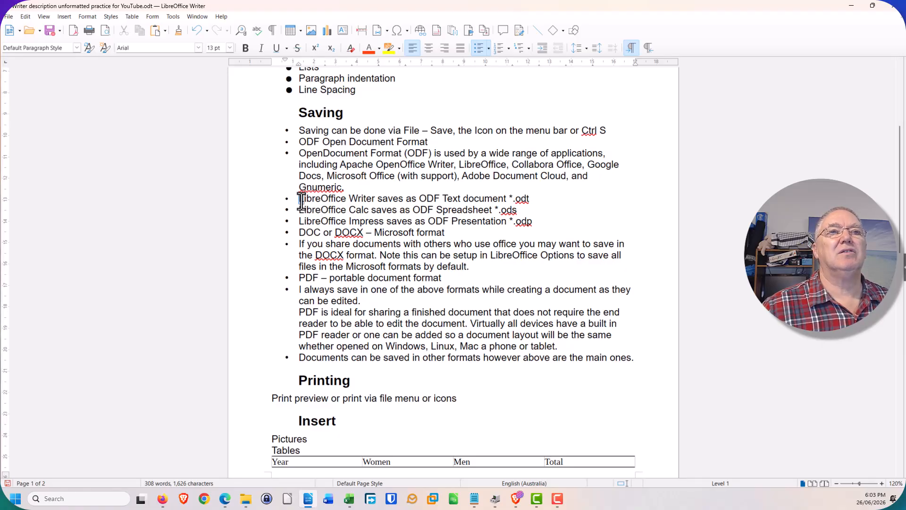
Demote the LibreOffice Writer, Calc and Impress bullets and the "I always save in one of the above formats" bullet to the second list level.
left_click_drag(301, 201, 551, 224)
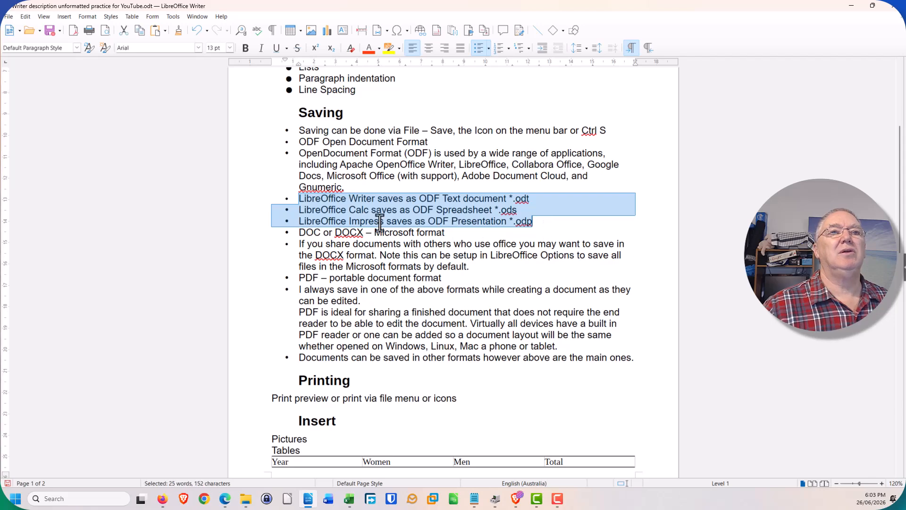
left_click(295, 199)
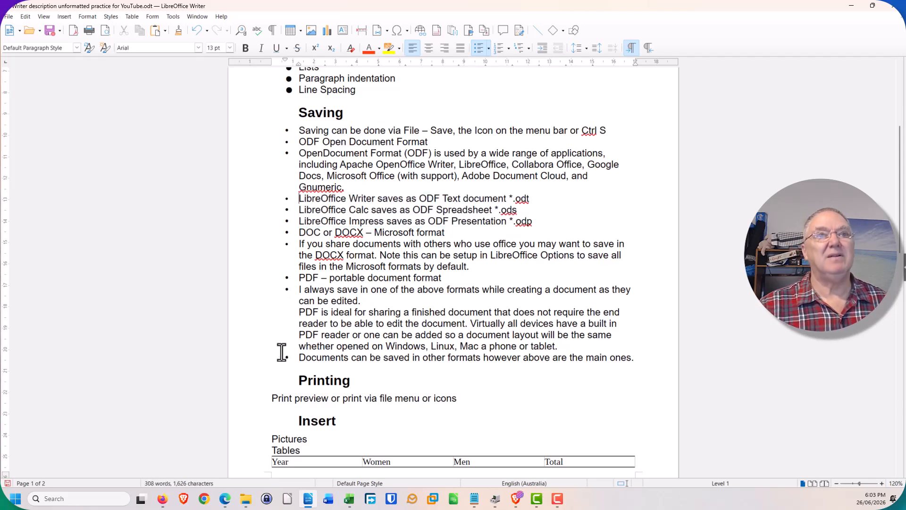
key("Tab")
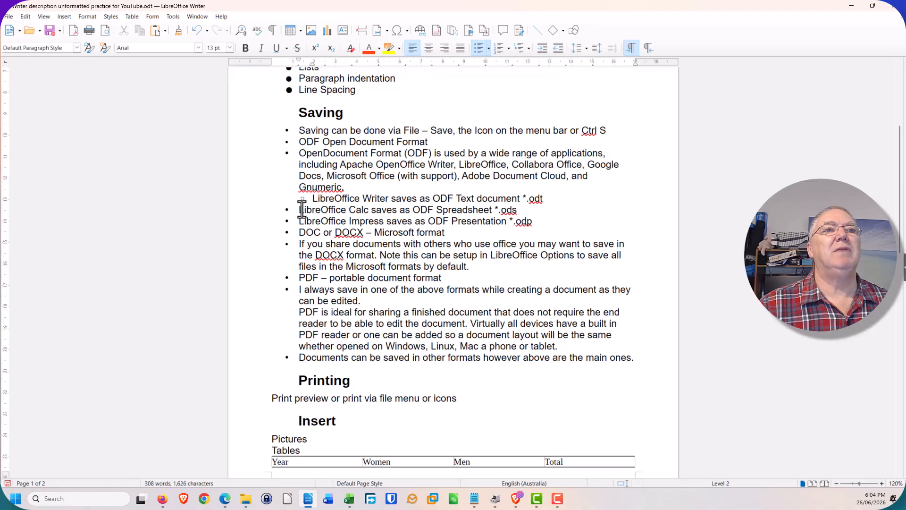
left_click(298, 211)
key("Tab")
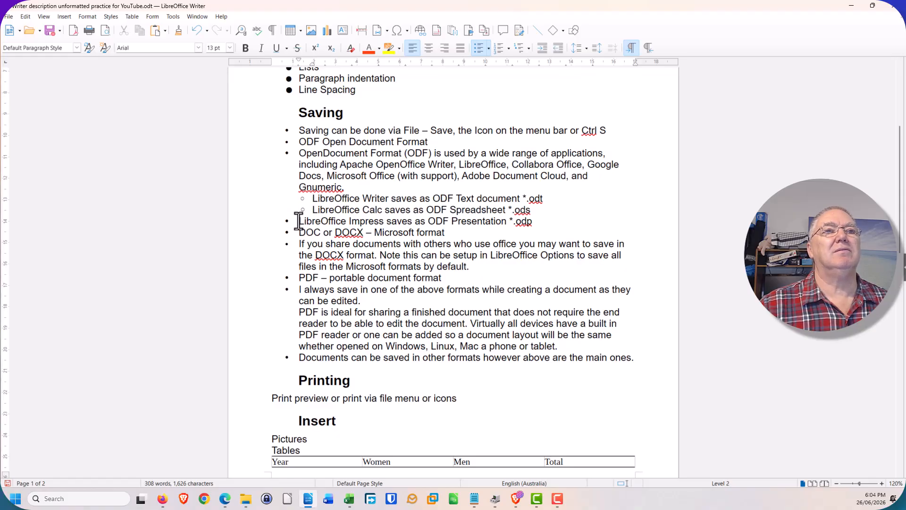
left_click(300, 221)
key("Tab")
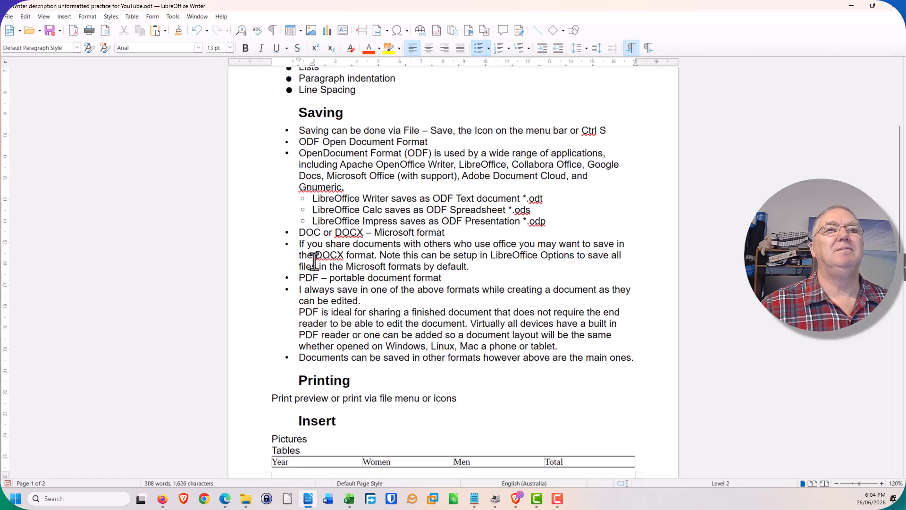
left_click(297, 288)
key("Tab")
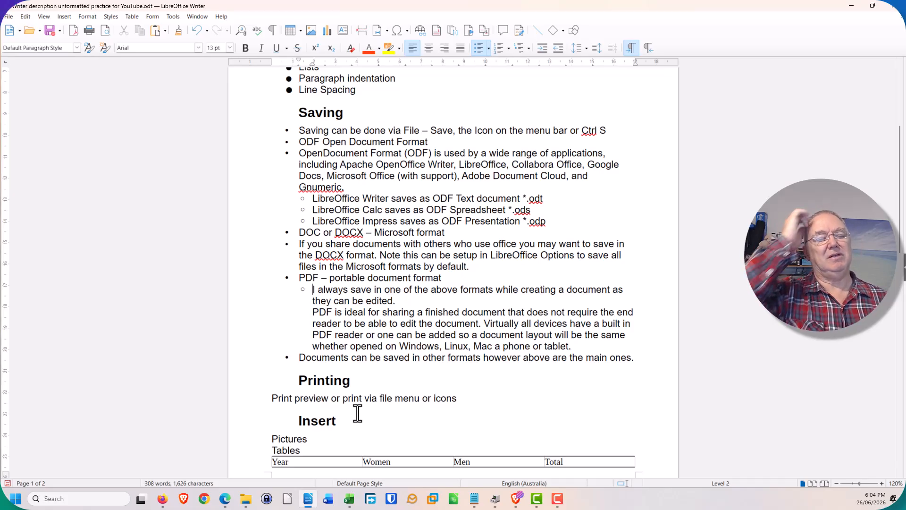
Turn "Pictures" and "Tables" above the table and "Graphs", "Text boxes" and "Shapes" below it into bulleted lists.
scroll(358, 378, "down", 6)
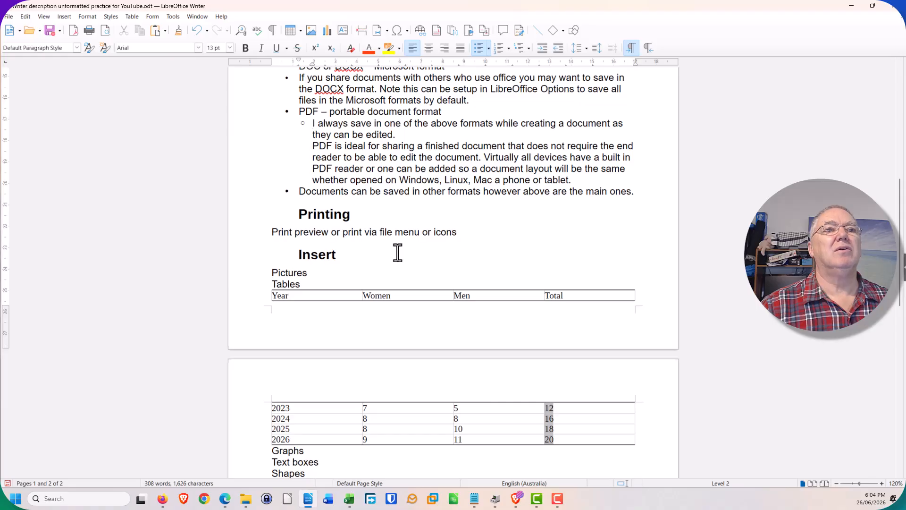
scroll(398, 252, "down", 1)
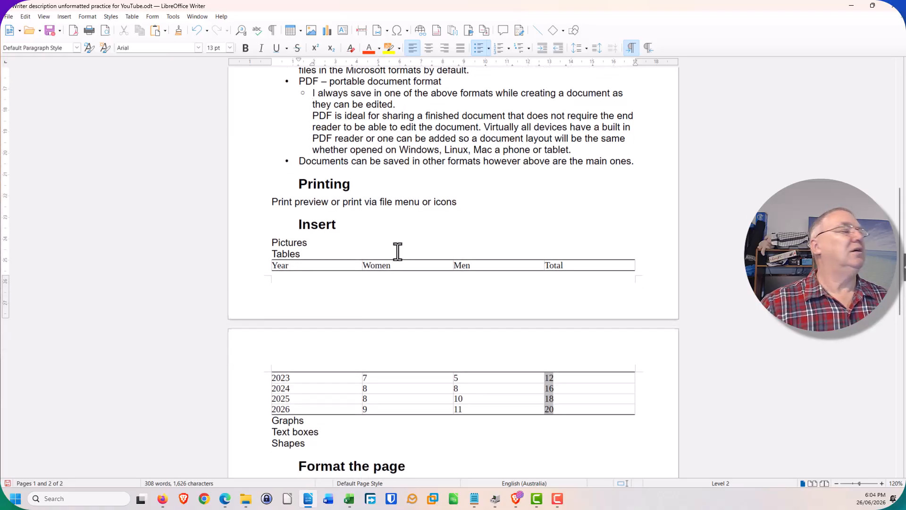
scroll(398, 252, "down", 3)
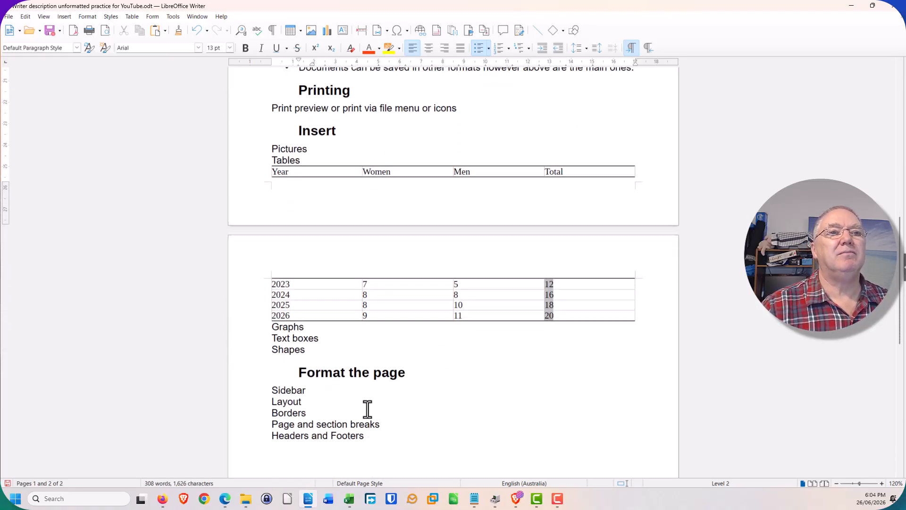
scroll(319, 300, "up", 3)
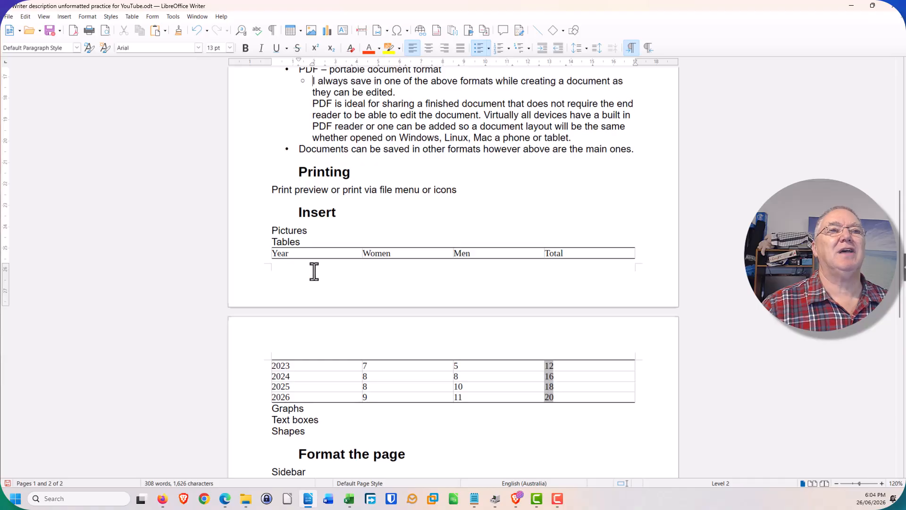
left_click_drag(312, 242, 277, 225)
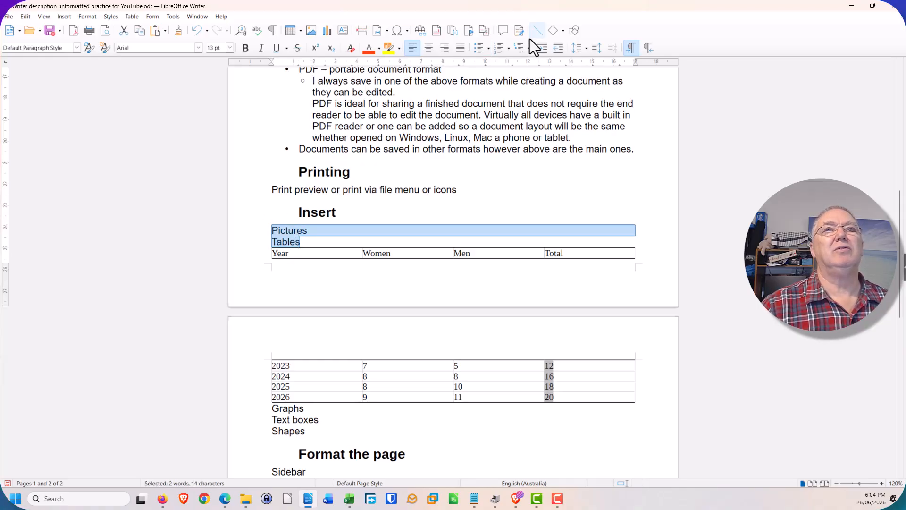
left_click(476, 49)
left_click_drag(273, 409, 318, 432)
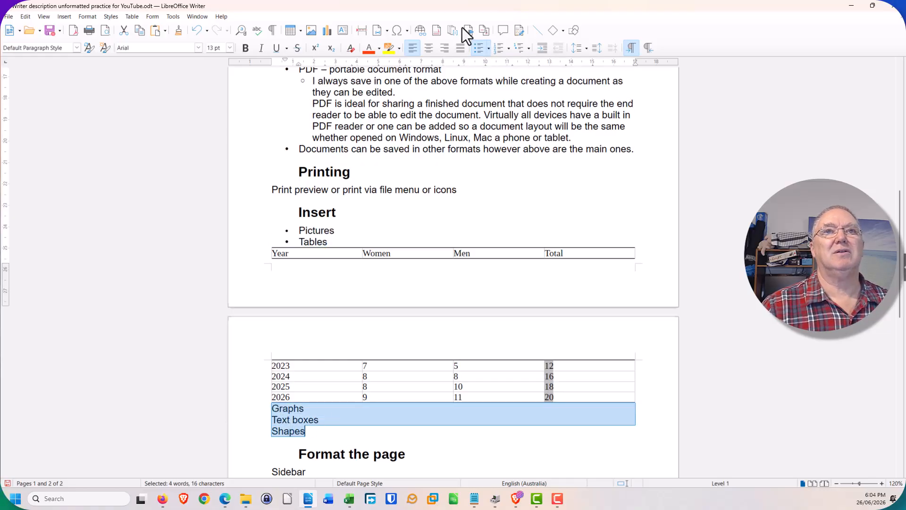
left_click(477, 49)
scroll(425, 366, "down", 4)
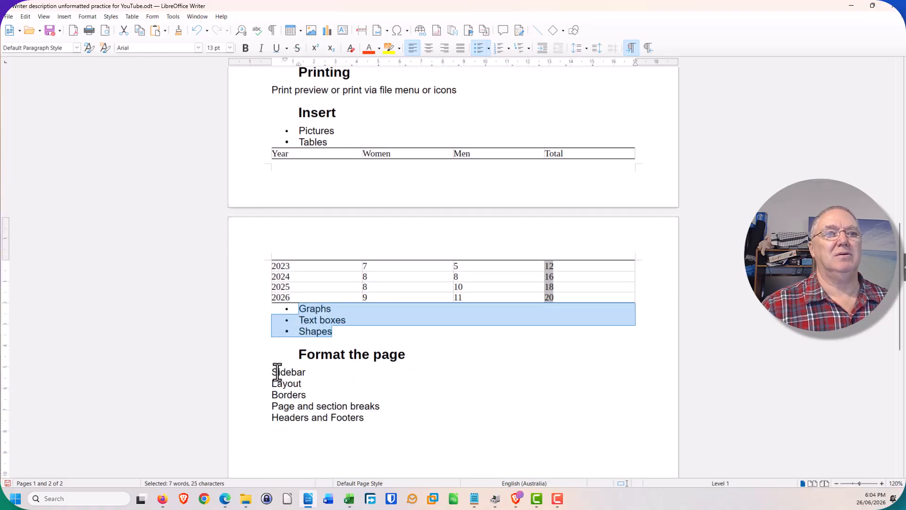
left_click_drag(274, 372, 302, 383)
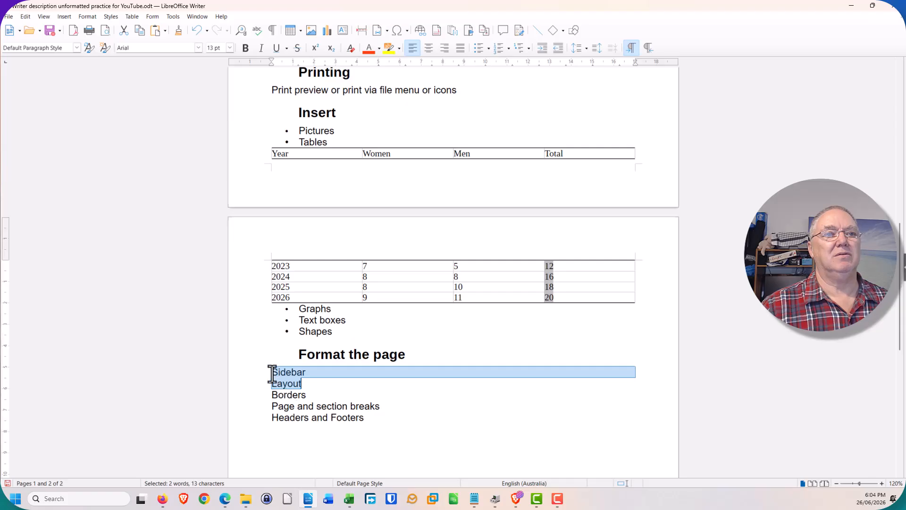
left_click_drag(299, 419, 290, 418)
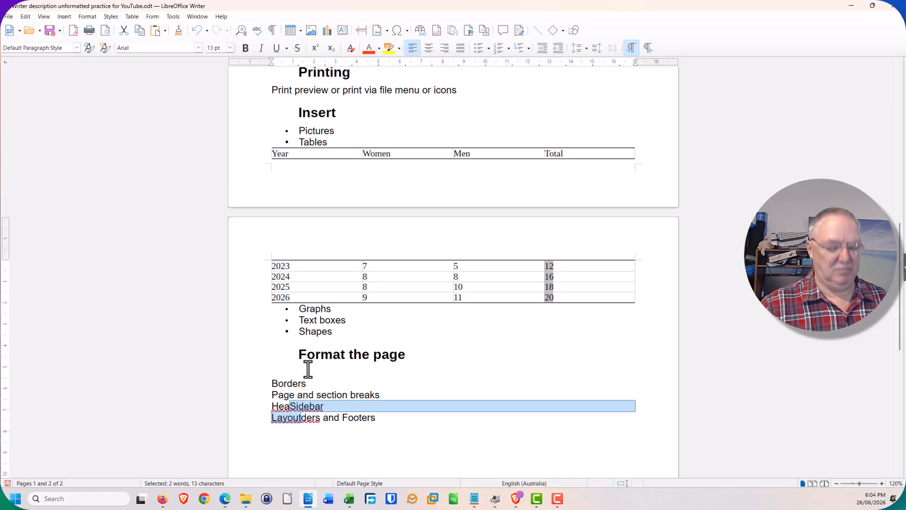
key("ctrl+z")
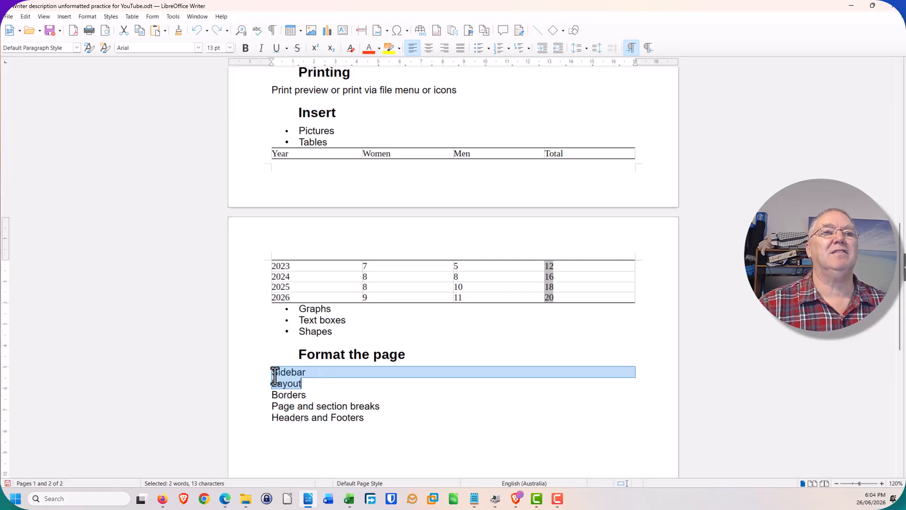
left_click_drag(287, 387, 291, 394)
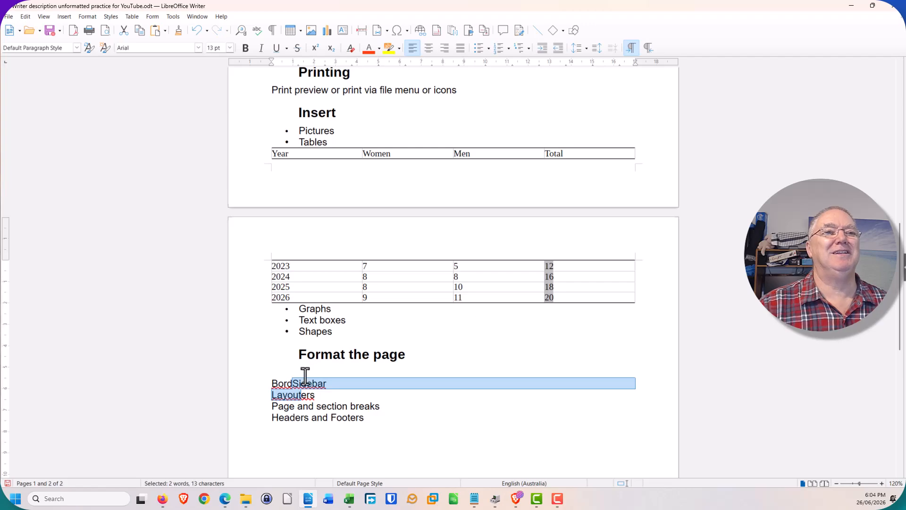
key("ctrl+z")
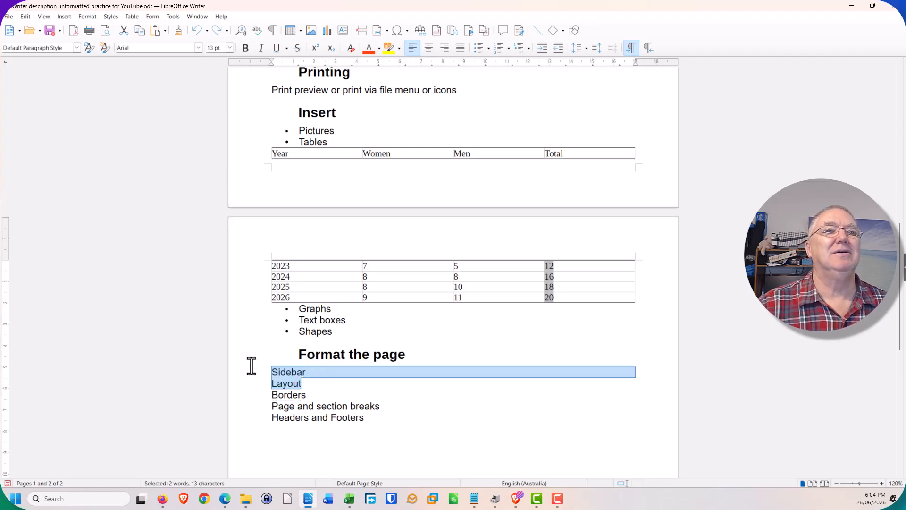
Turn the lines from "Sidebar" to "Headers and Footers" under "Format the page", plus the empty lines below them, into a bulleted list.
left_click(253, 373)
left_click_drag(278, 372, 317, 406)
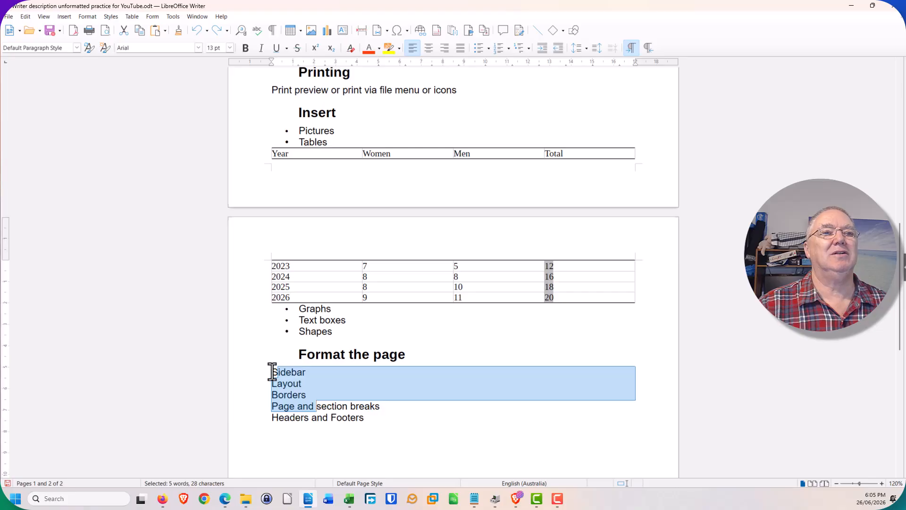
left_click_drag(272, 372, 392, 438)
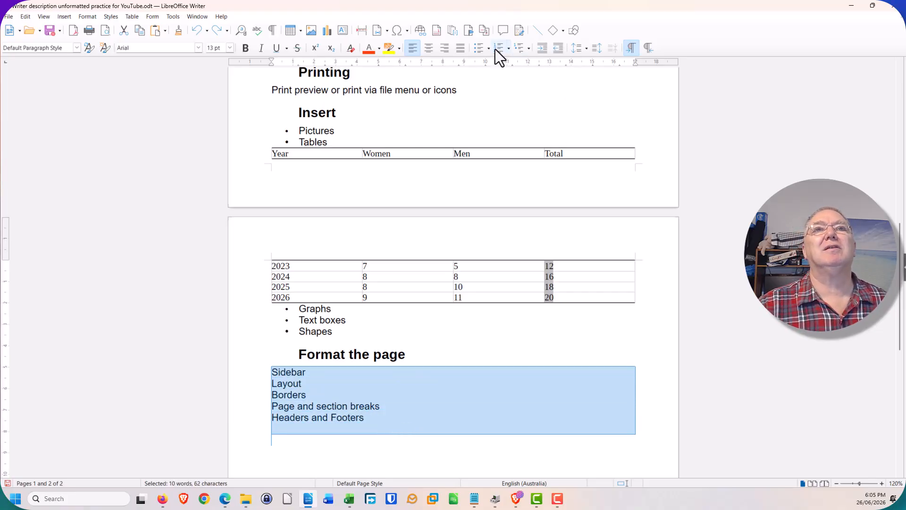
left_click(478, 51)
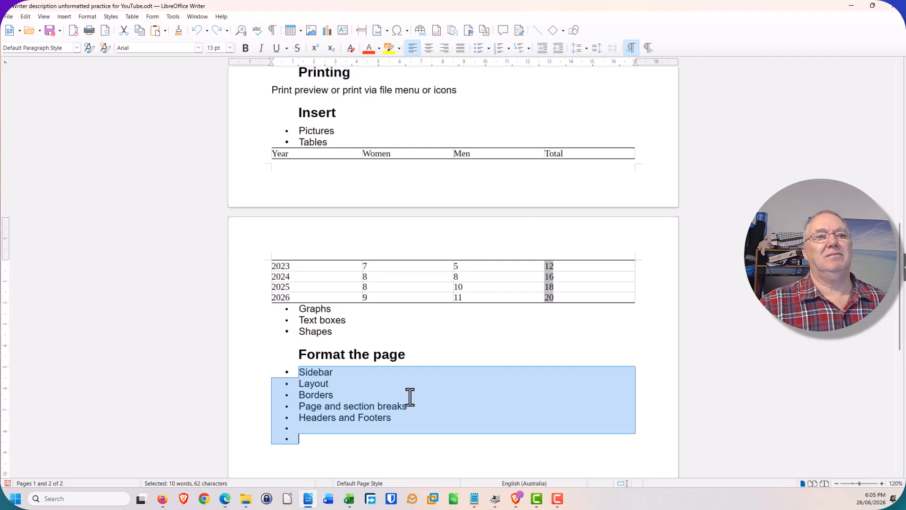
left_click(468, 373)
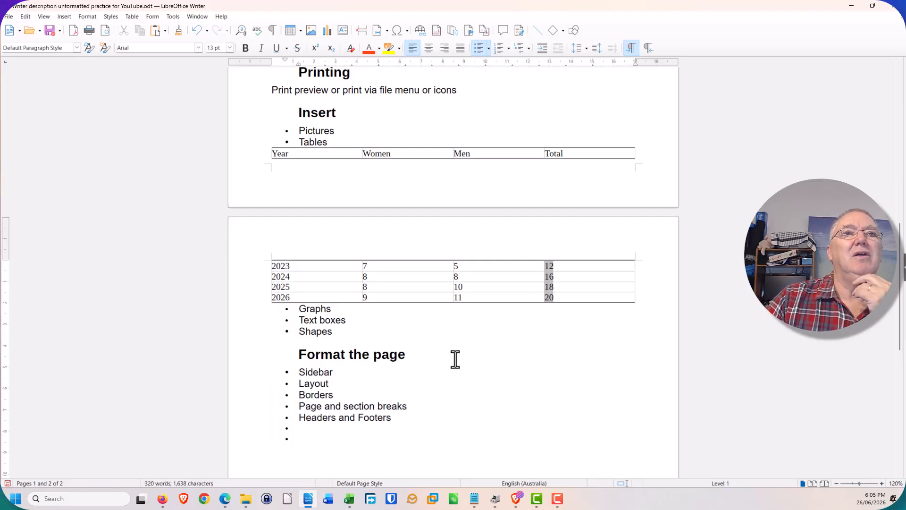
Insert a page break directly before the "Insert" heading so the section with its table starts on a new page.
scroll(453, 331, "up", 1)
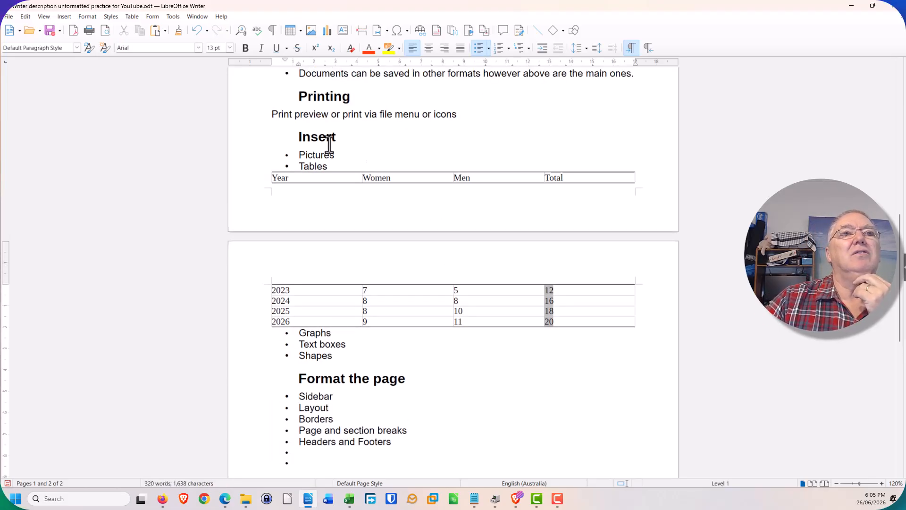
left_click(367, 137)
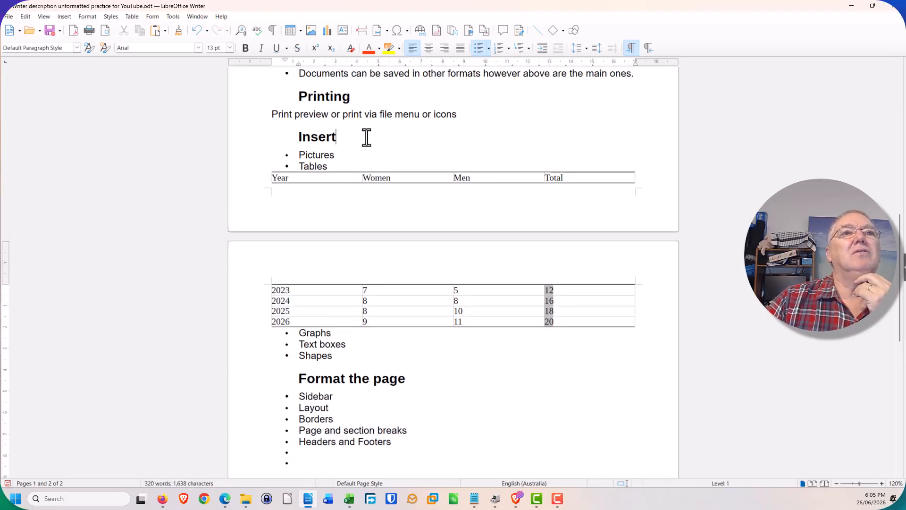
left_click(295, 135)
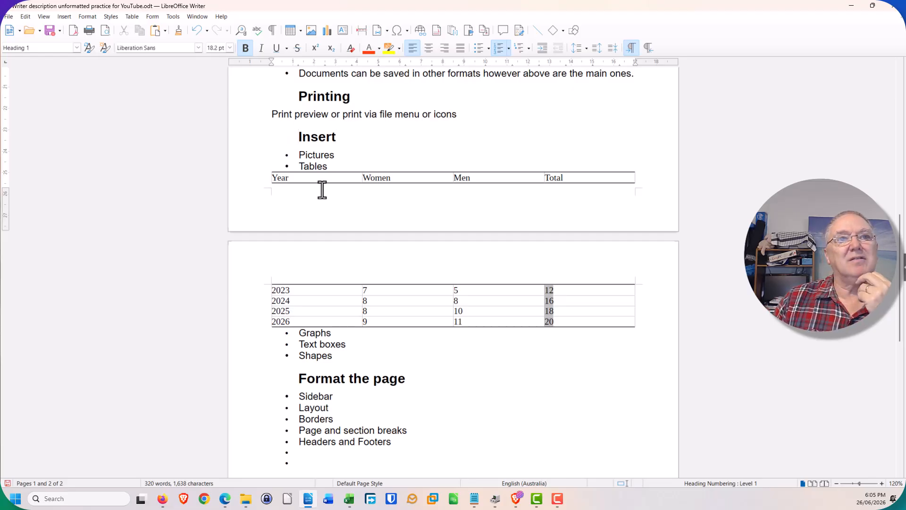
key("ctrl+Return")
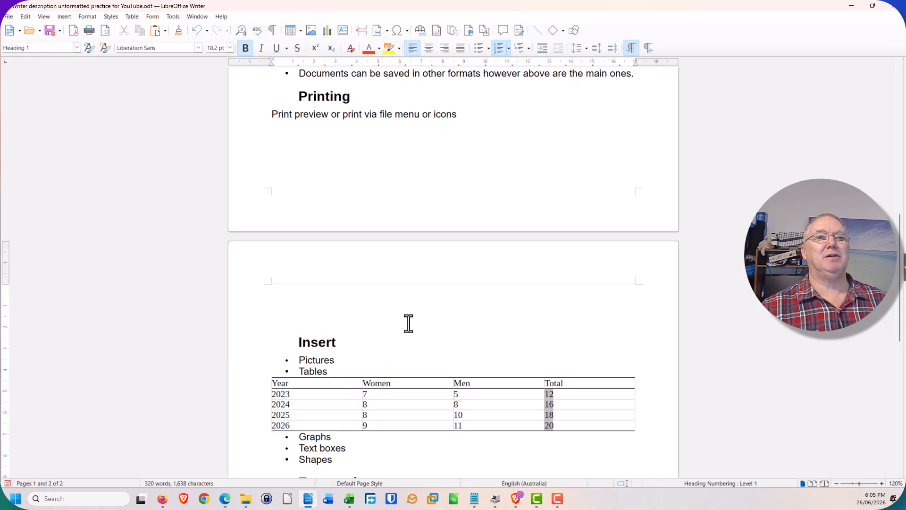
scroll(406, 324, "down", 1)
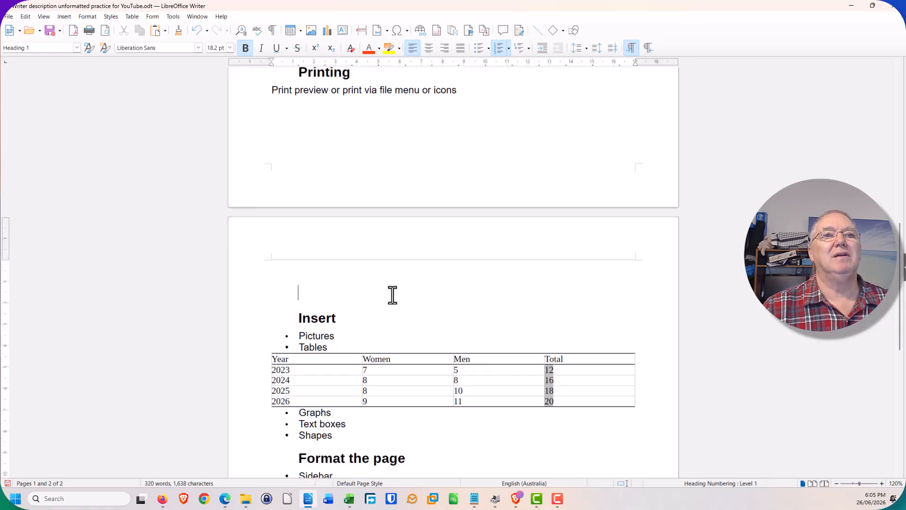
key("ctrl+z")
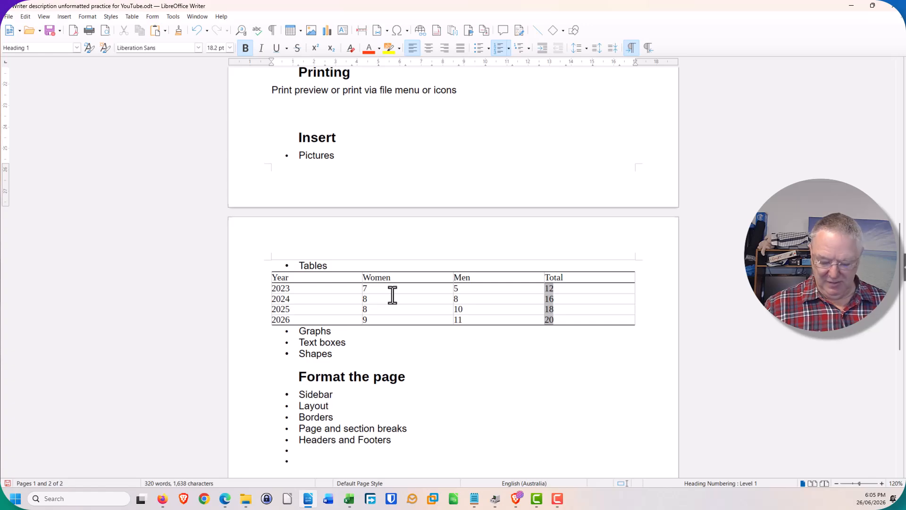
key("ctrl+Return")
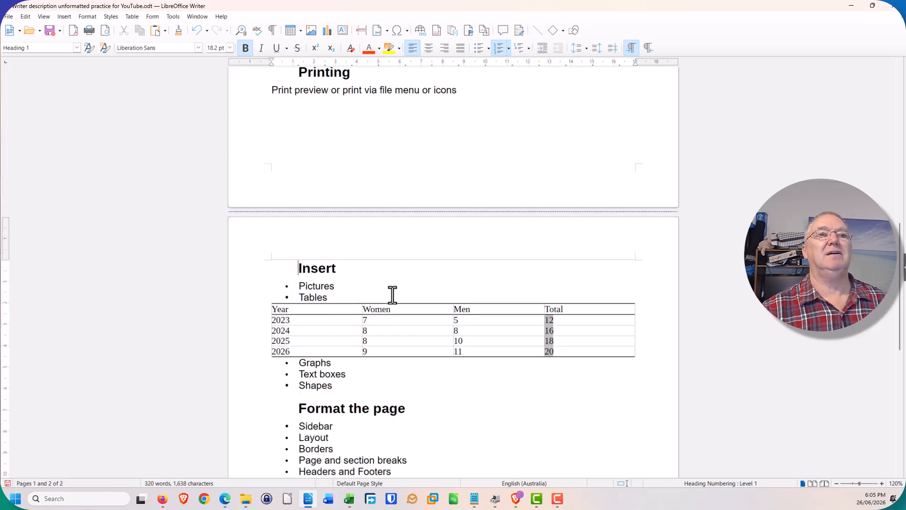
key("End")
Remove the empty bullets below "Headers and Footers" at the end of the document.
scroll(524, 302, "down", 3)
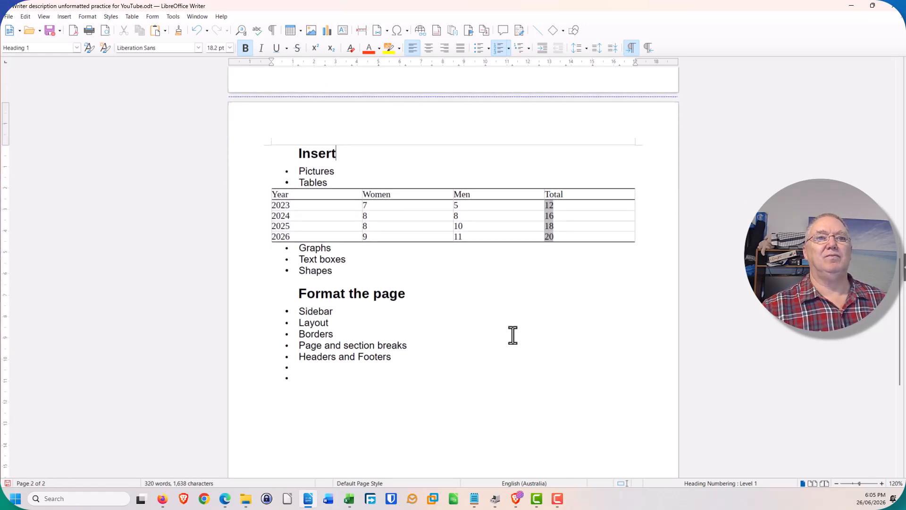
scroll(513, 335, "up", 1)
scroll(501, 334, "up", 2)
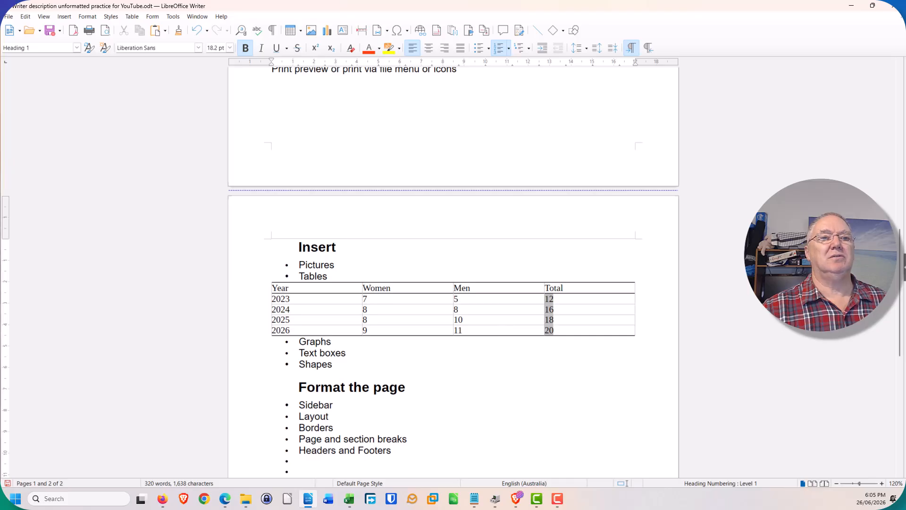
key("BackSpace")
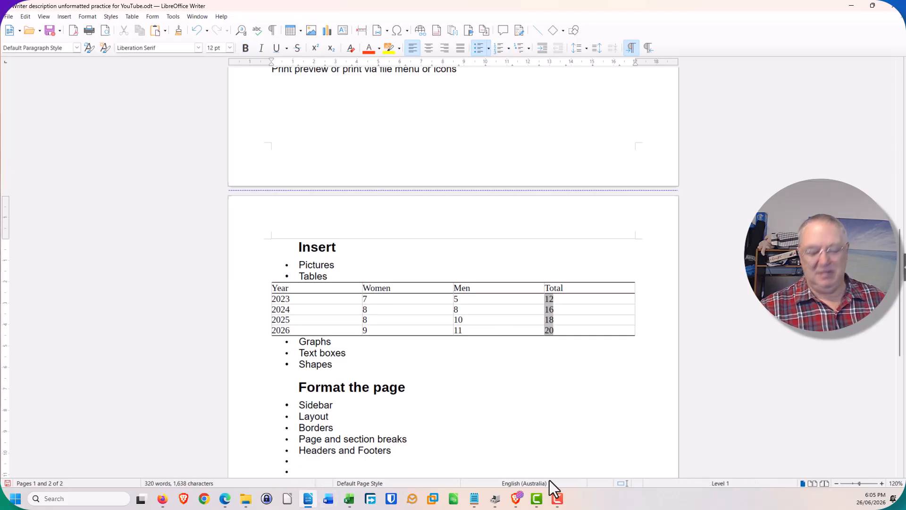
key("BackSpace")
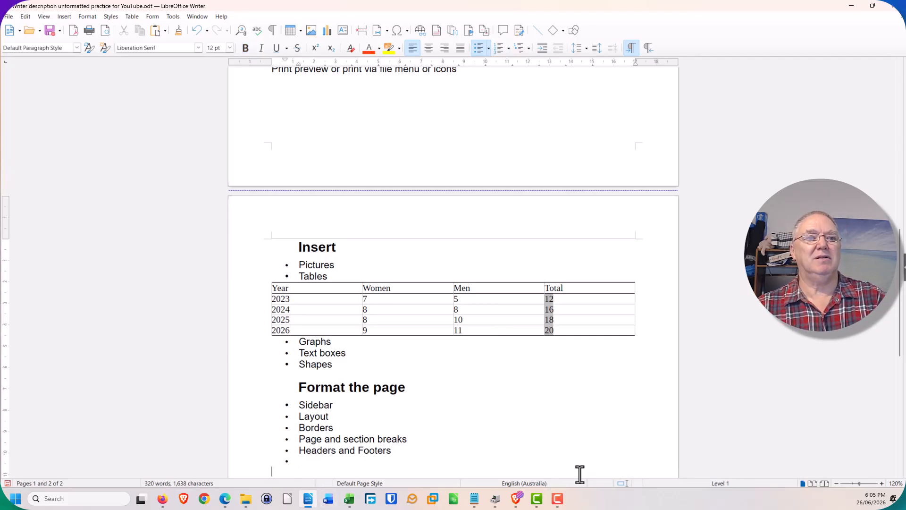
scroll(480, 384, "down", 1)
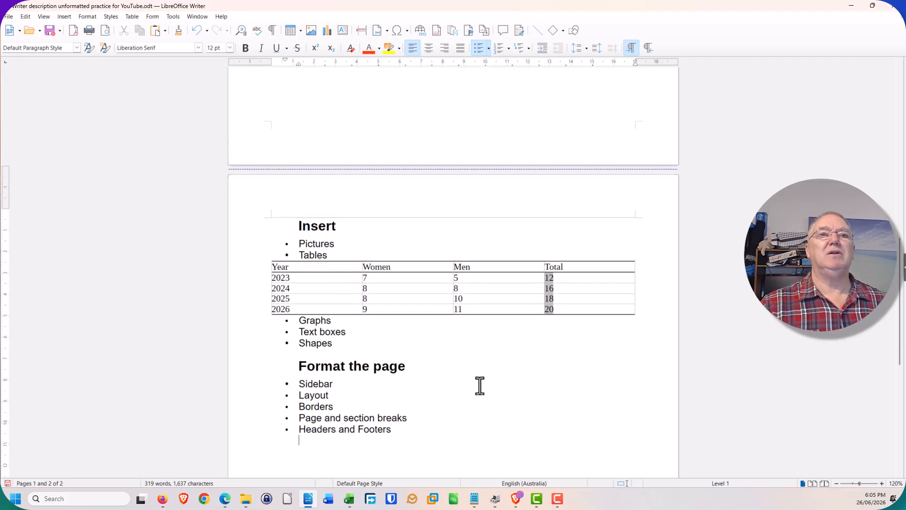
Check the layout of both pages in the print preview, and return to editing.
scroll(359, 214, "up", 4)
scroll(359, 215, "up", 12)
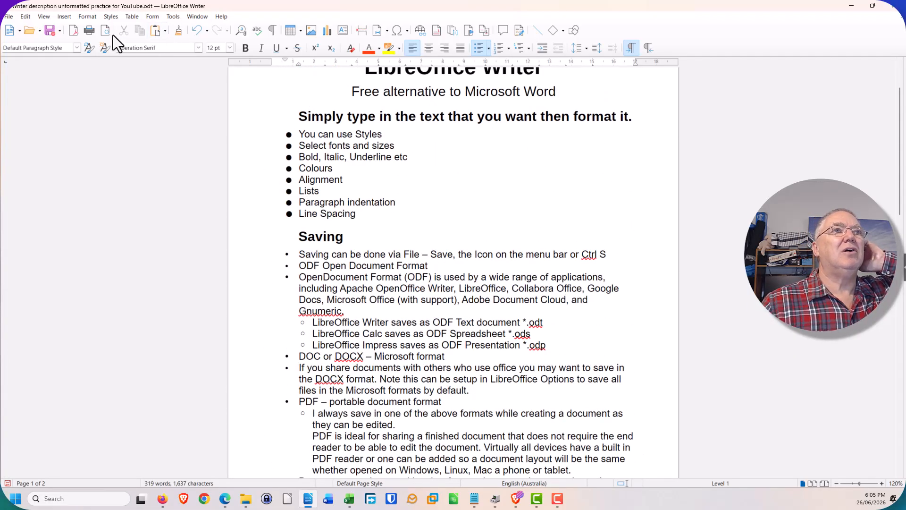
left_click(104, 31)
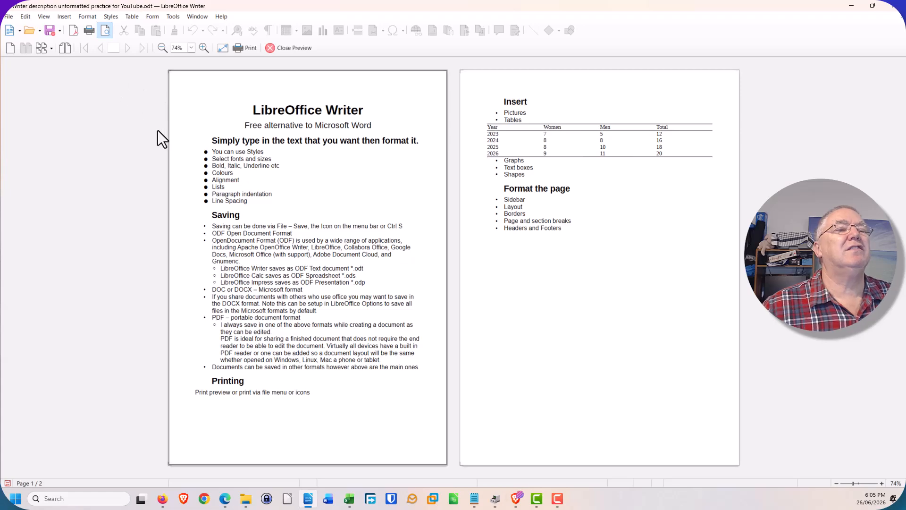
left_click(293, 48)
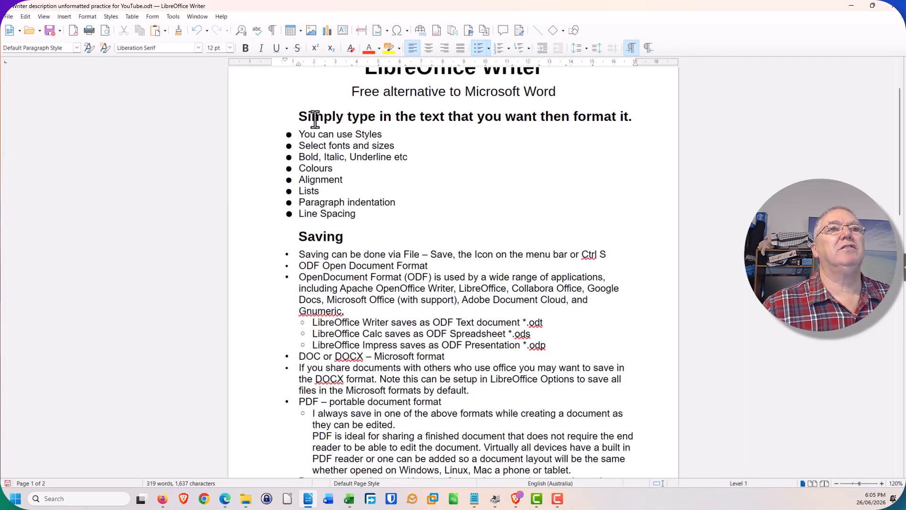
Insert an automatic table of contents with the default settings between the subtitle and the heading "Simply type in the text that you want then format it.".
scroll(326, 382, "down", 3)
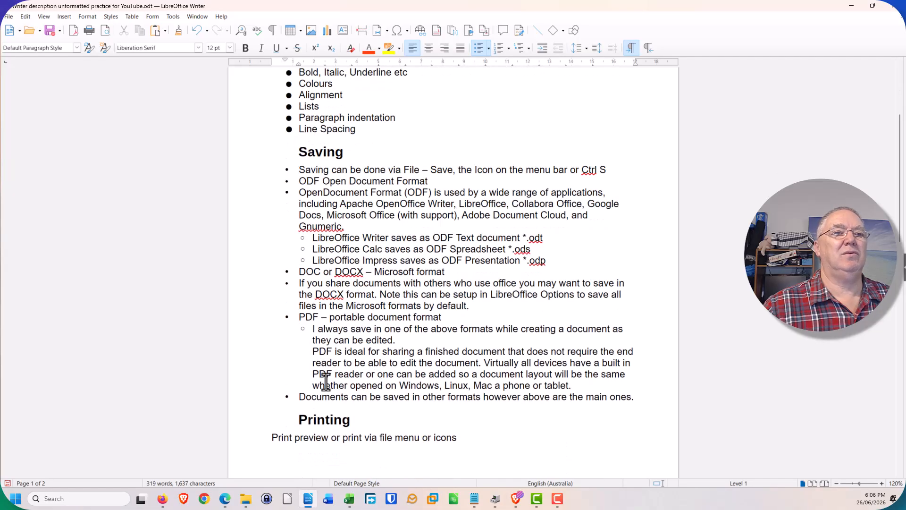
scroll(80, 181, "up", 5)
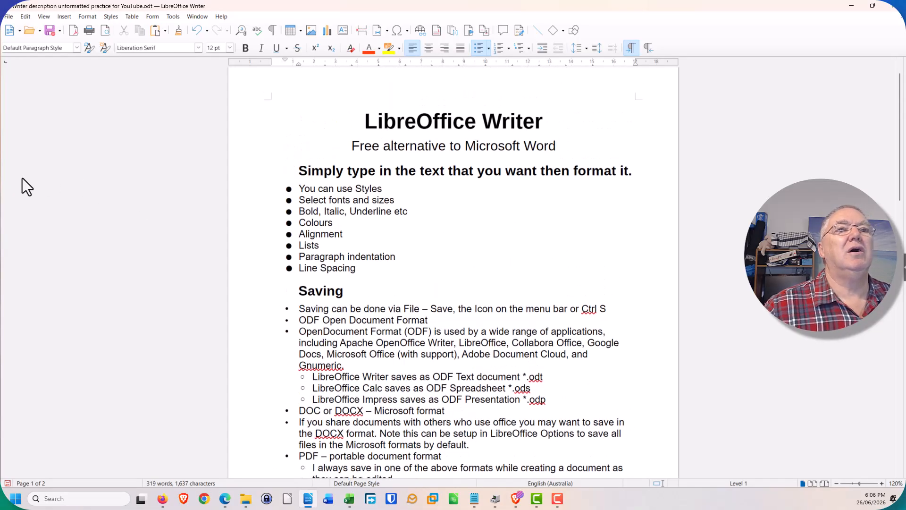
scroll(21, 178, "up", 1)
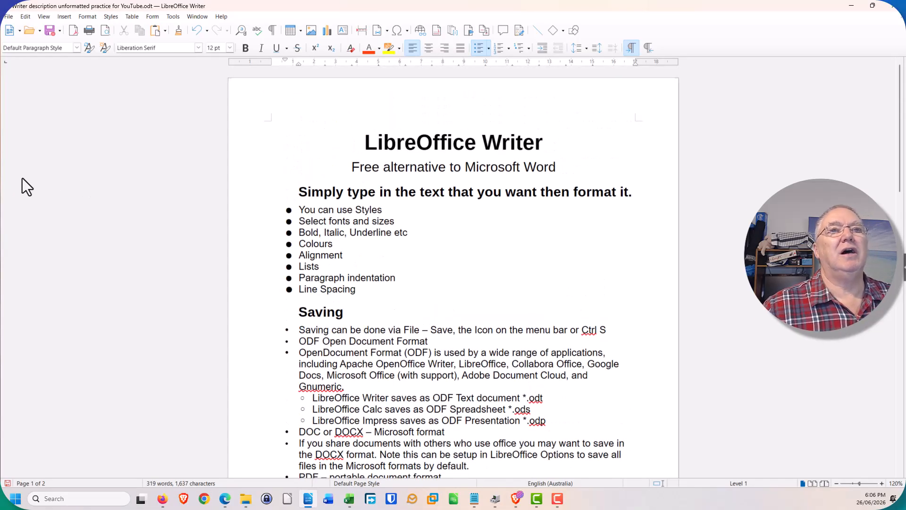
left_click(298, 192)
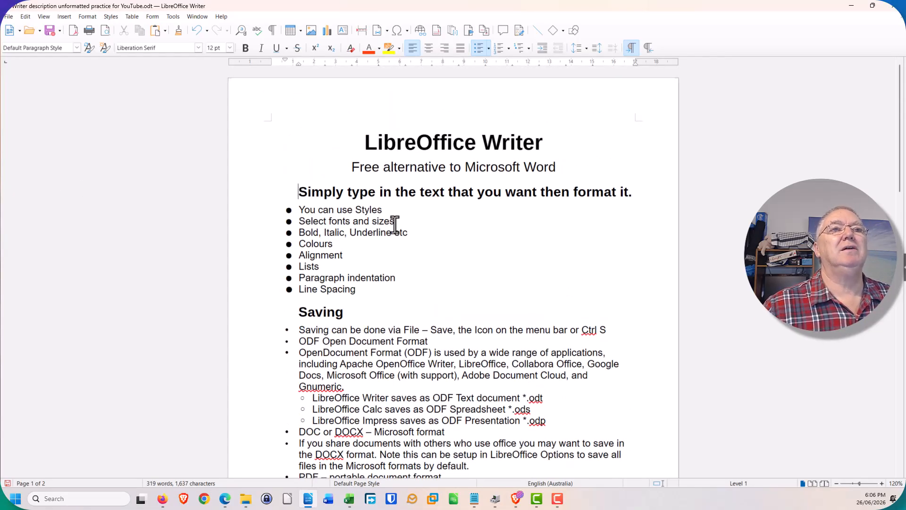
left_click(65, 17)
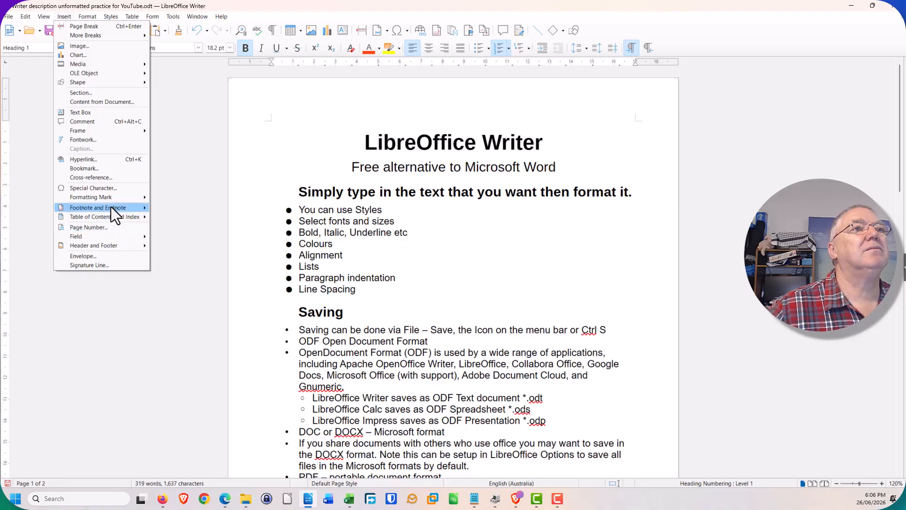
mouse_move(111, 207)
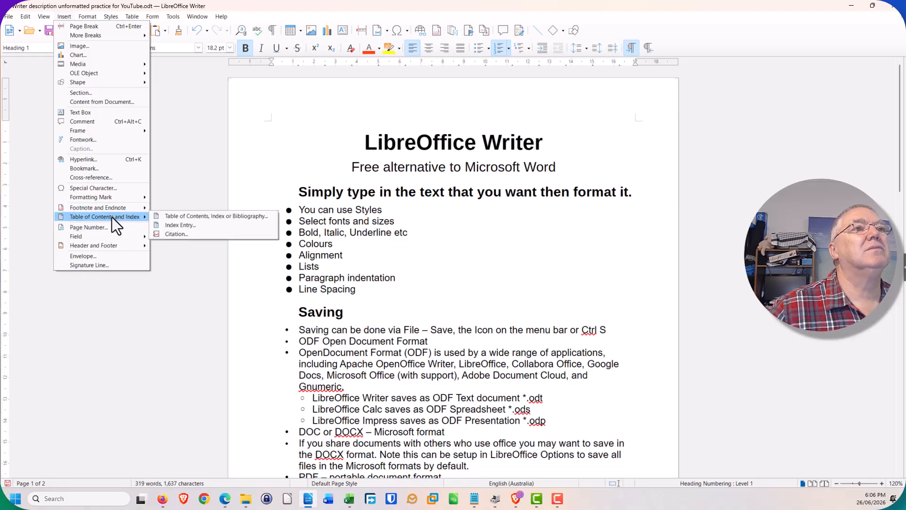
left_click(168, 216)
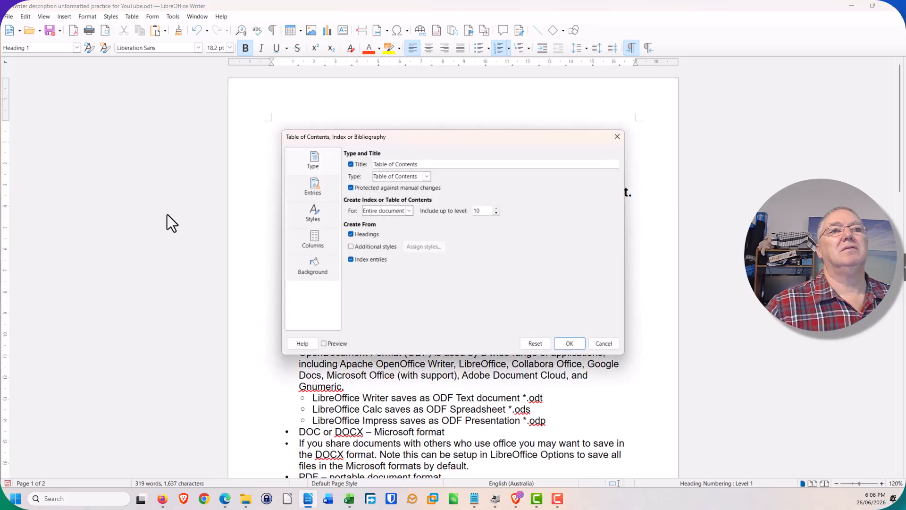
left_click(570, 347)
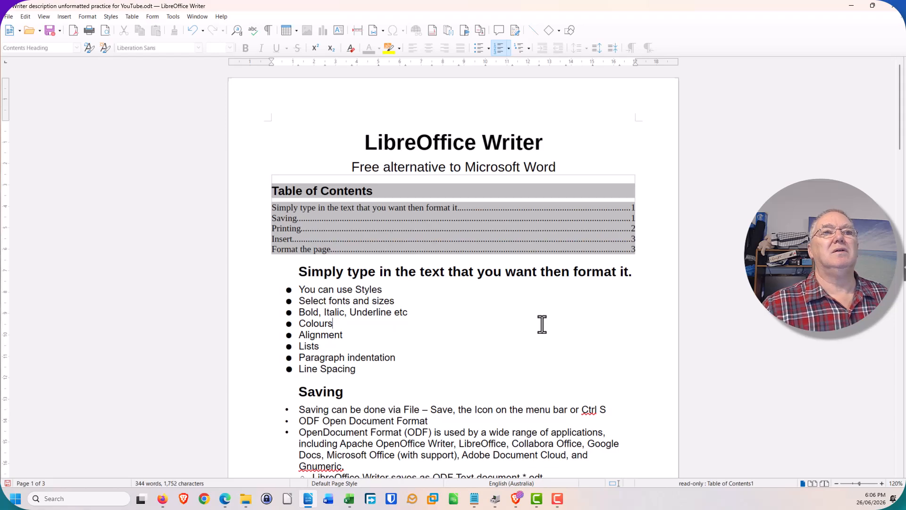
left_click(540, 324)
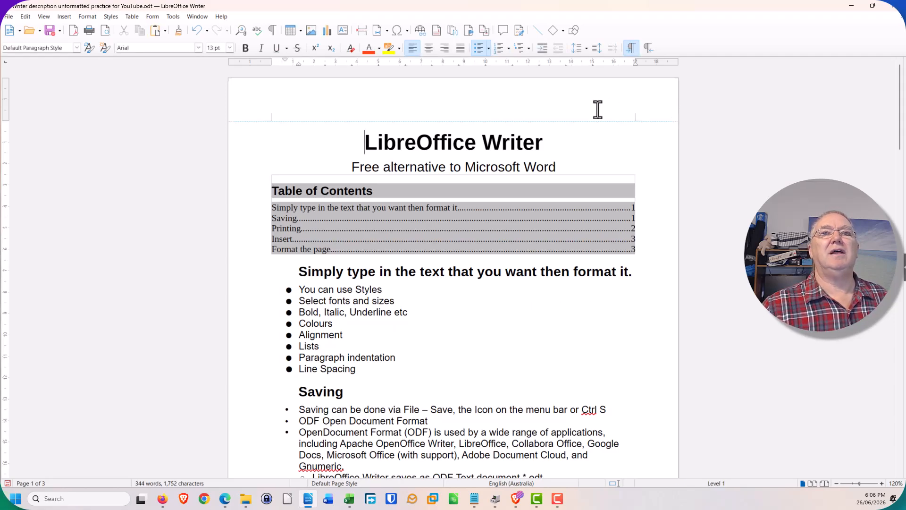
left_click(440, 313)
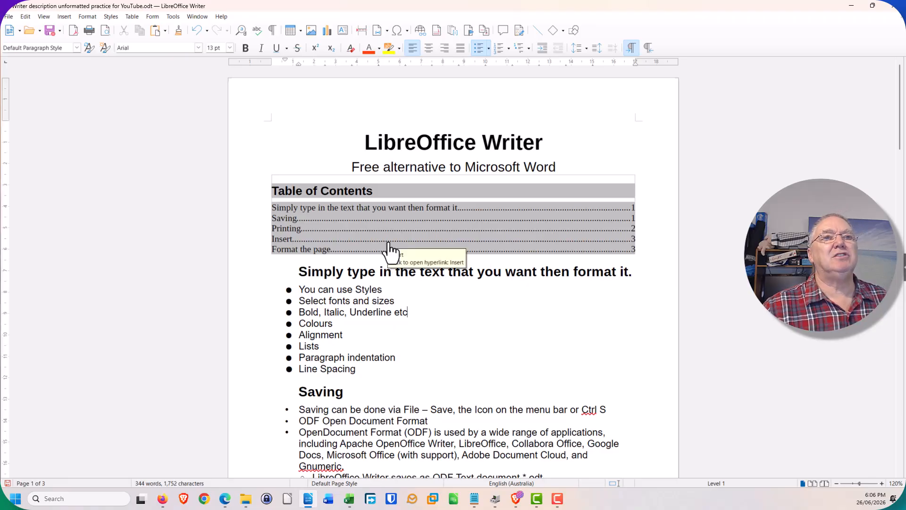
Follow the table of contents link to the "Insert" section, and return to the first page.
left_click(284, 239, "ctrl")
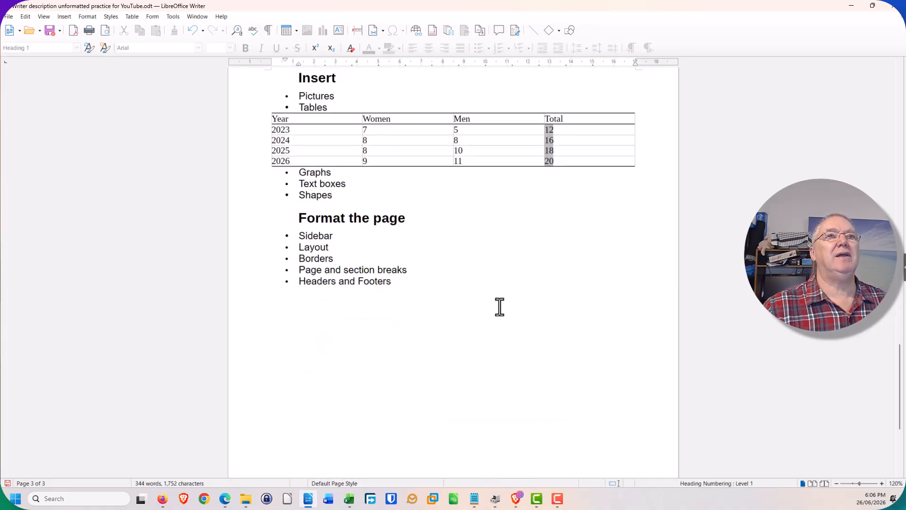
scroll(476, 297, "up", 10)
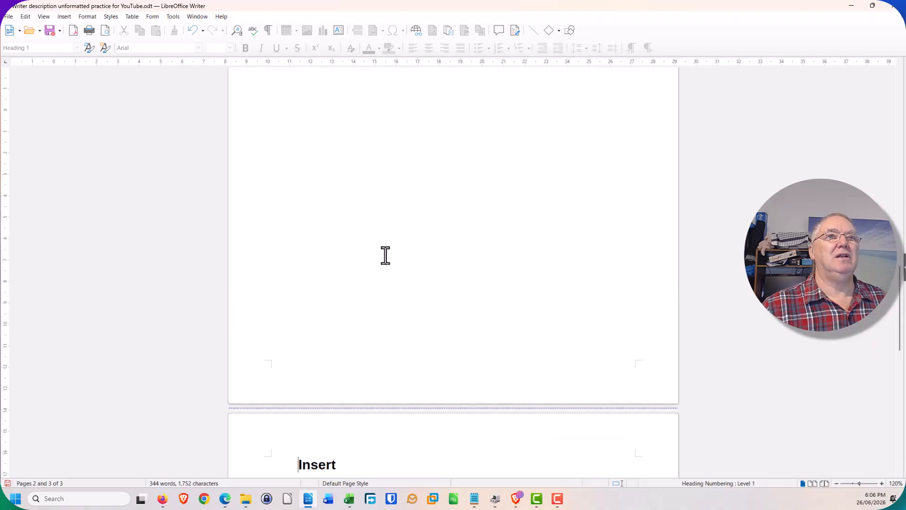
scroll(344, 251, "up", 8)
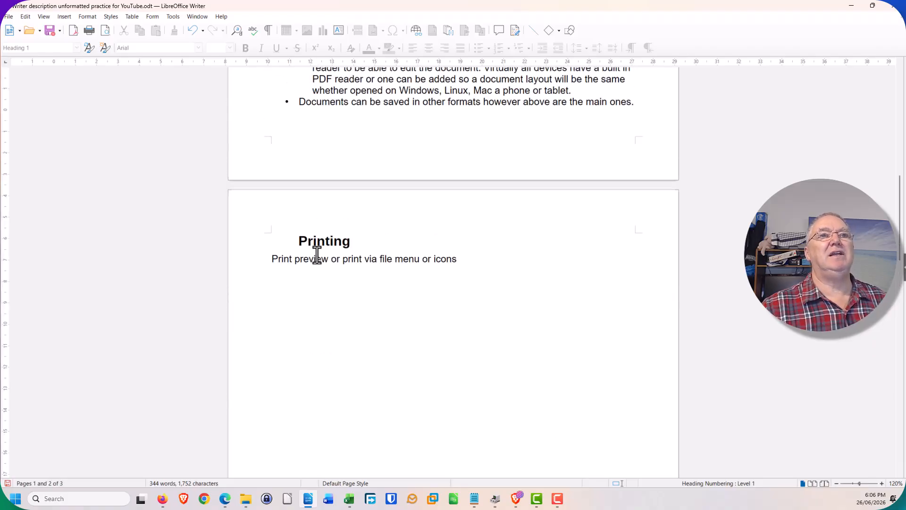
scroll(317, 255, "up", 10)
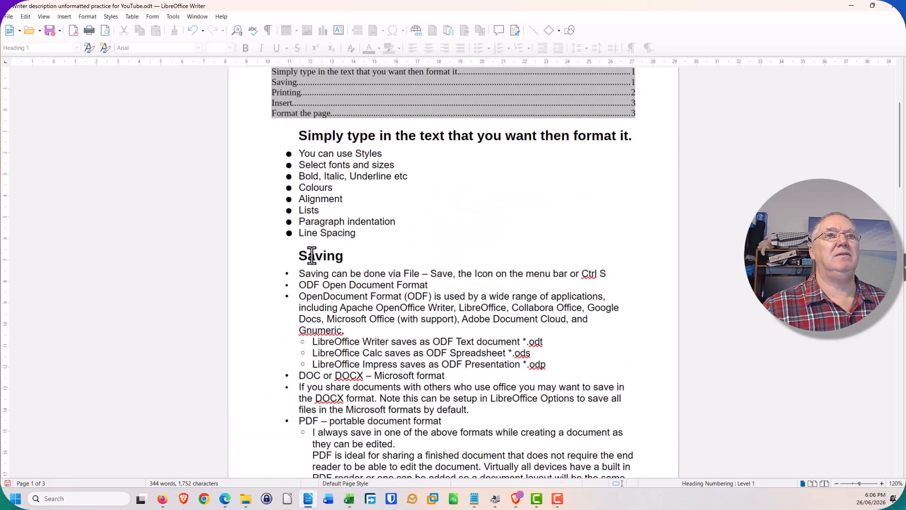
scroll(311, 255, "up", 2)
Remove the page break after "Print preview or print via file menu or icons" and place "Insert" on its own line below one blank line.
scroll(305, 253, "down", 12)
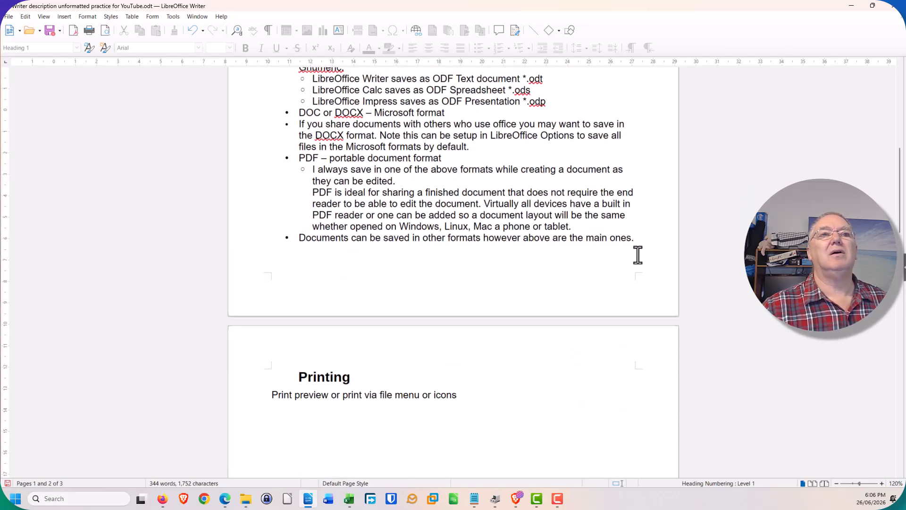
scroll(505, 363, "down", 3)
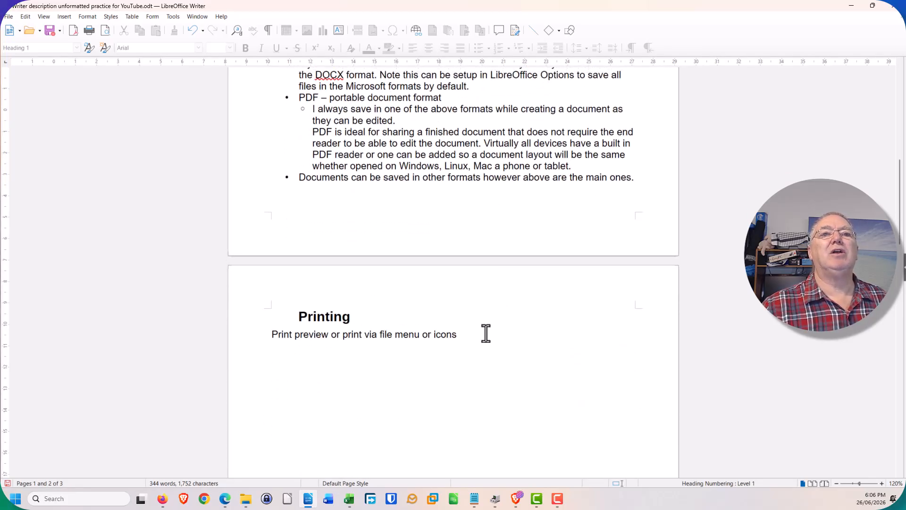
left_click(472, 338)
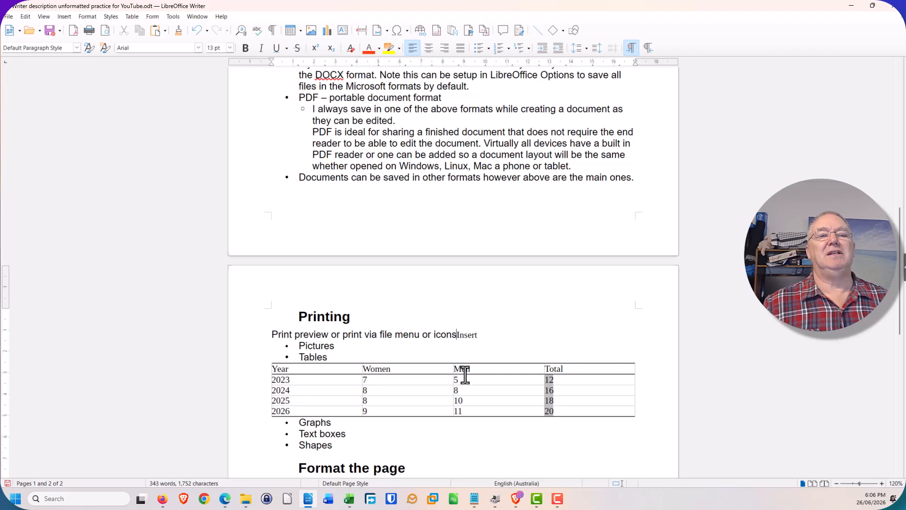
key("Return")
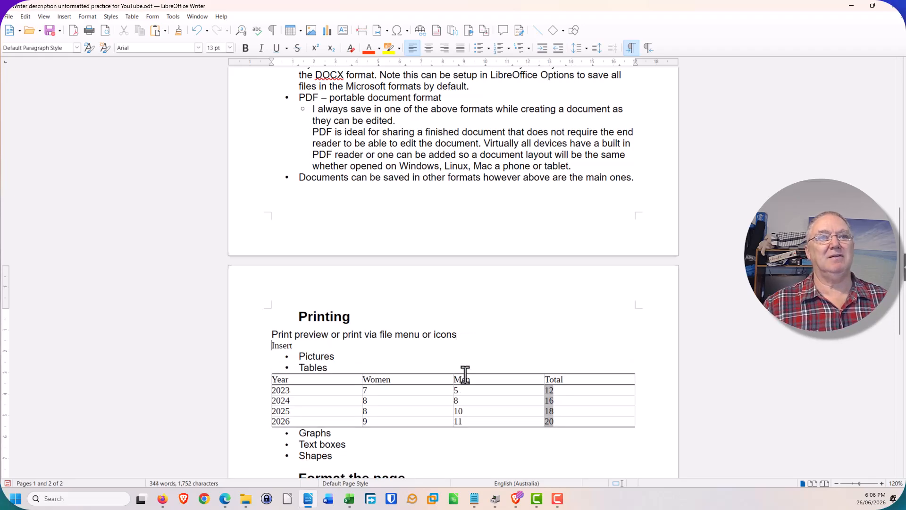
key("Return")
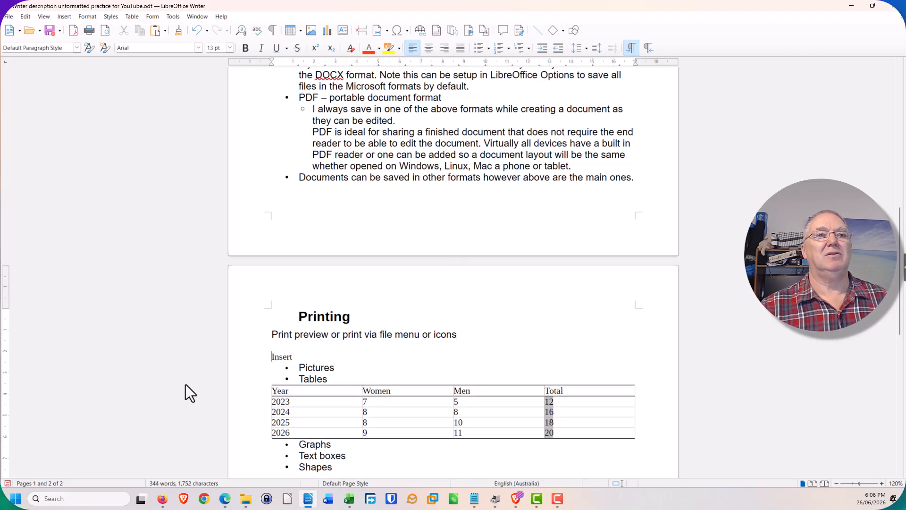
Apply the Heading 1 style to the "Insert" line above the Pictures bullet.
left_click_drag(269, 360, 296, 358)
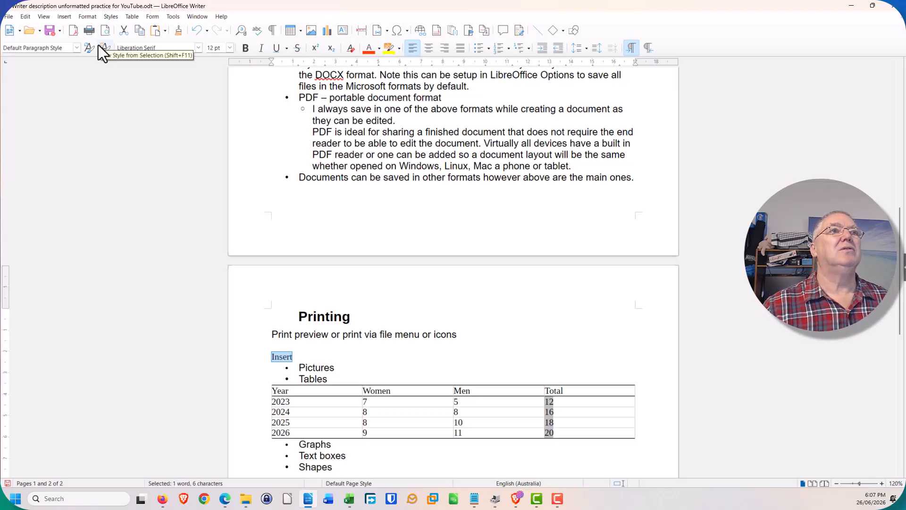
left_click(76, 49)
left_click(75, 49)
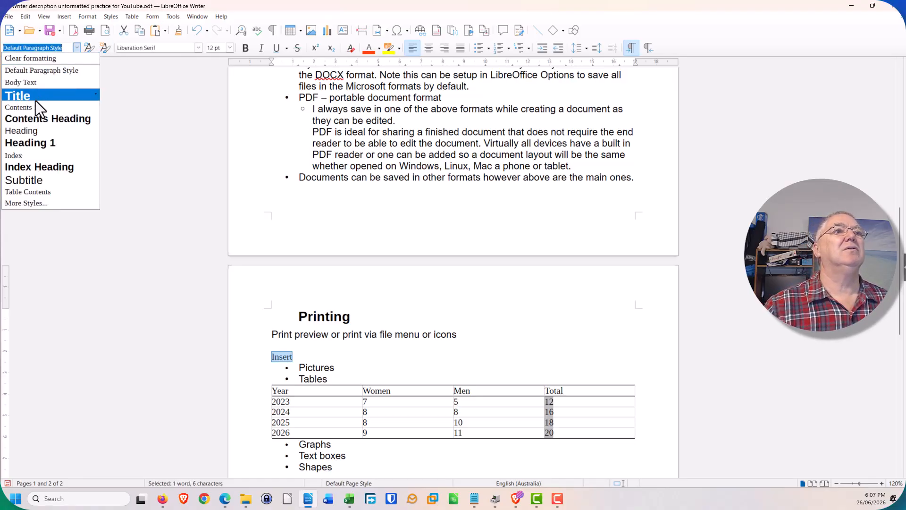
left_click(41, 142)
left_click(628, 362)
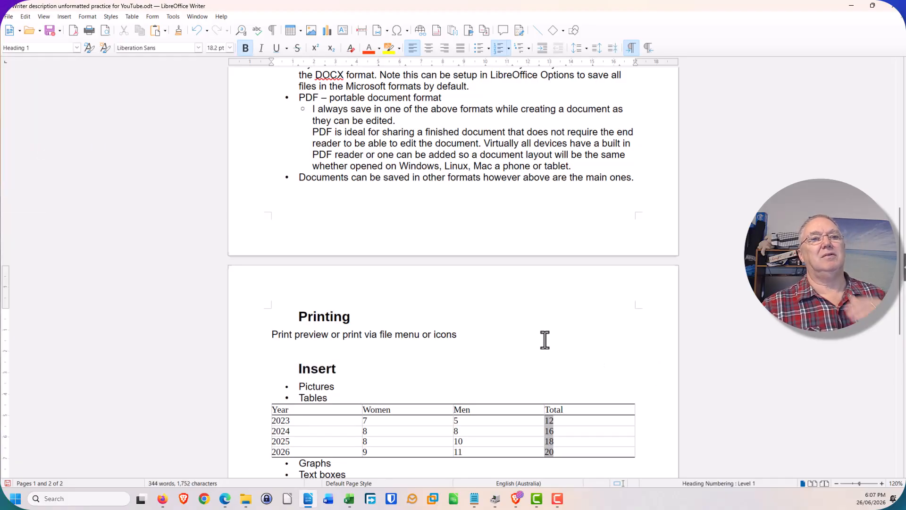
Review the security option that requires Ctrl-click to open hyperlinks, and close the program options.
scroll(545, 340, "up", 3)
scroll(544, 340, "up", 15)
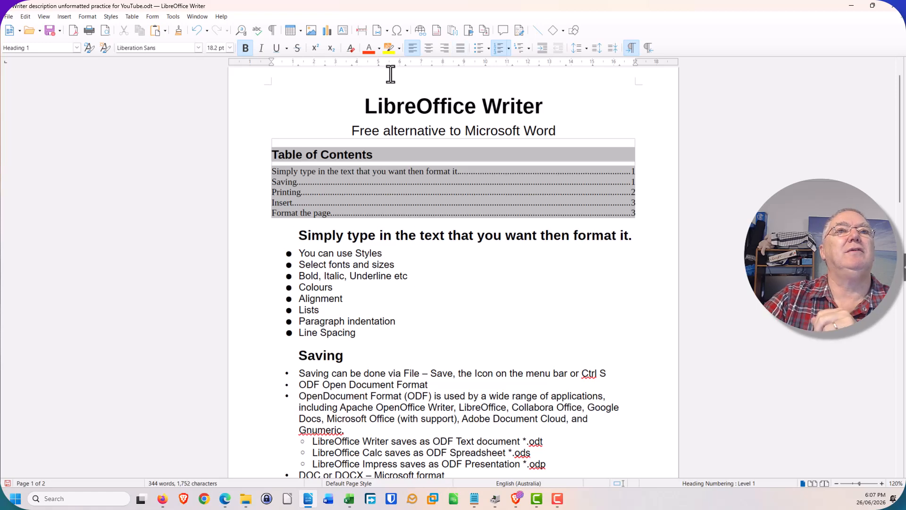
scroll(295, 133, "up", 2)
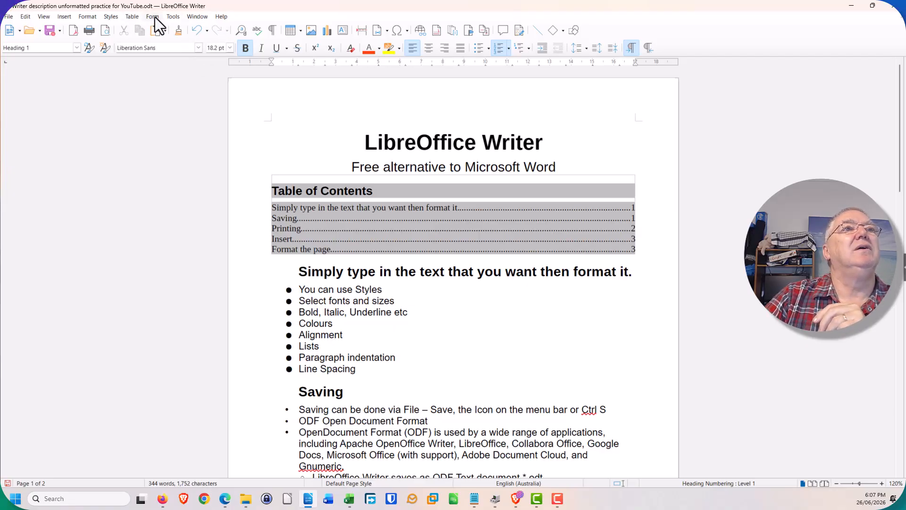
left_click(175, 16)
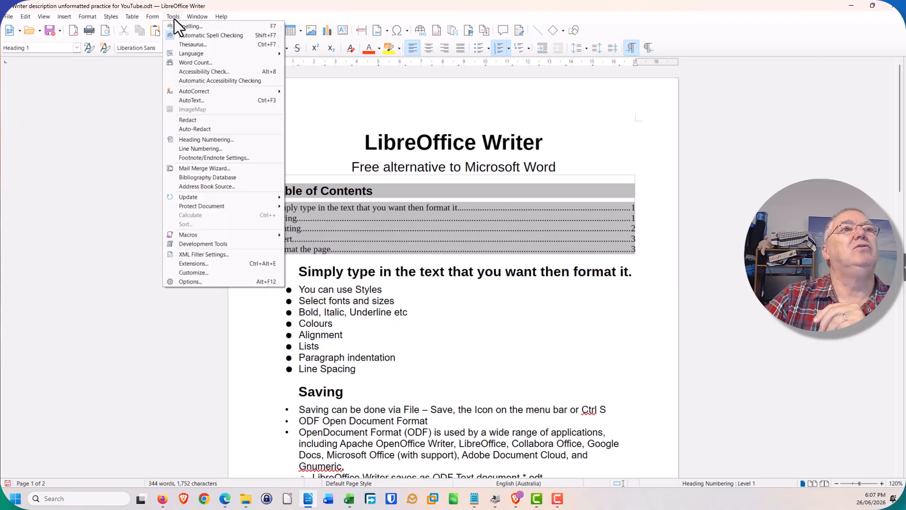
left_click(195, 281)
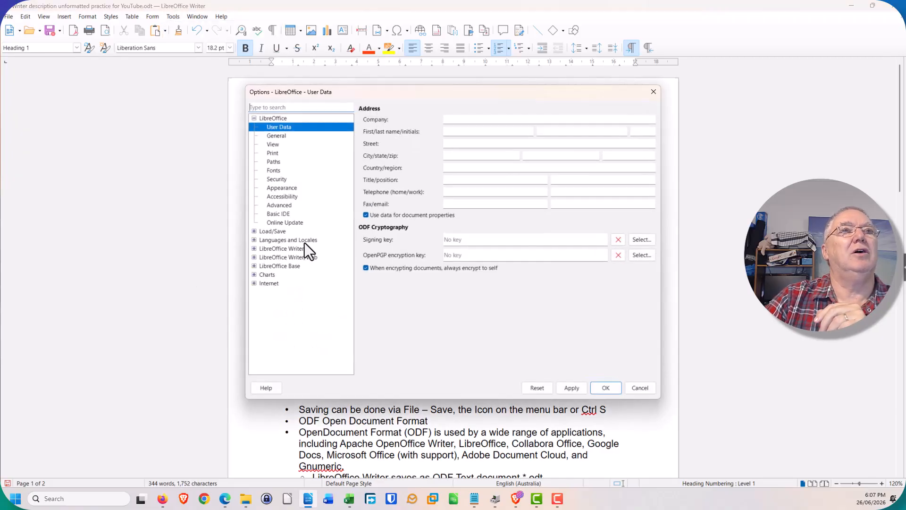
left_click(278, 180)
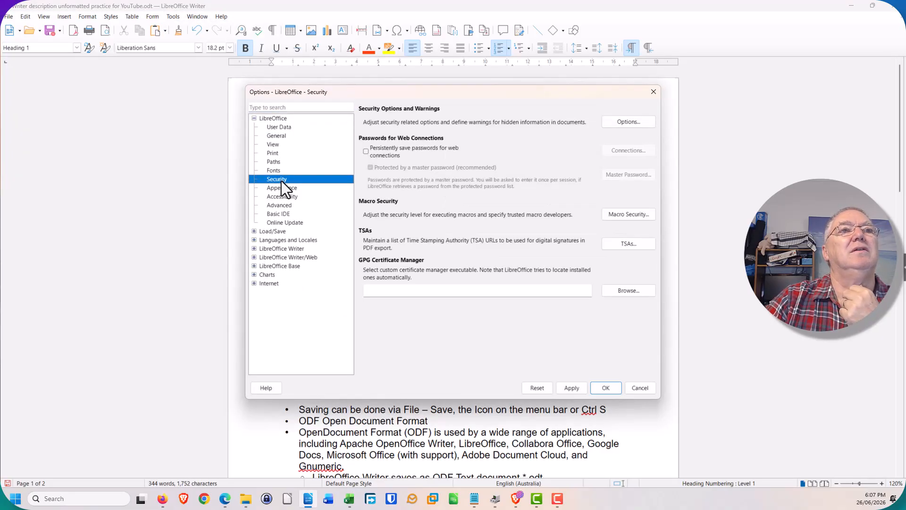
left_click(624, 124)
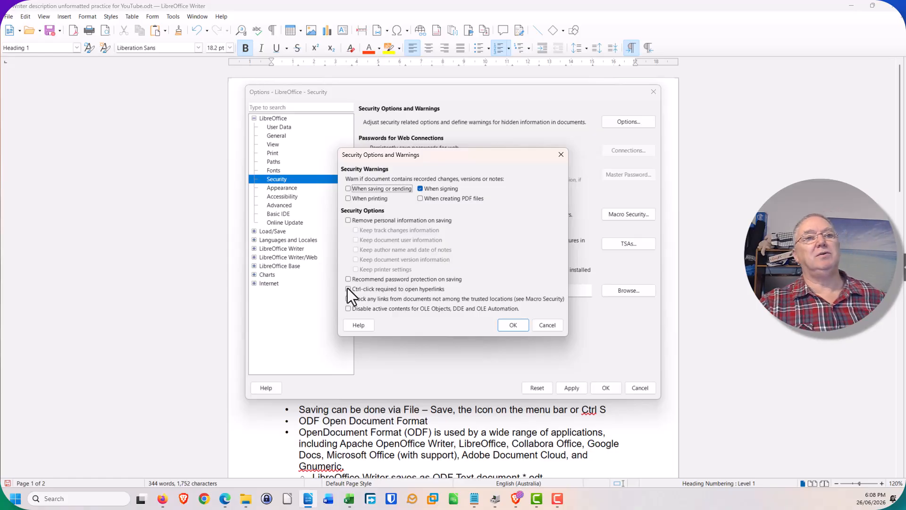
left_click(517, 322)
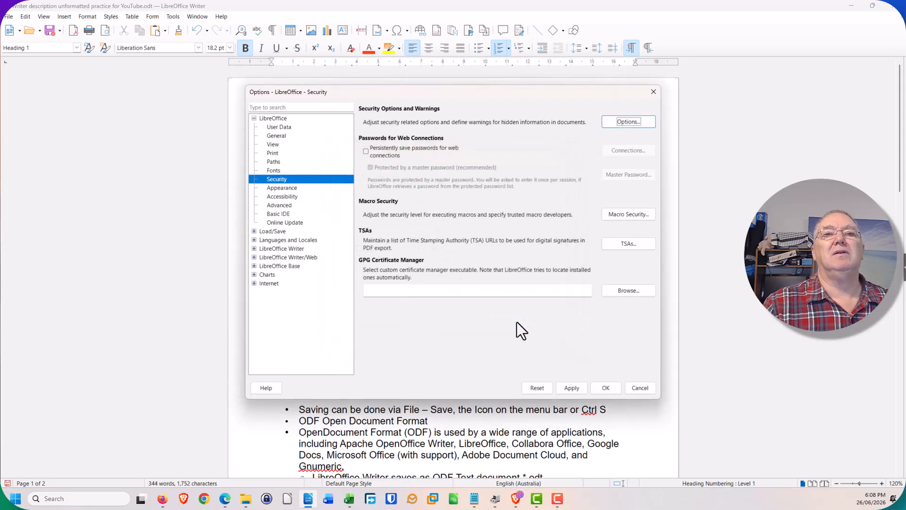
left_click(603, 387)
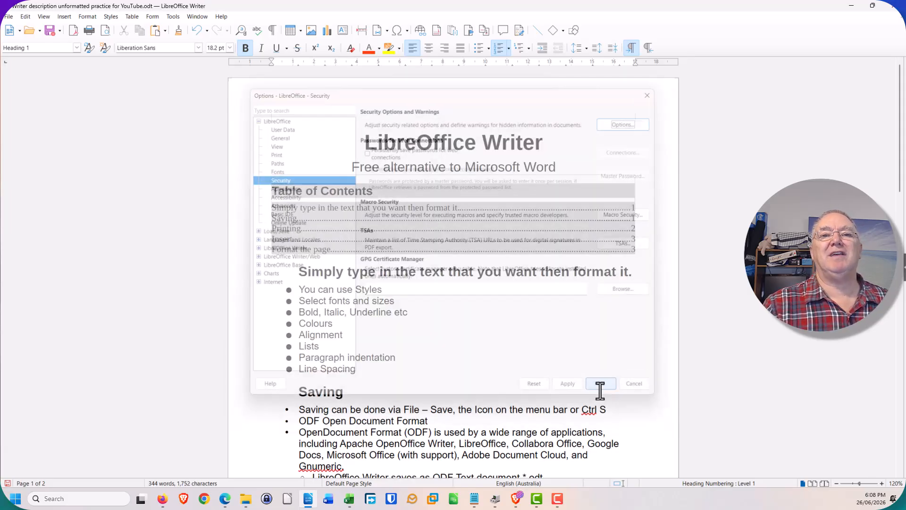
Check the document with its table of contents in the print preview, and return to editing.
scroll(479, 324, "down", 3)
scroll(471, 340, "down", 3)
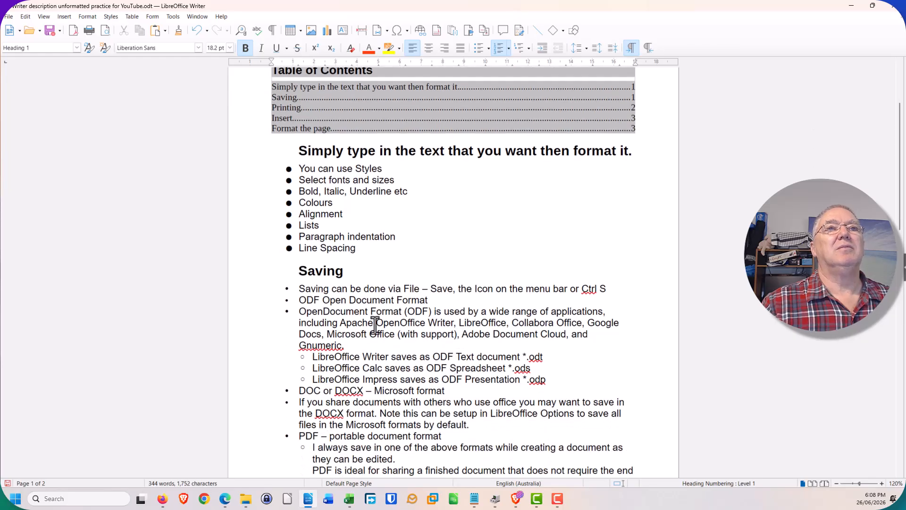
scroll(294, 269, "up", 2)
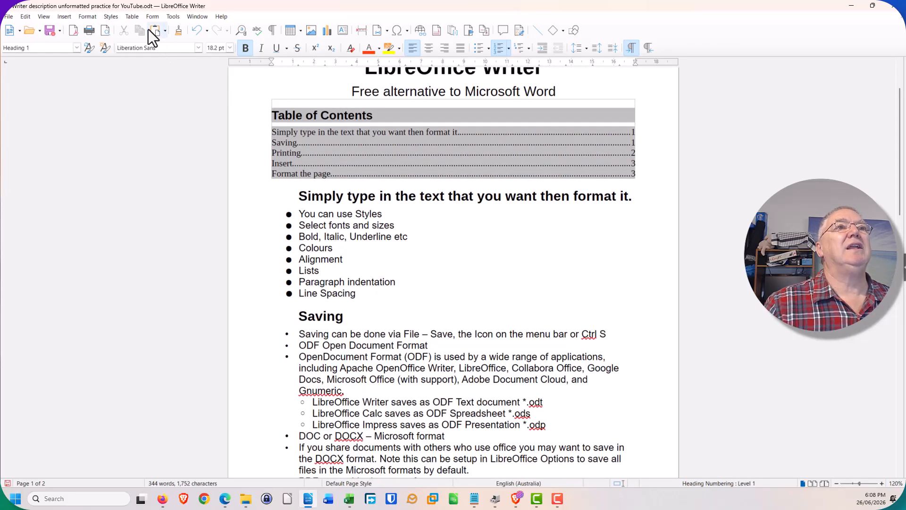
left_click(105, 32)
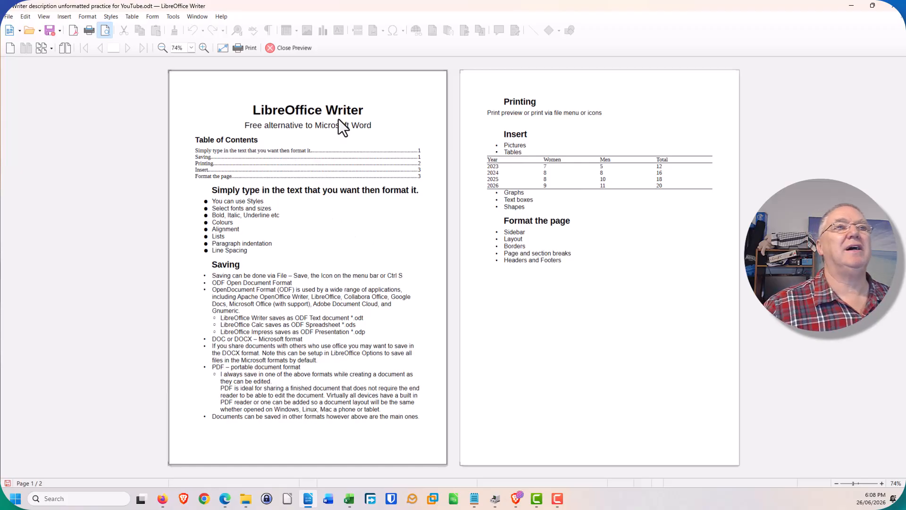
left_click(281, 50)
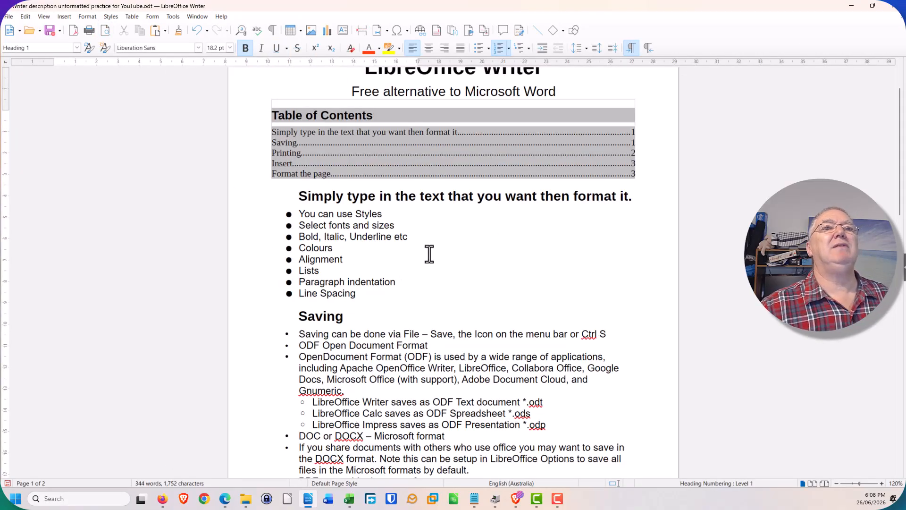
Look through the available paragraph styles without applying one.
scroll(429, 254, "up", 2)
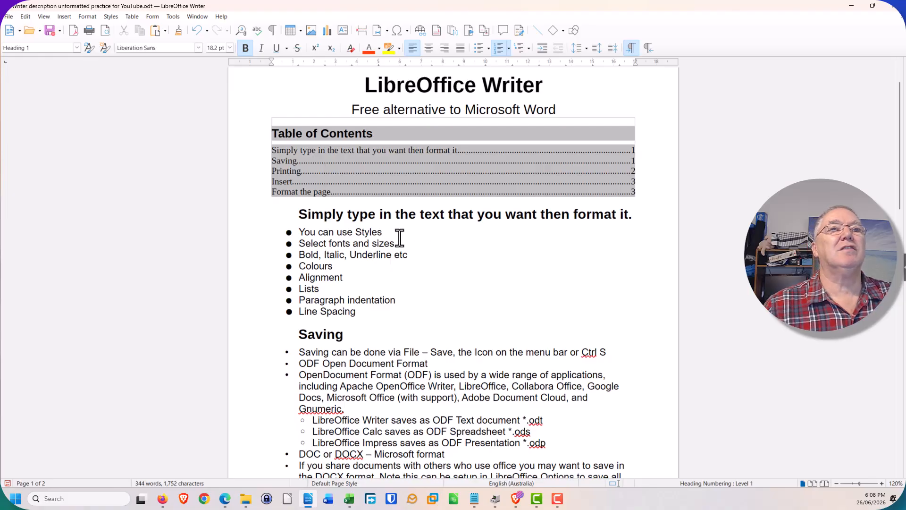
left_click(76, 46)
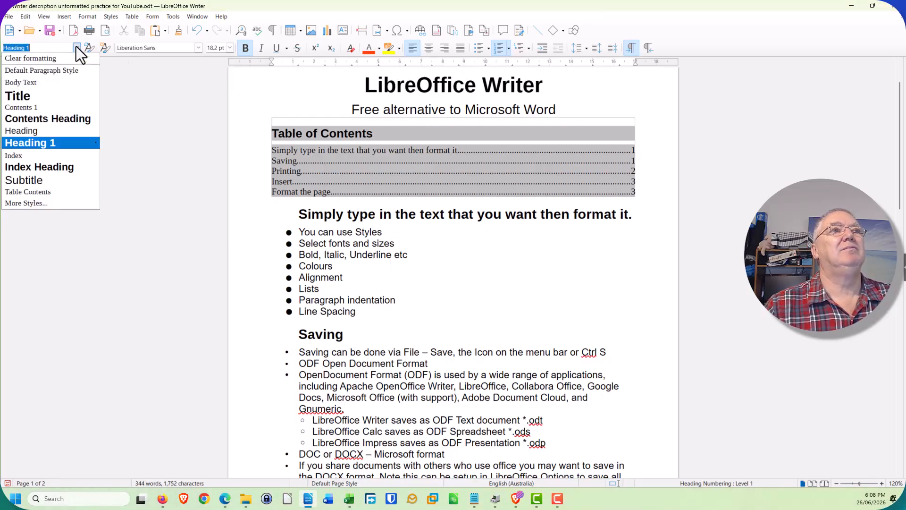
left_click(452, 269)
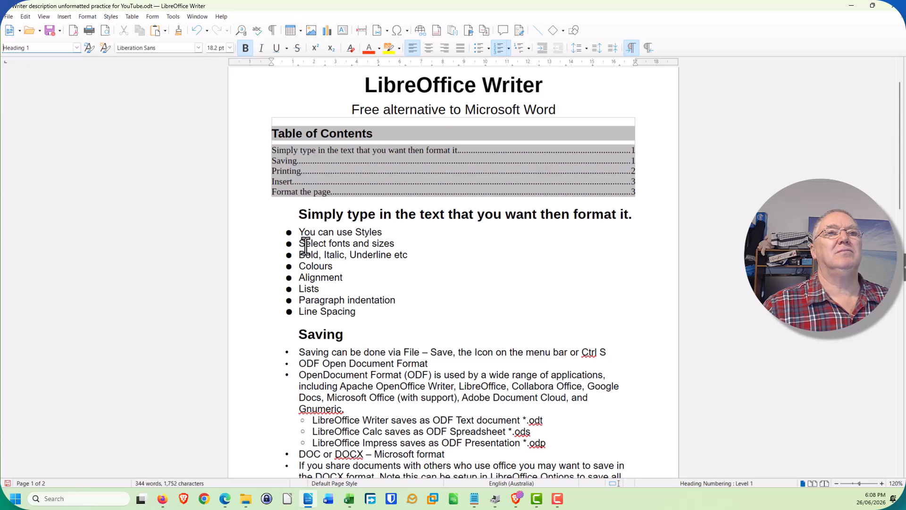
Format the bullet "Select fonts and sizes" with the BankGothic Lt BT font at 16 pt.
left_click_drag(304, 245, 441, 243)
left_click_drag(298, 244, 400, 243)
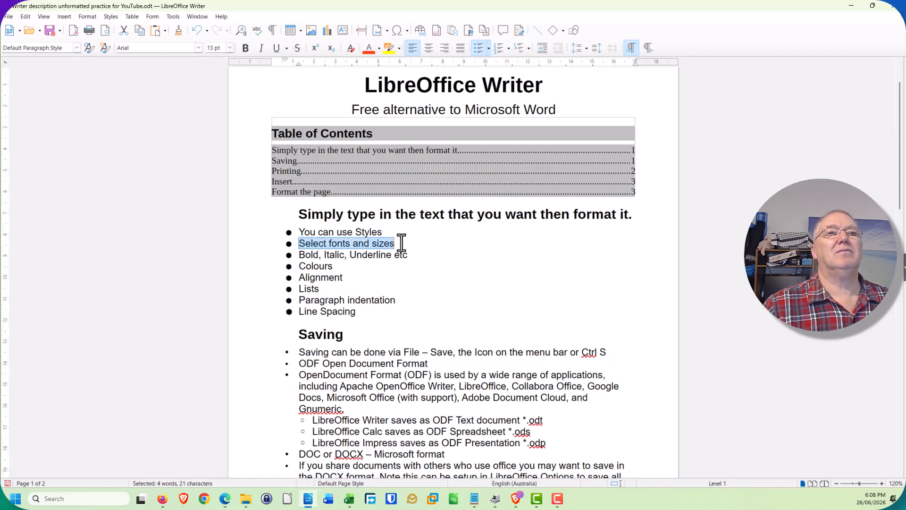
left_click(198, 48)
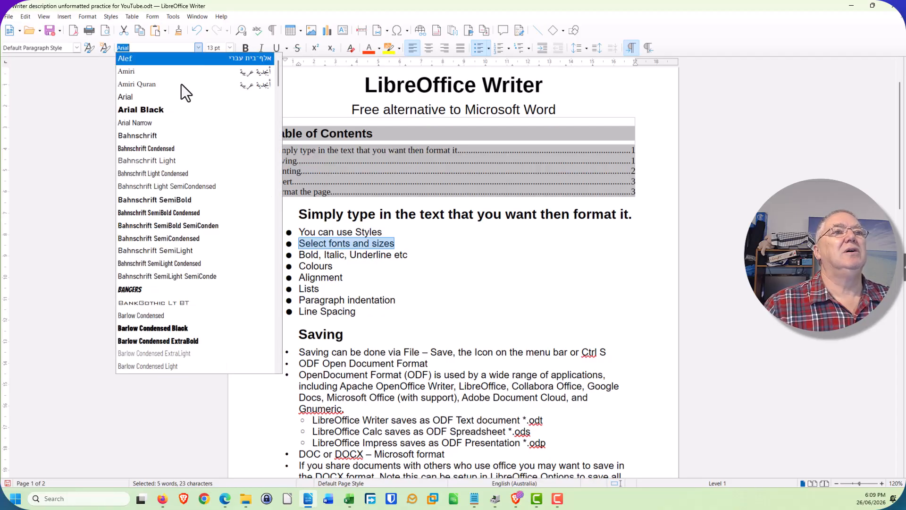
left_click(141, 303)
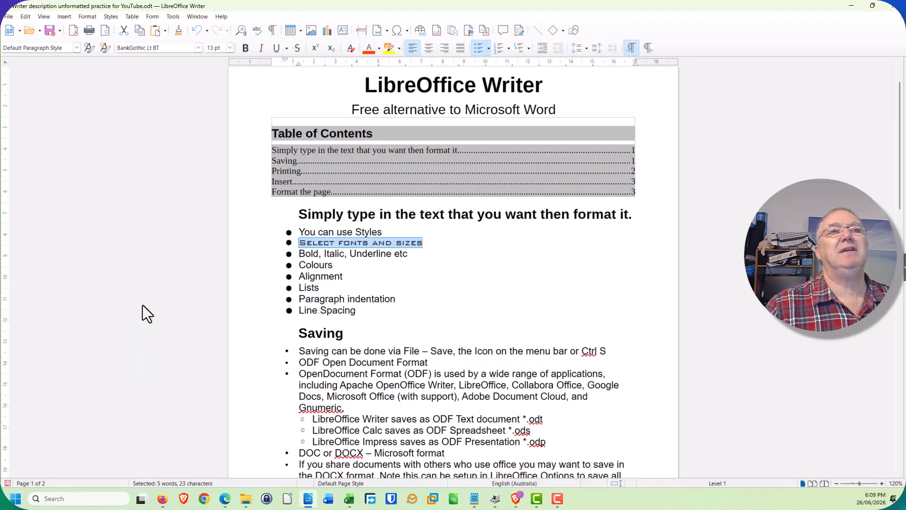
left_click(230, 48)
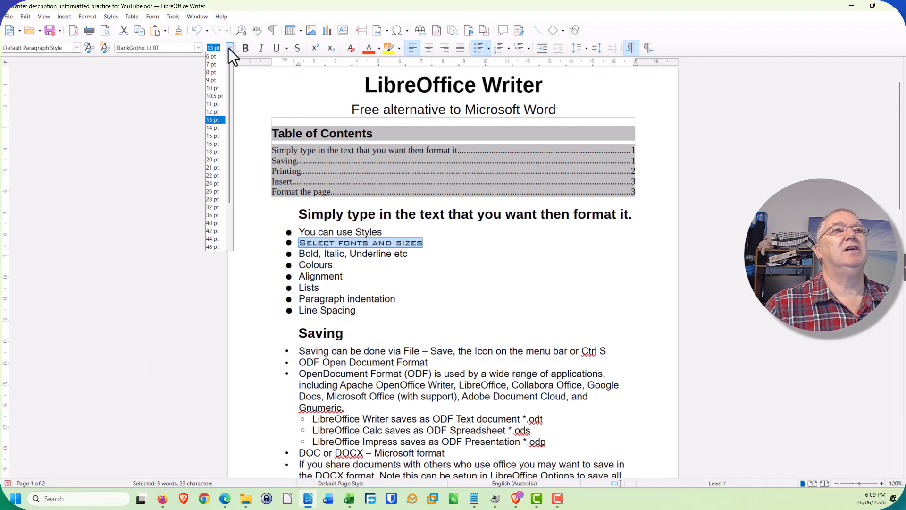
left_click(218, 143)
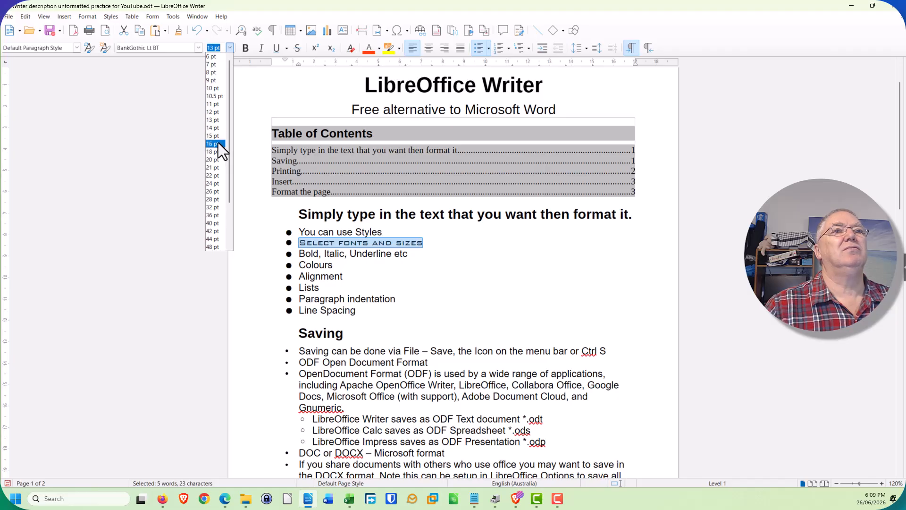
left_click(457, 269)
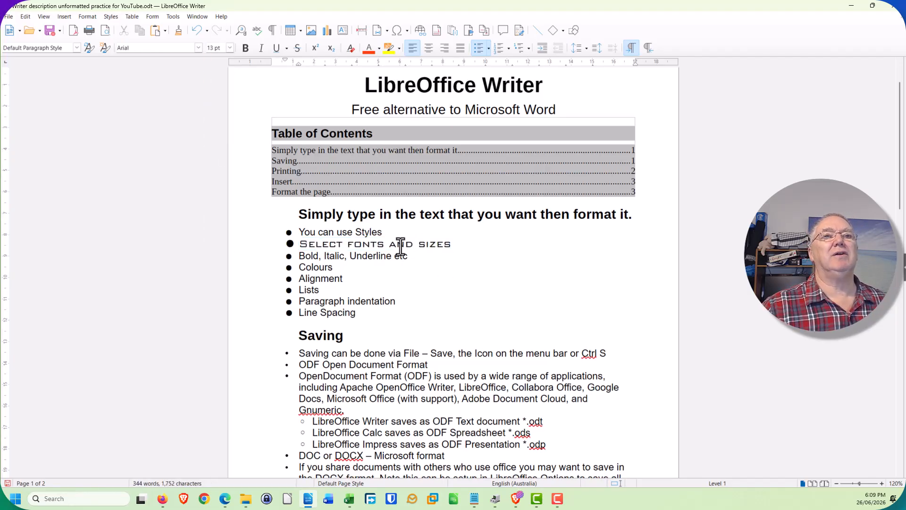
Change the font of only the word "fonts" in the "Select fonts and sizes" bullet to Bangers.
left_click_drag(353, 244, 385, 246)
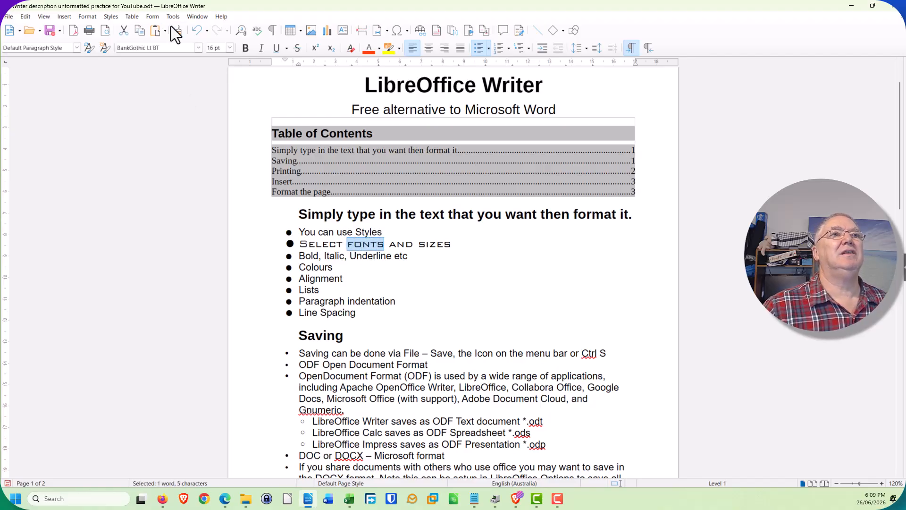
left_click(200, 48)
left_click(137, 304)
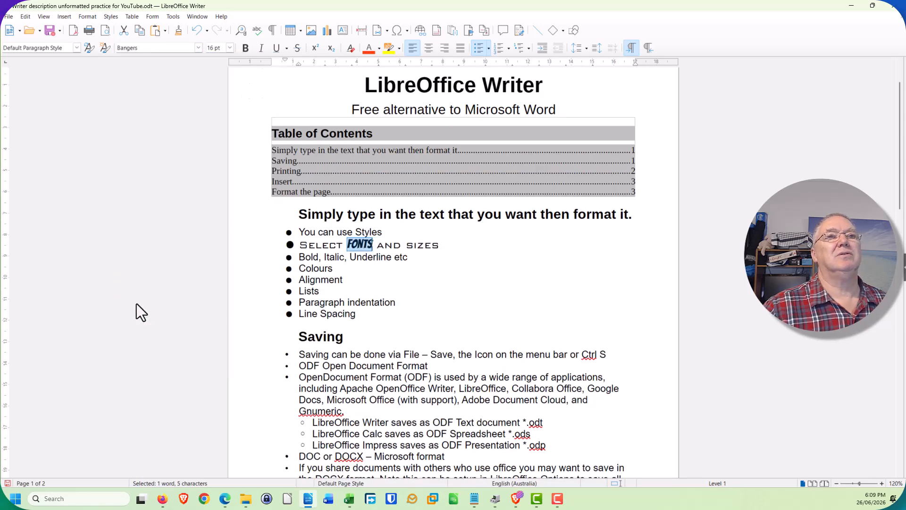
Format the word "Bold" as bold, "Italic" as italic and "Underline" as underlined in the third bullet.
left_click(484, 311)
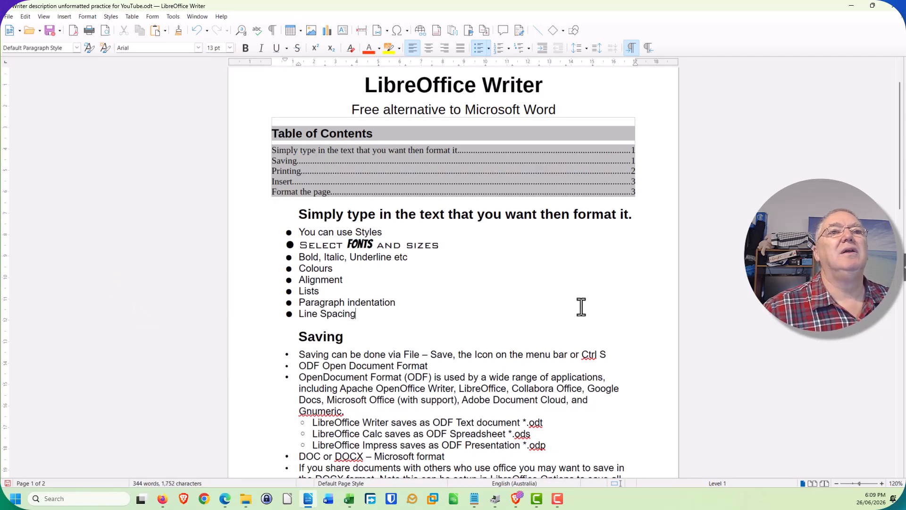
double_click(311, 259)
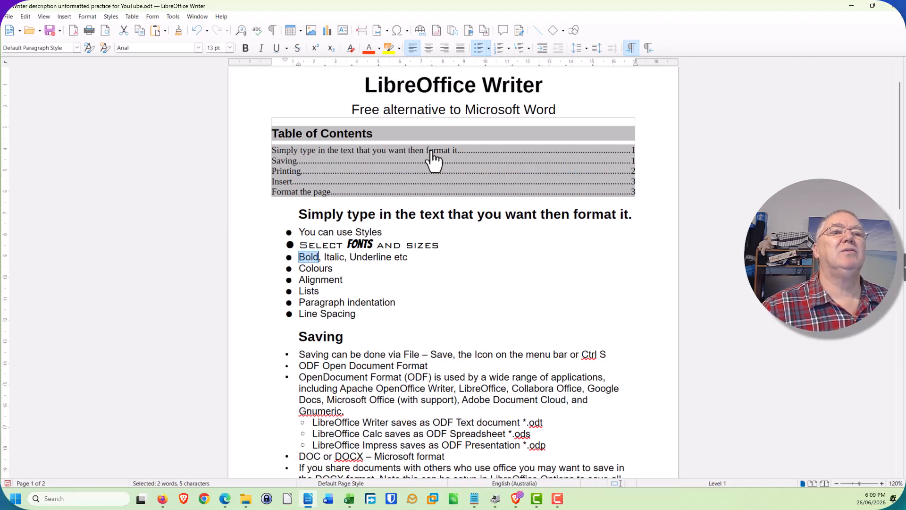
left_click(245, 48)
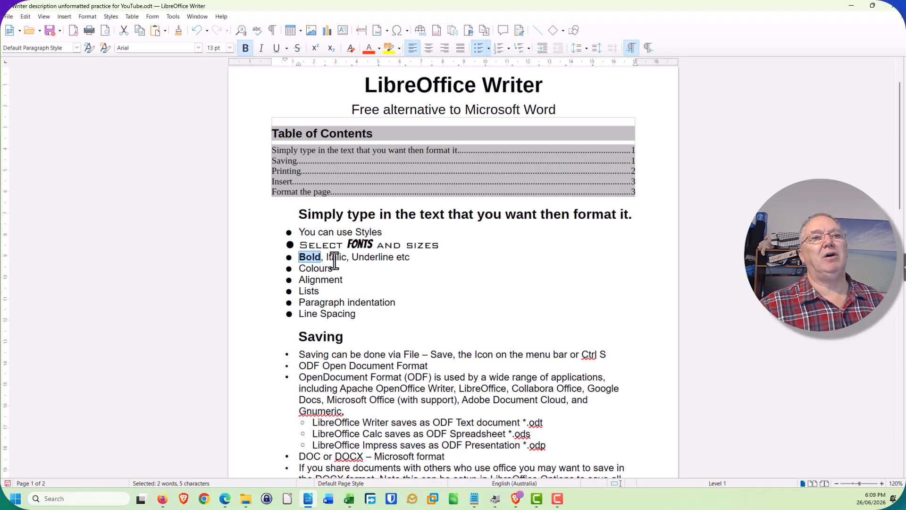
left_click_drag(326, 257, 340, 260)
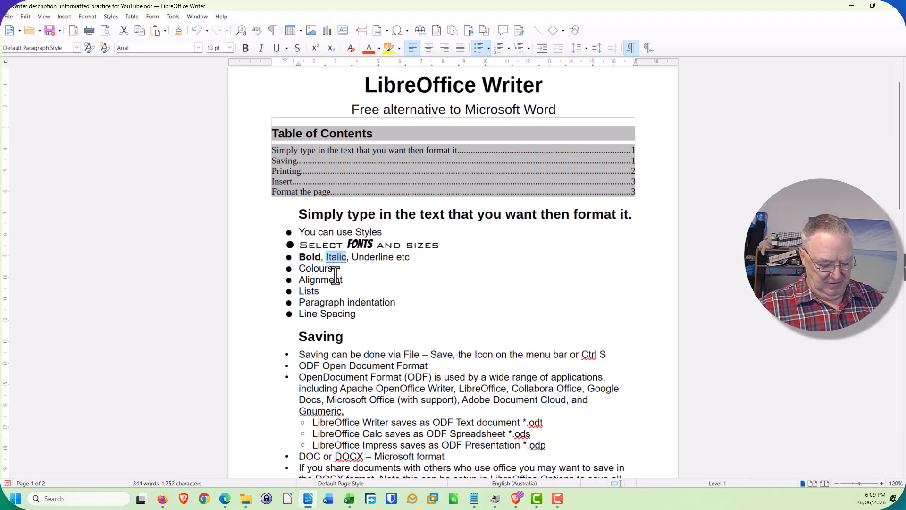
key("ctrl+i")
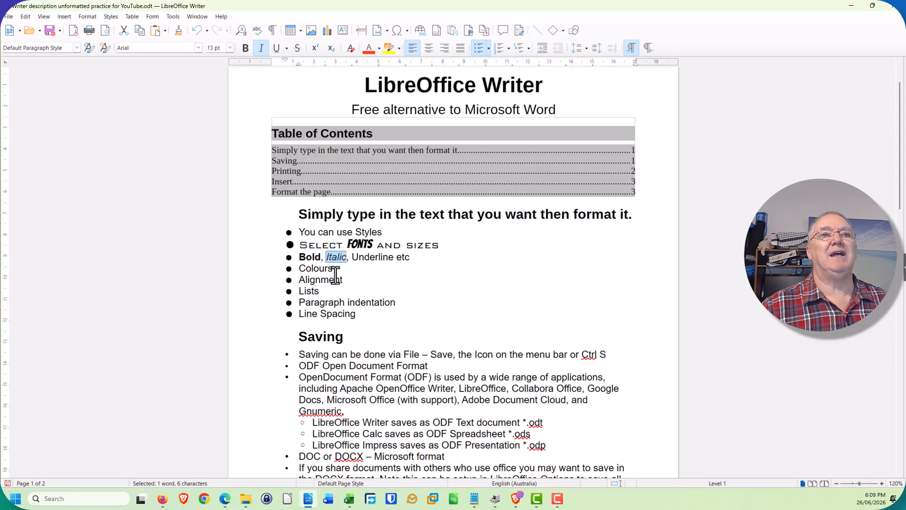
double_click(373, 257)
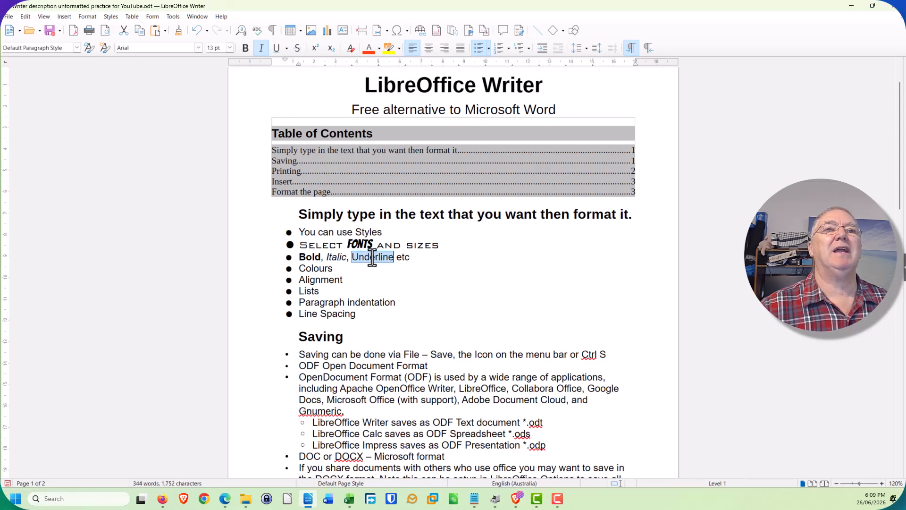
left_click(276, 48)
left_click(510, 316)
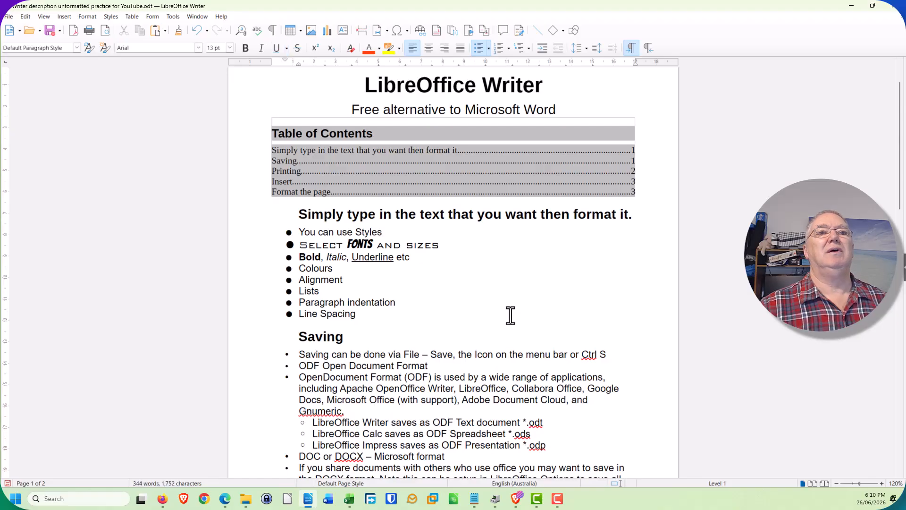
Try strikethrough on the word "etc" in the third bullet, and remove it again.
double_click(404, 258)
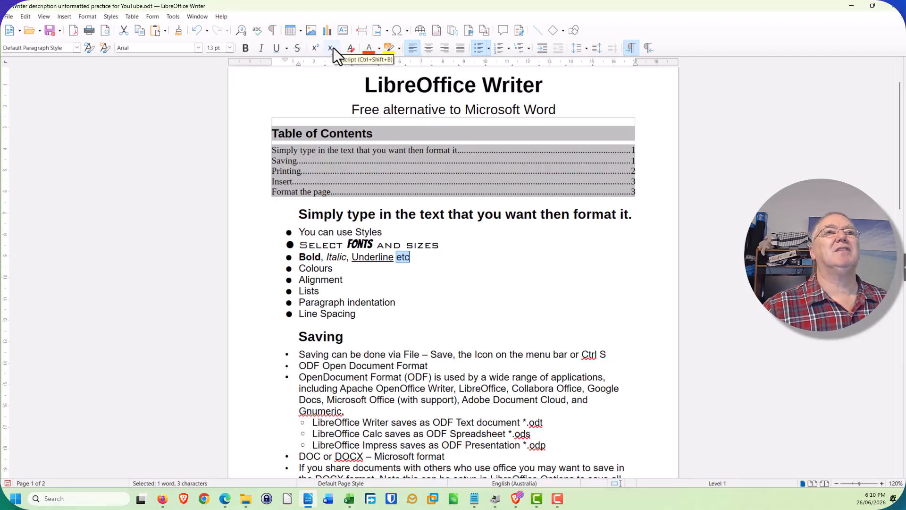
left_click(297, 51)
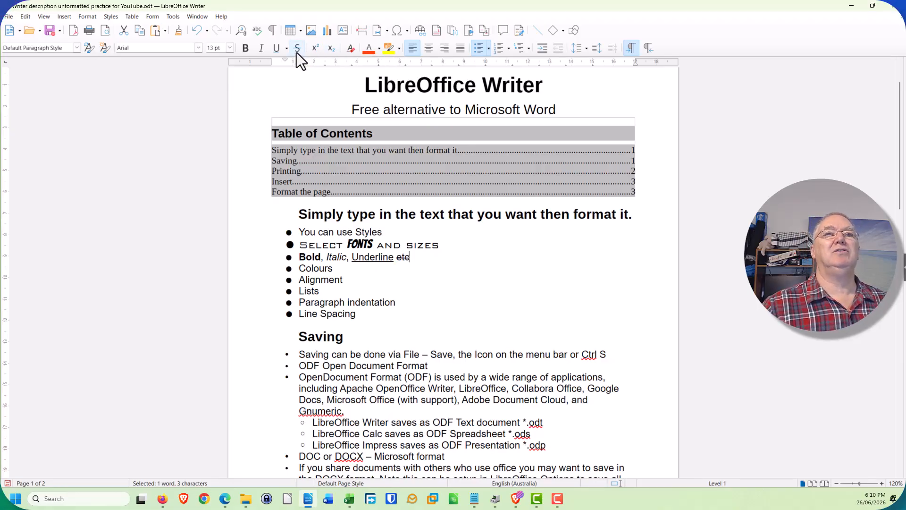
left_click(297, 49)
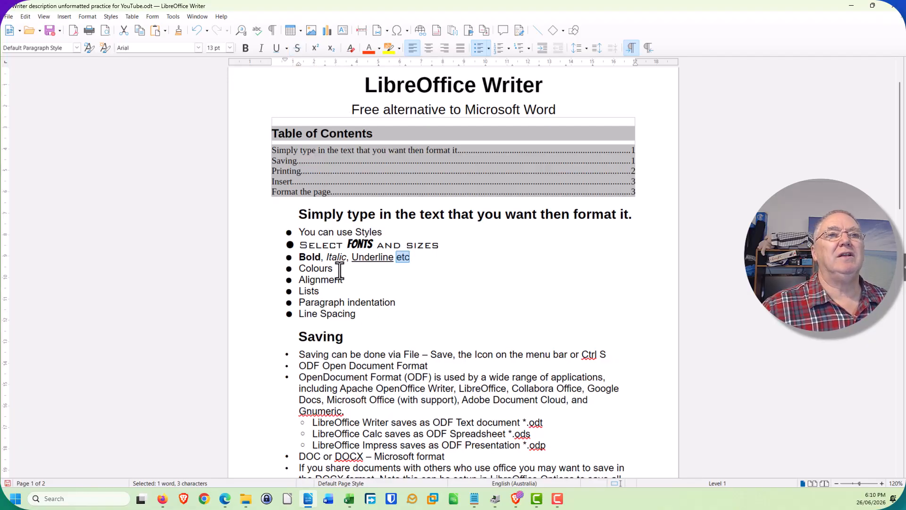
Colour the "Colours" bullet text red, and view the LibreOffice palette among the font colours without picking another colour.
left_click_drag(297, 267, 333, 268)
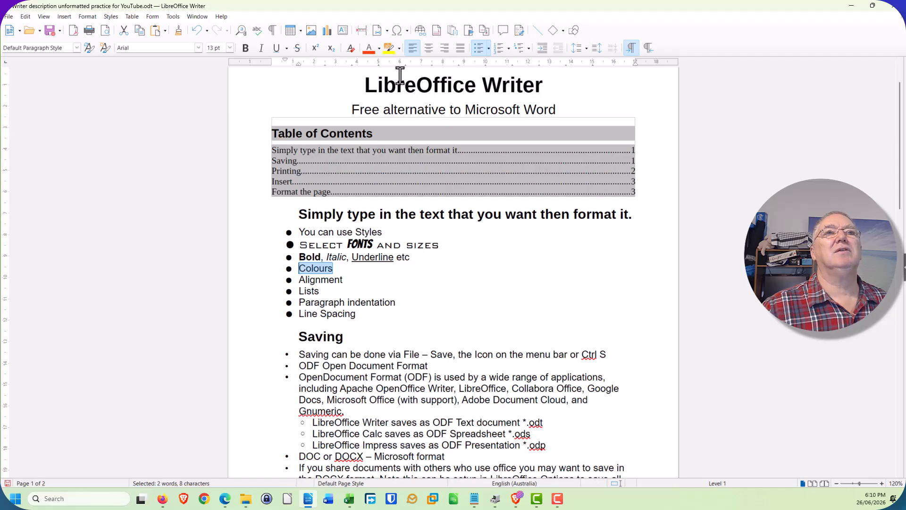
left_click(368, 46)
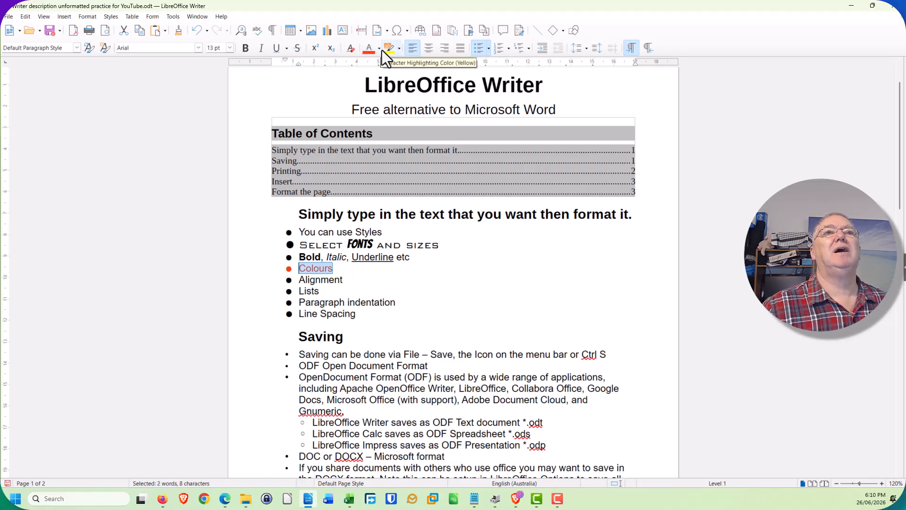
left_click(379, 49)
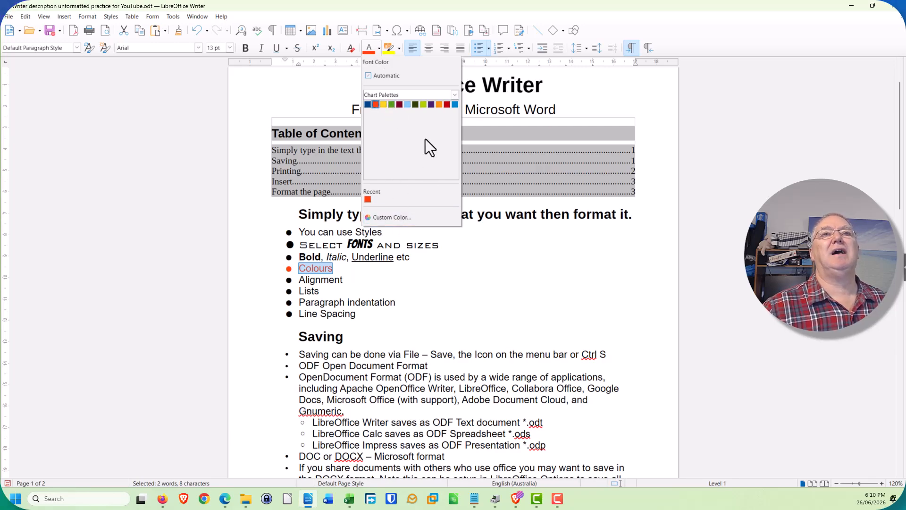
left_click(455, 94)
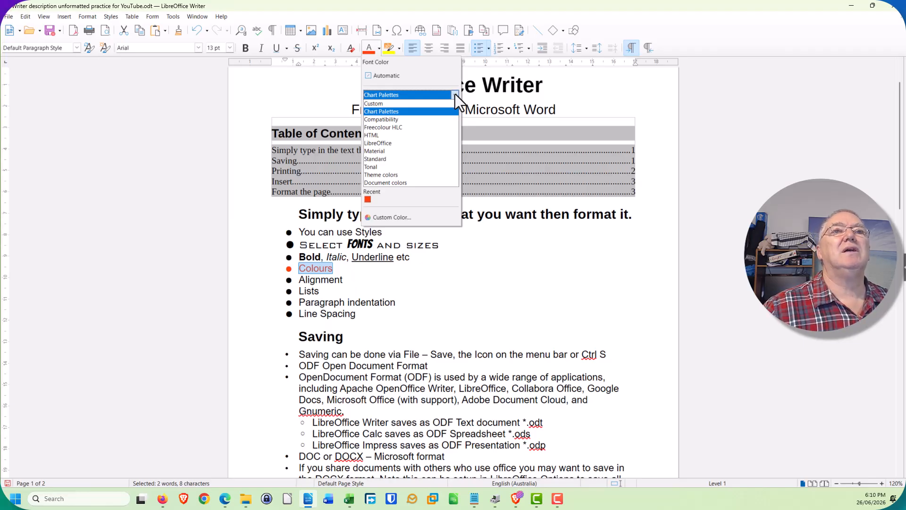
left_click(389, 143)
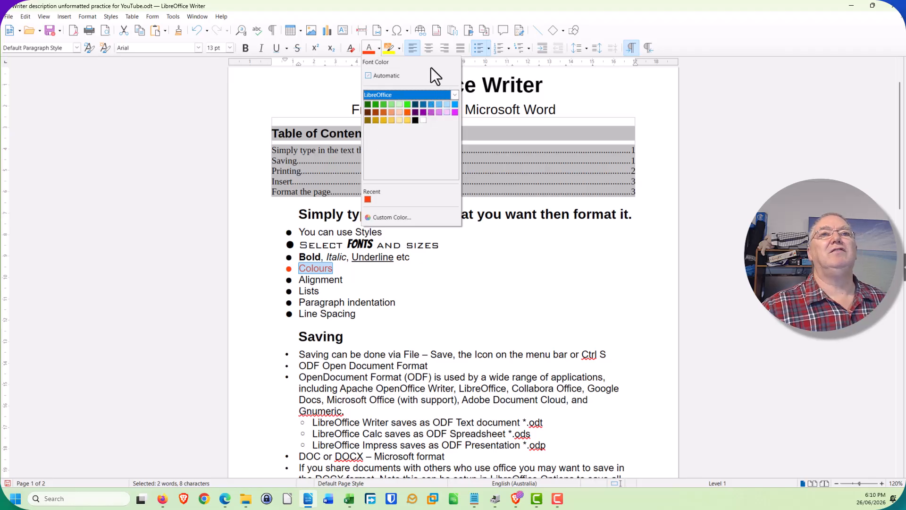
left_click(308, 90)
left_click(328, 285)
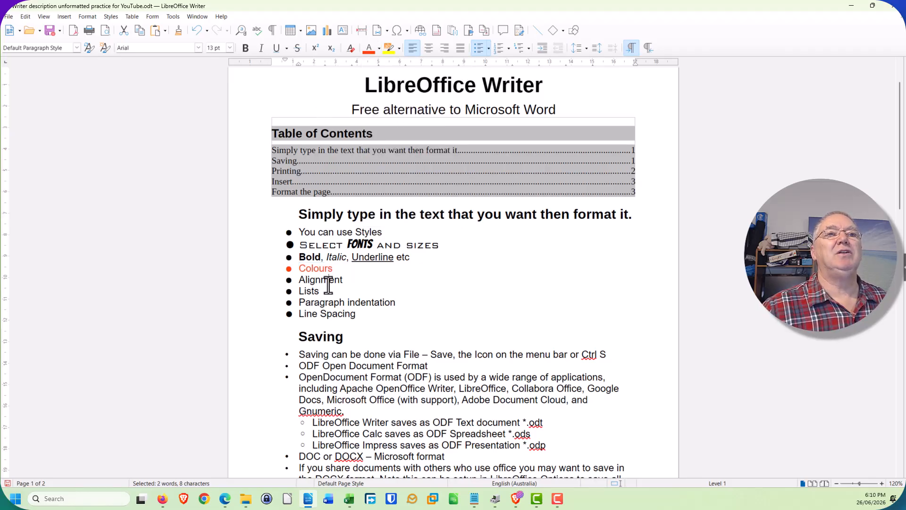
Try centre and right alignment on the "Alignment" bullet.
left_click_drag(343, 280, 298, 281)
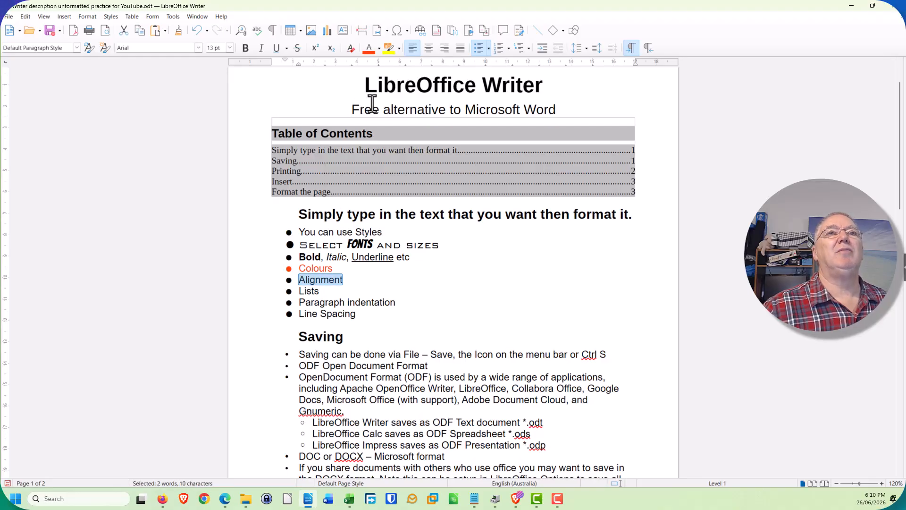
left_click(430, 47)
left_click(444, 47)
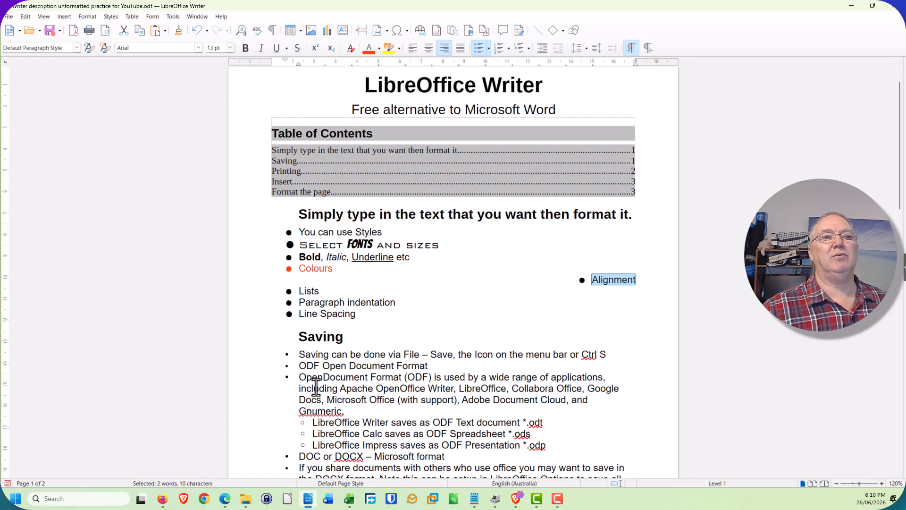
Justify the bullet paragraph beginning "OpenDocument Format (ODF)" under the Saving heading.
left_click(302, 378)
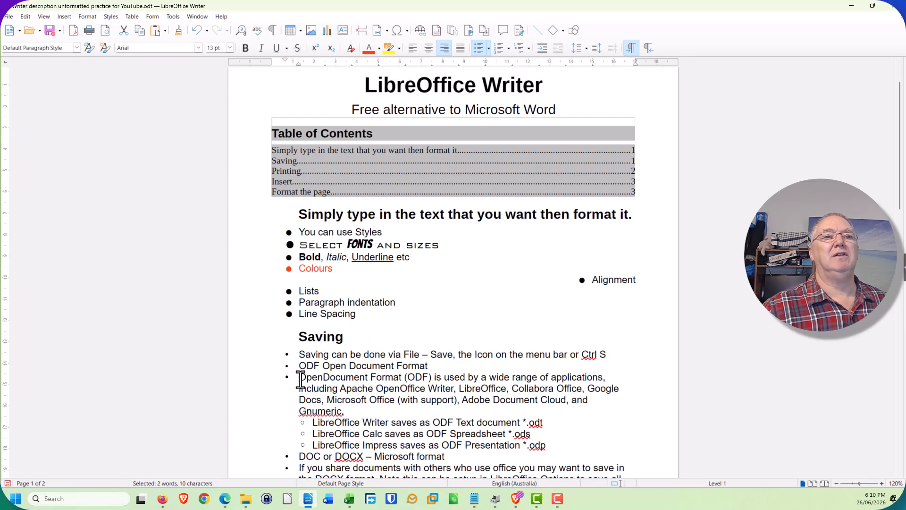
middle_click(305, 377)
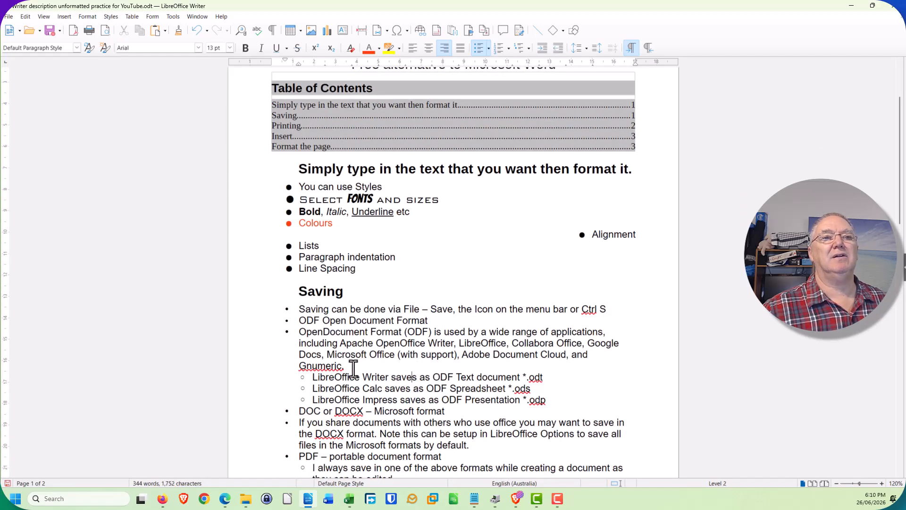
left_click_drag(350, 367, 298, 330)
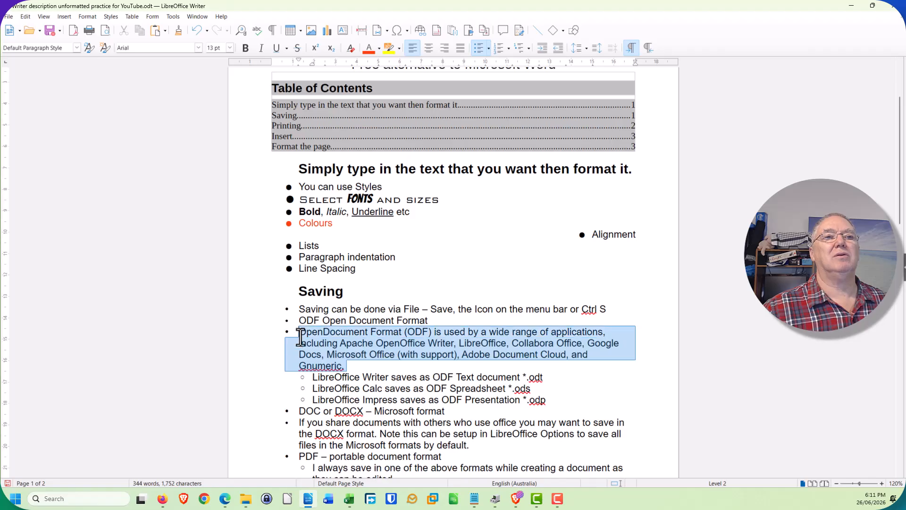
left_click(460, 48)
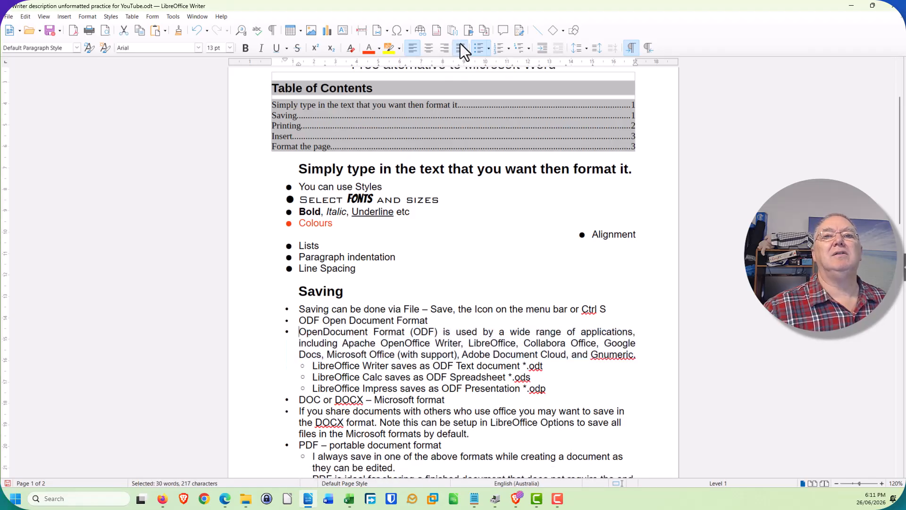
left_click(628, 377)
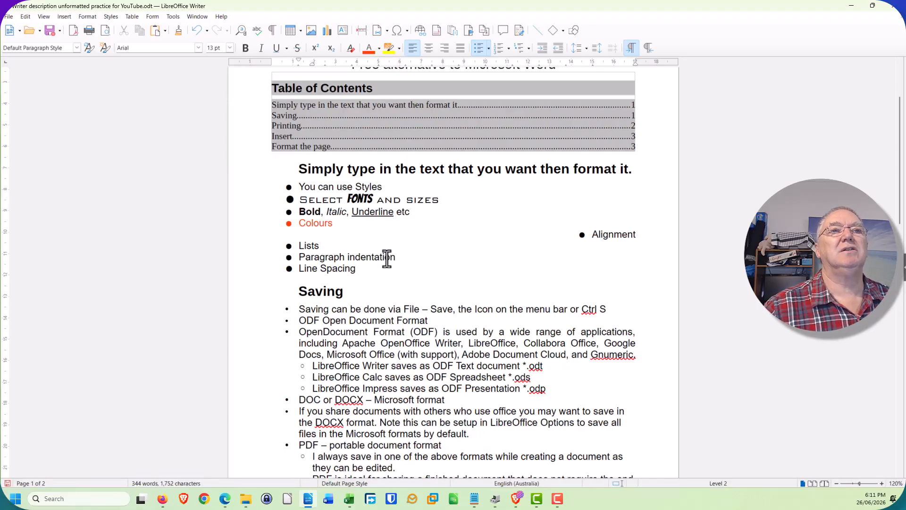
Set the "Alignment" bullet back to left alignment.
scroll(379, 245, "up", 1)
left_click(572, 252)
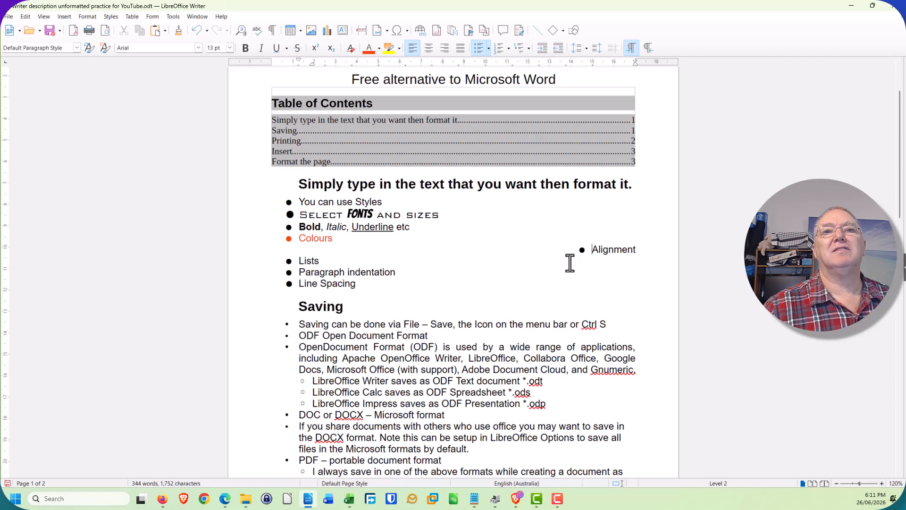
left_click(412, 48)
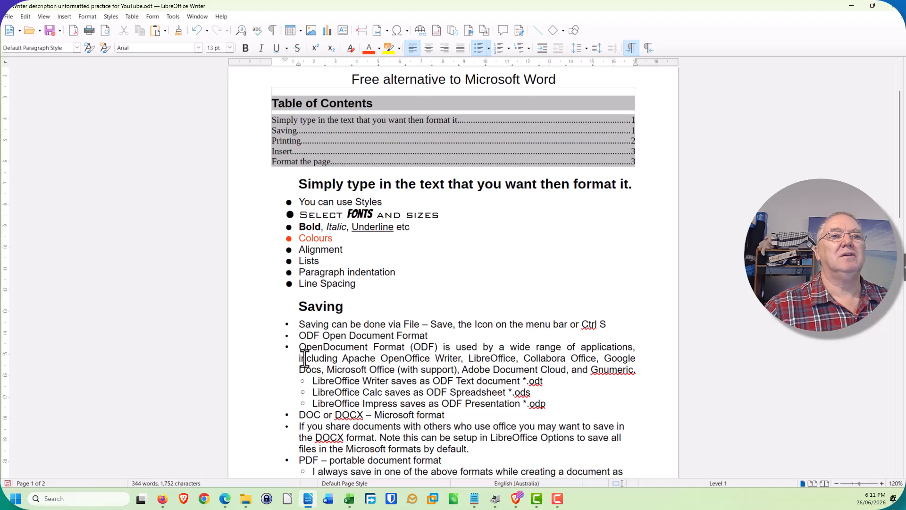
Try increasing the indent of the "OpenDocument Format (ODF)" paragraph to level 5, and decrease it back to level 1.
left_click(322, 386)
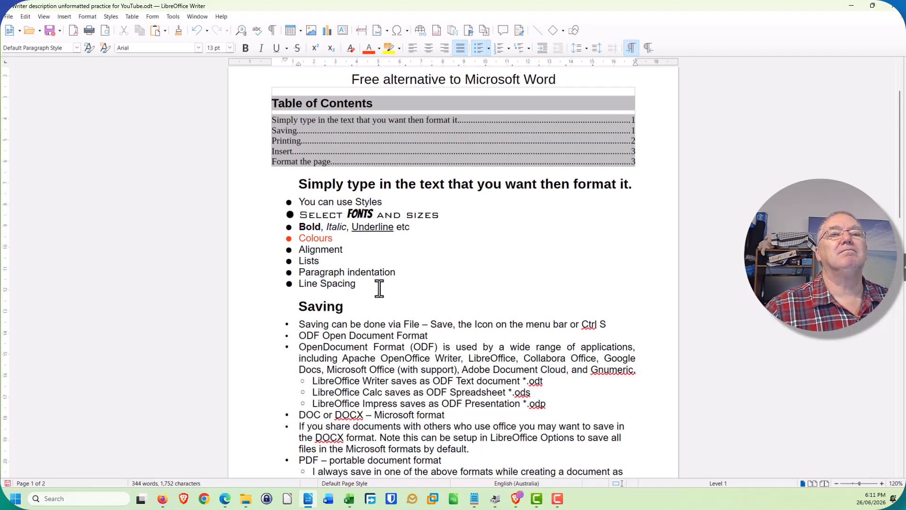
left_click(545, 45)
left_click(545, 45)
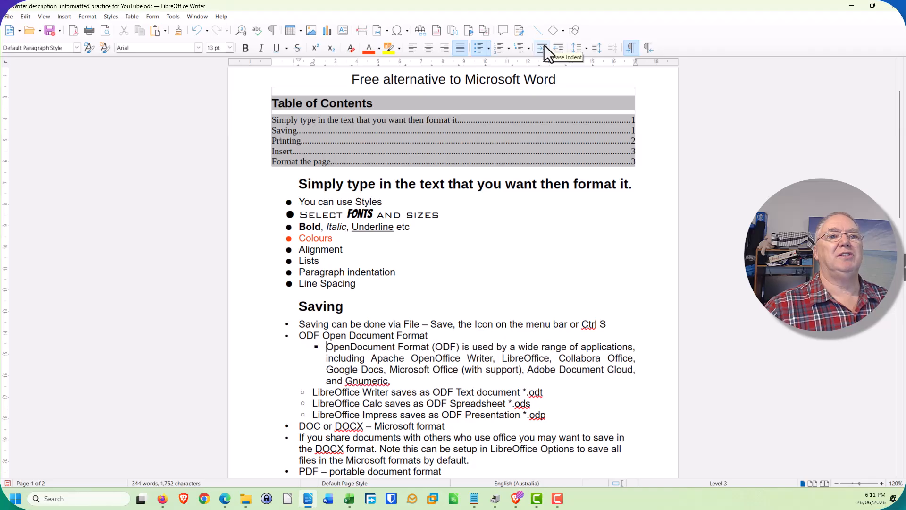
left_click(545, 45)
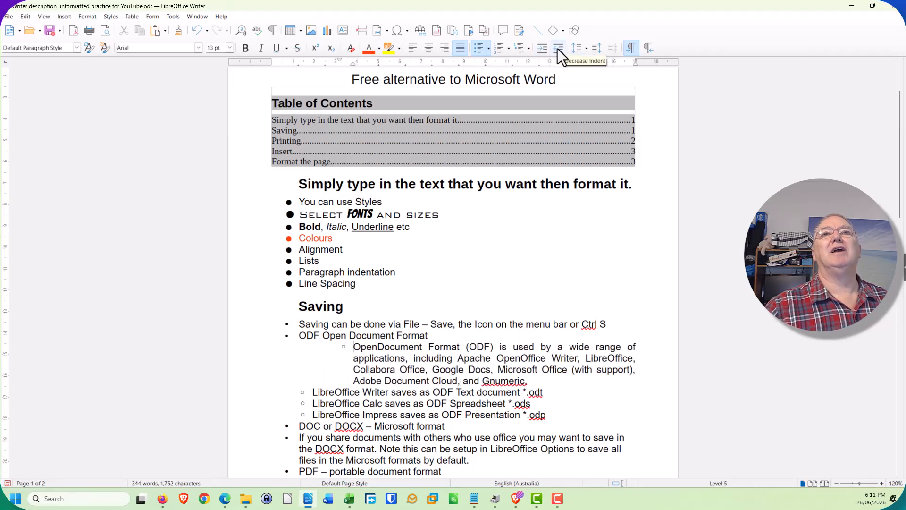
left_click(557, 48)
left_click(557, 48)
left_click(558, 48)
left_click(557, 47)
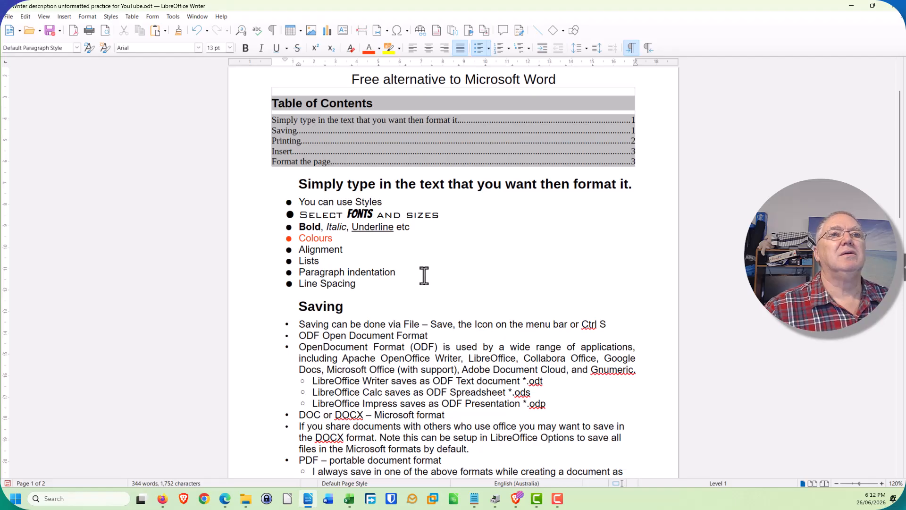
scroll(423, 369, "down", 1)
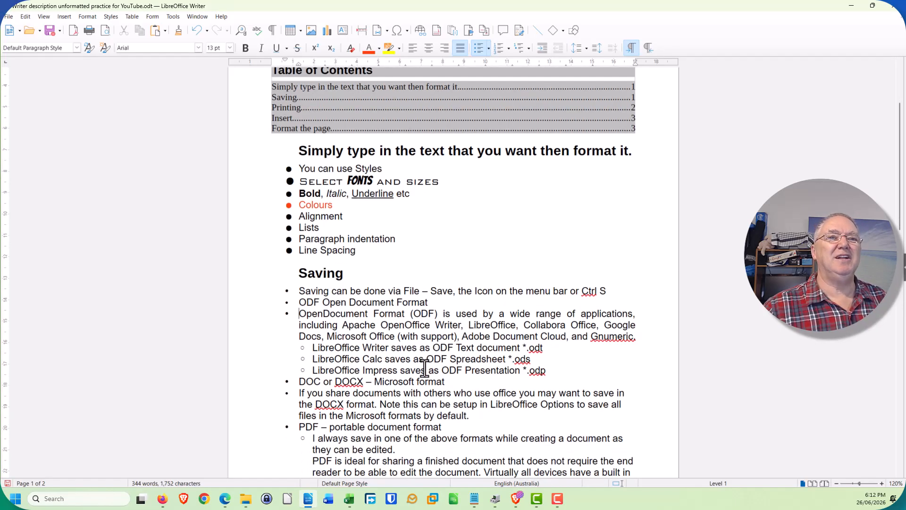
scroll(424, 367, "up", 3)
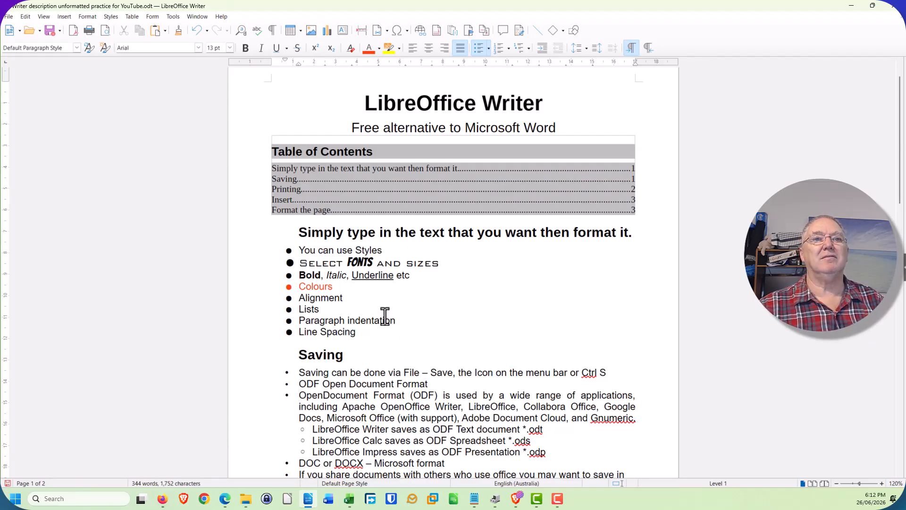
left_click_drag(260, 249, 536, 465)
scroll(537, 465, "down", 10)
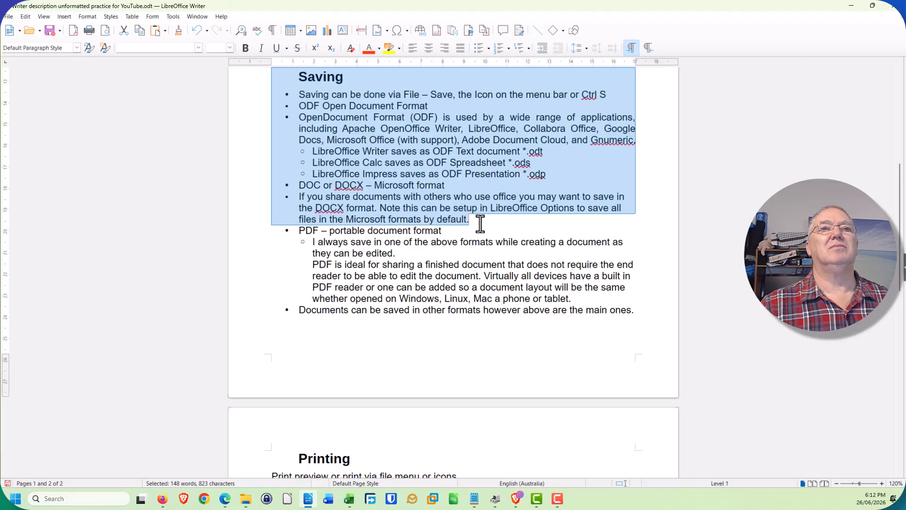
left_click(480, 227)
Select the text from "You can use Styles" through "Headers and Footers", try single line spacing, and set it to 1.15.
scroll(519, 359, "down", 7)
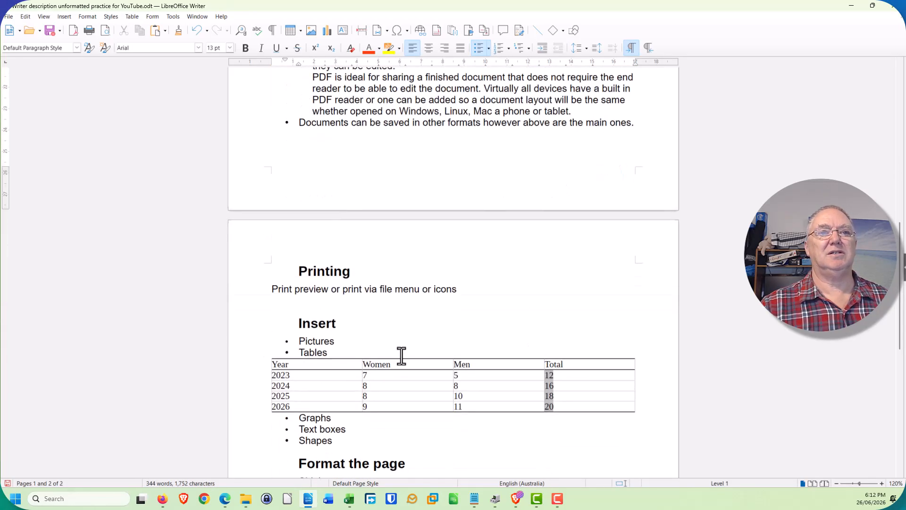
scroll(425, 371, "down", 4)
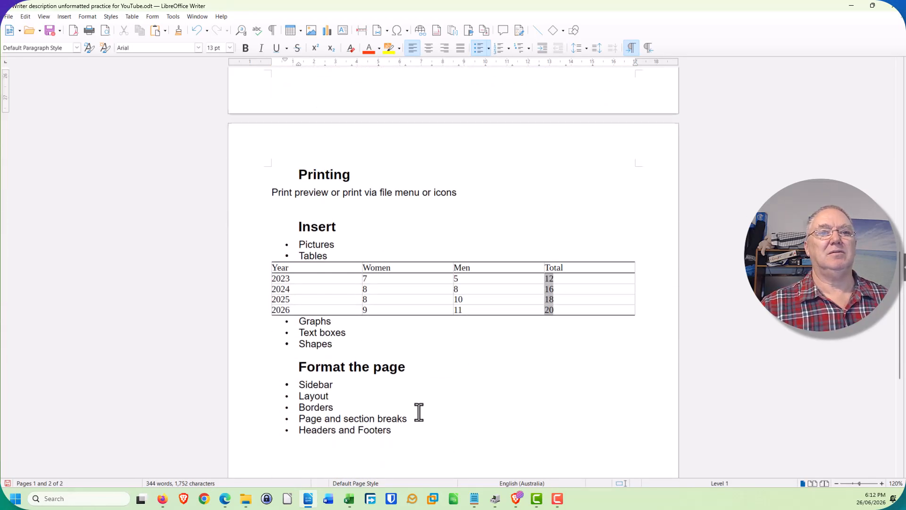
left_click(404, 440)
left_click_drag(404, 439, 281, 130)
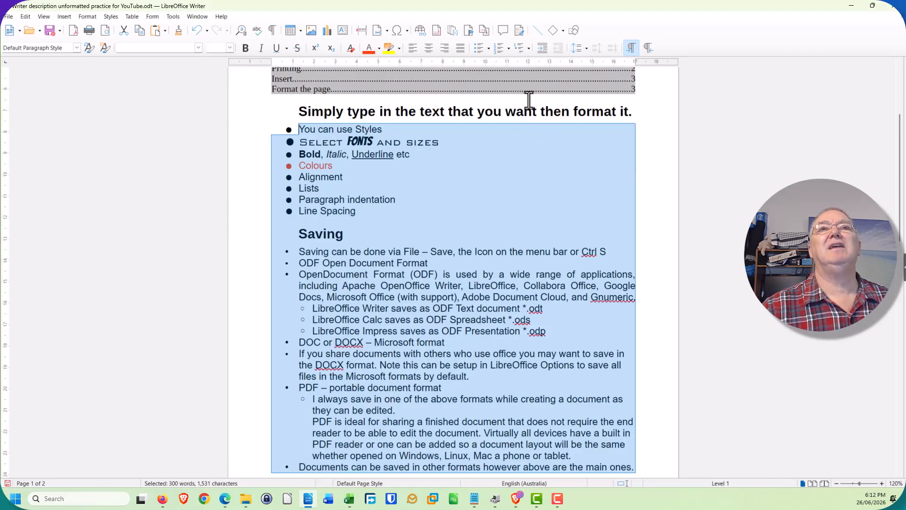
left_click(577, 48)
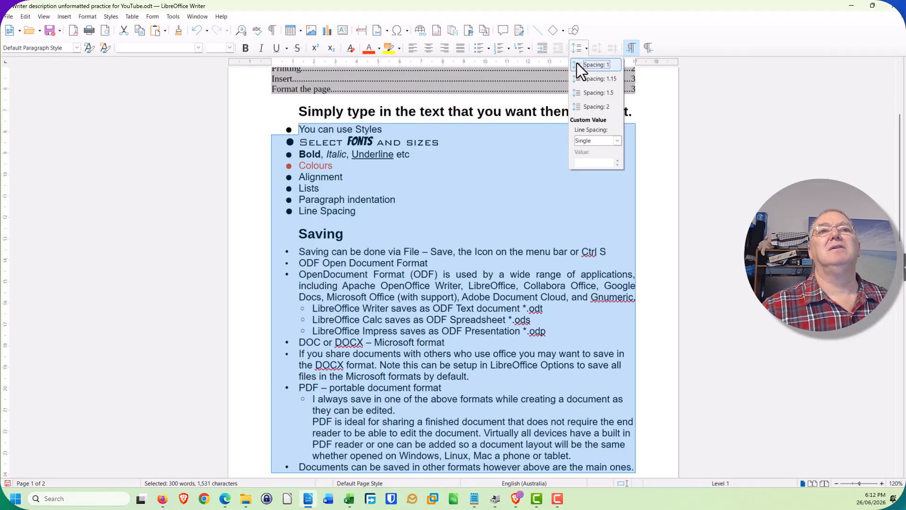
left_click(576, 63)
left_click(583, 52)
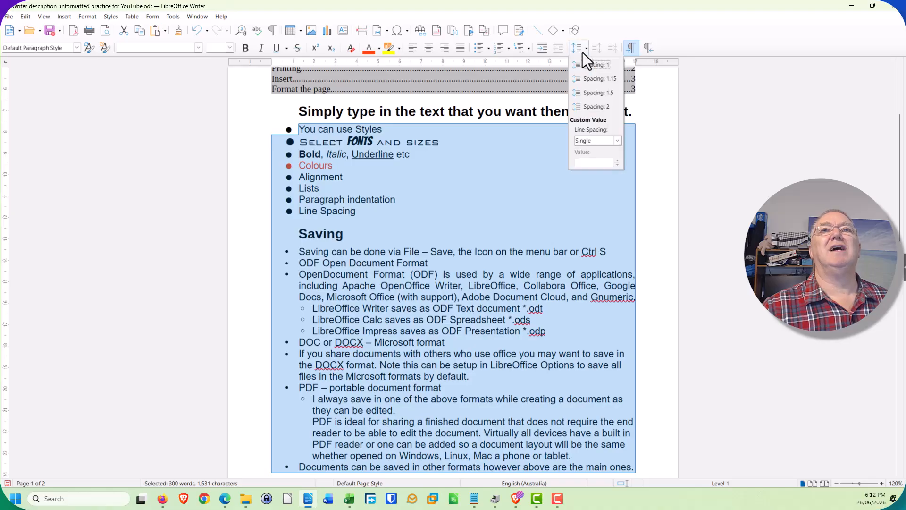
left_click(582, 78)
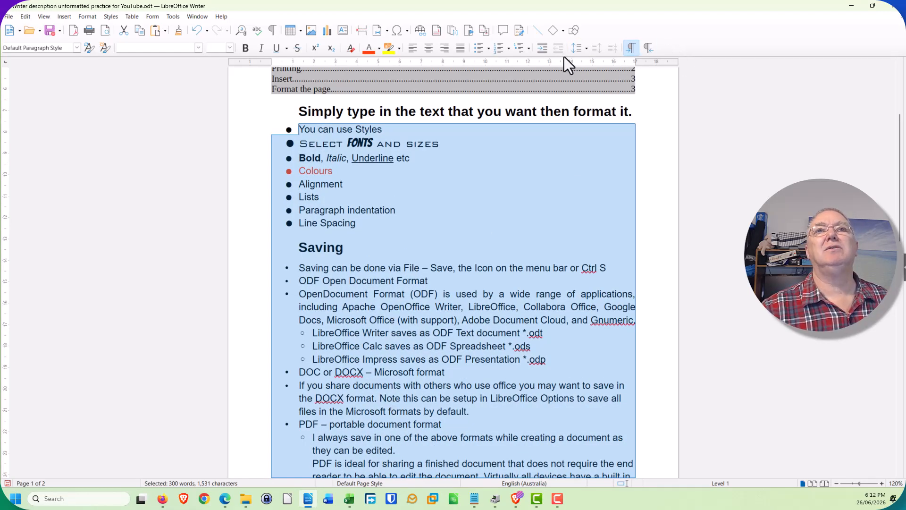
Try 1.5 line spacing on the selected text and review its effect across the pages.
left_click(577, 49)
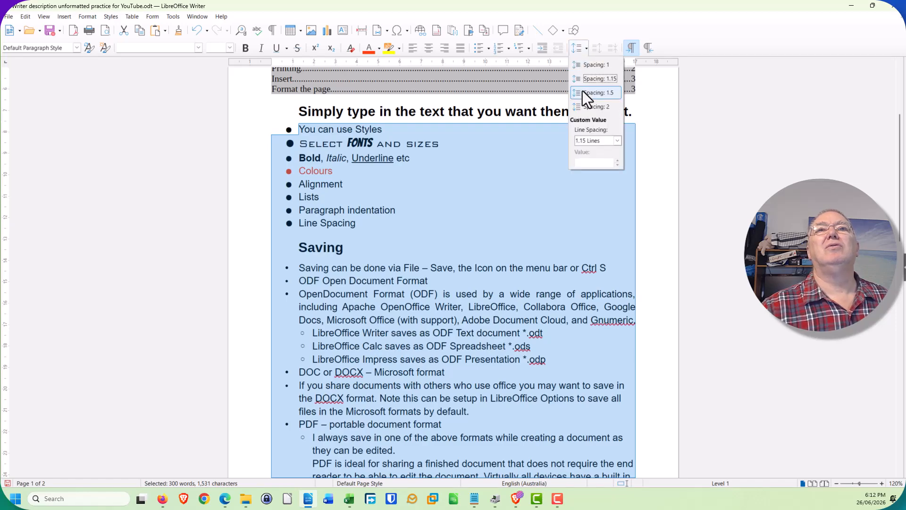
left_click(583, 92)
scroll(431, 366, "down", 3)
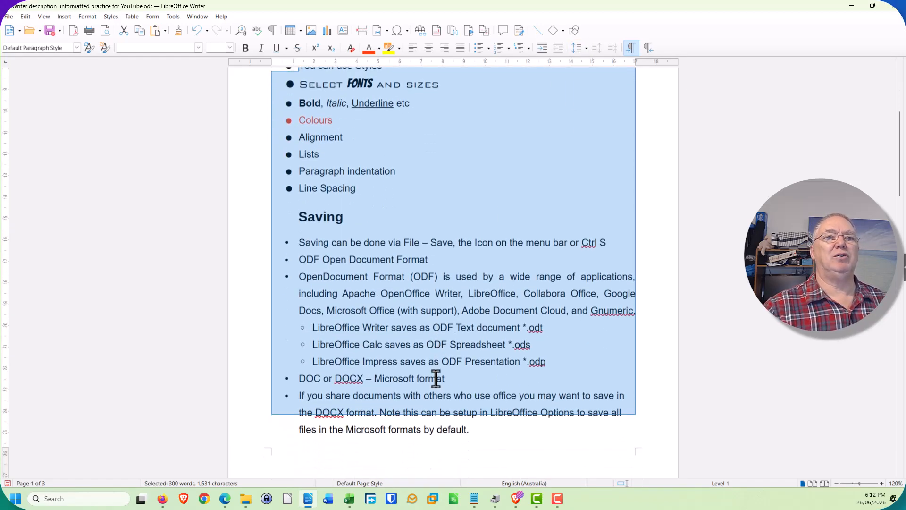
scroll(500, 397, "down", 7)
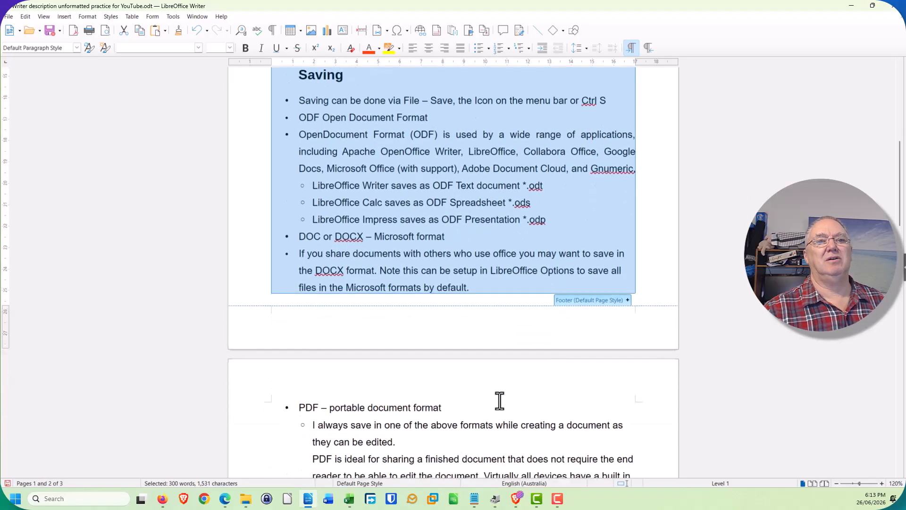
scroll(495, 410, "down", 1)
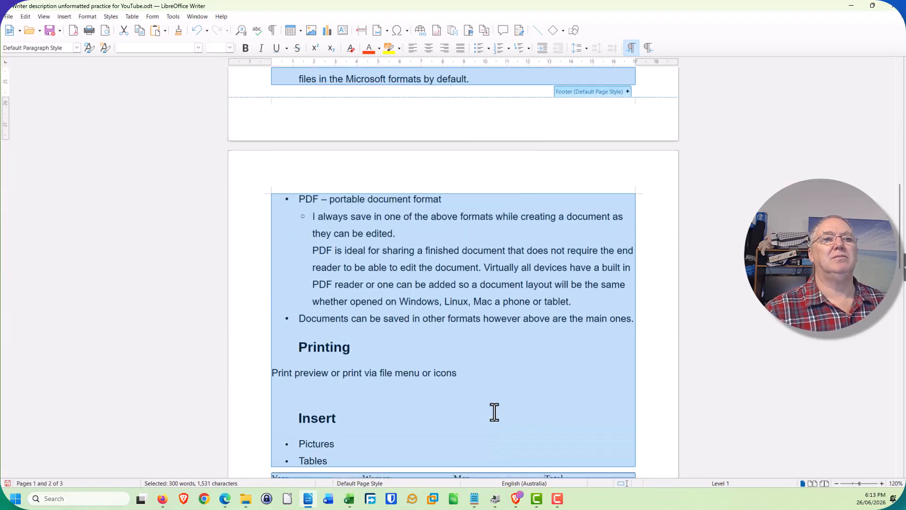
scroll(426, 335, "up", 2)
scroll(426, 336, "up", 7)
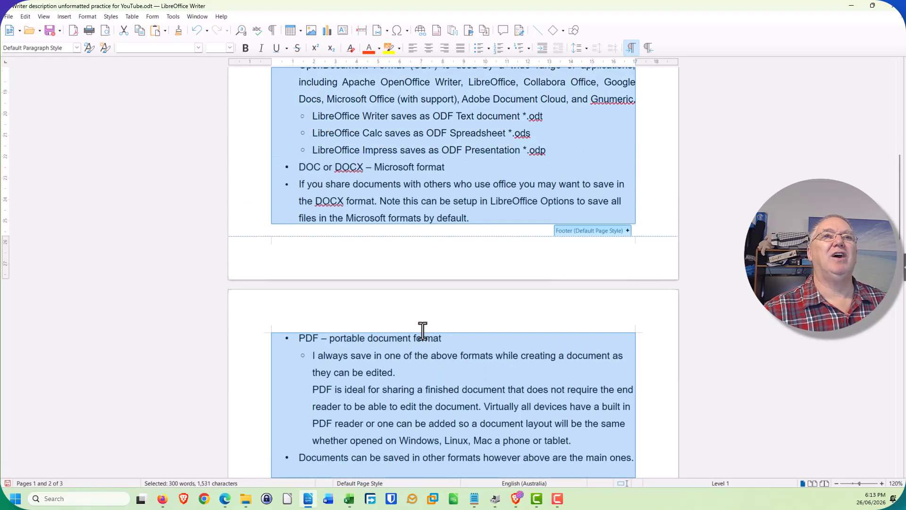
scroll(422, 329, "up", 3)
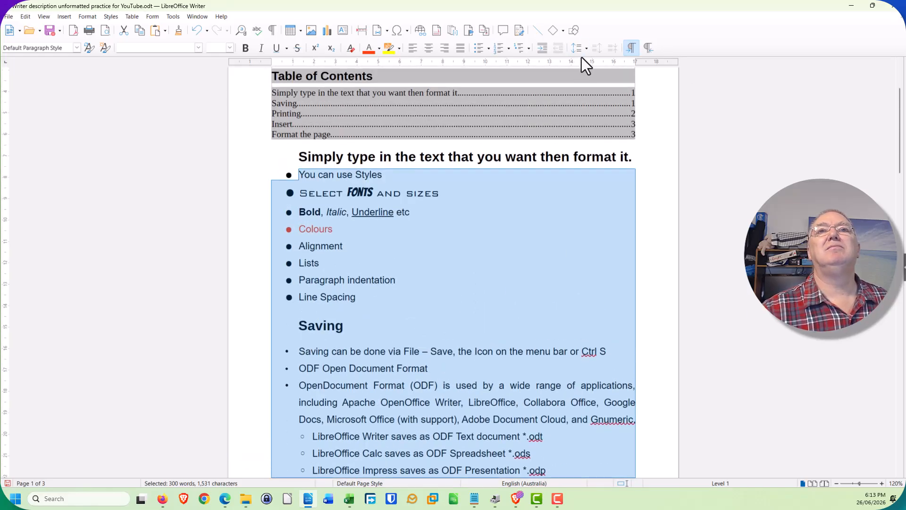
Try a custom "At least" line spacing with a value of 1.25 on the selected text.
left_click(580, 47)
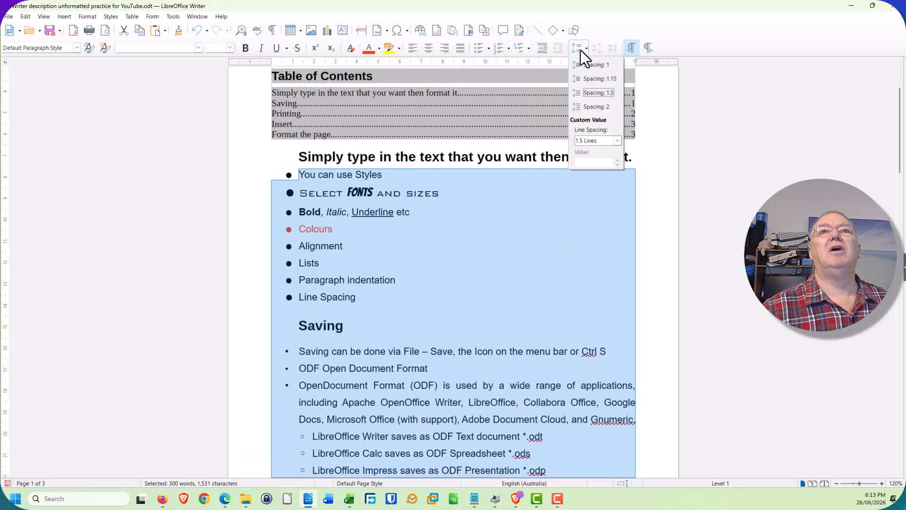
left_click(600, 141)
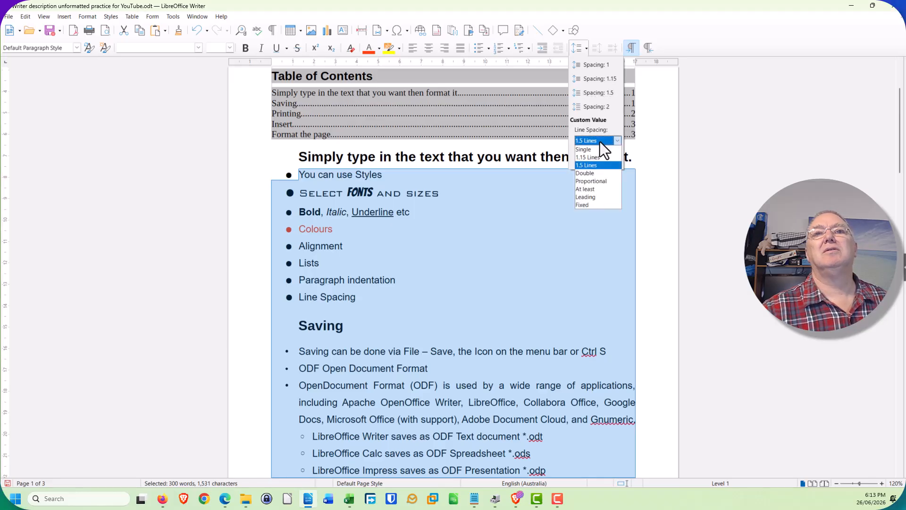
left_click(588, 190)
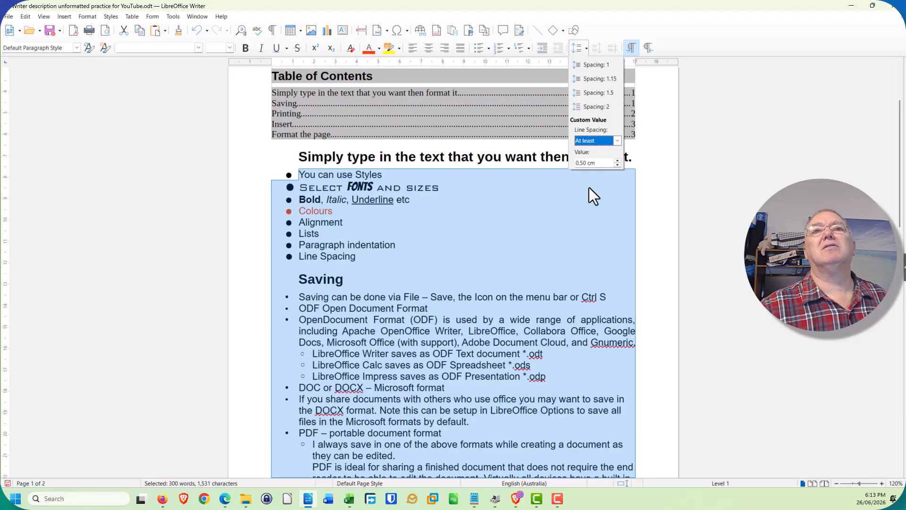
key("Tab")
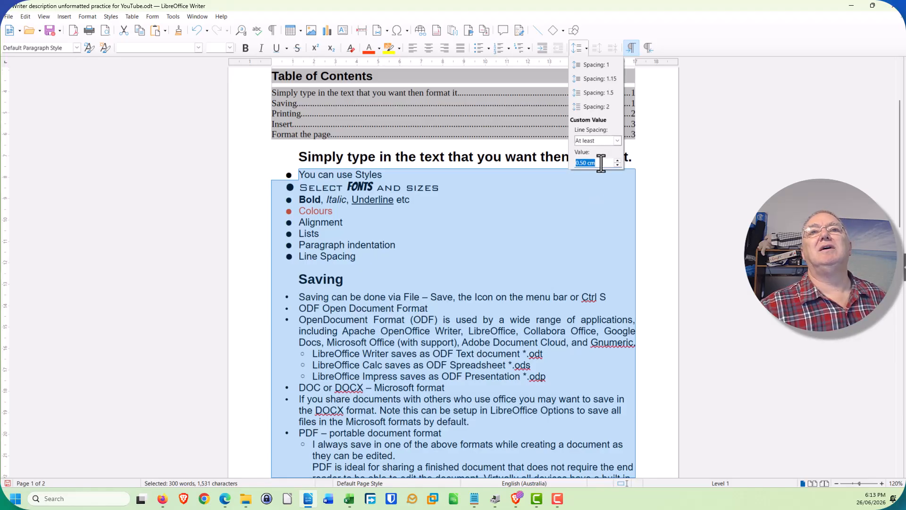
type("1")
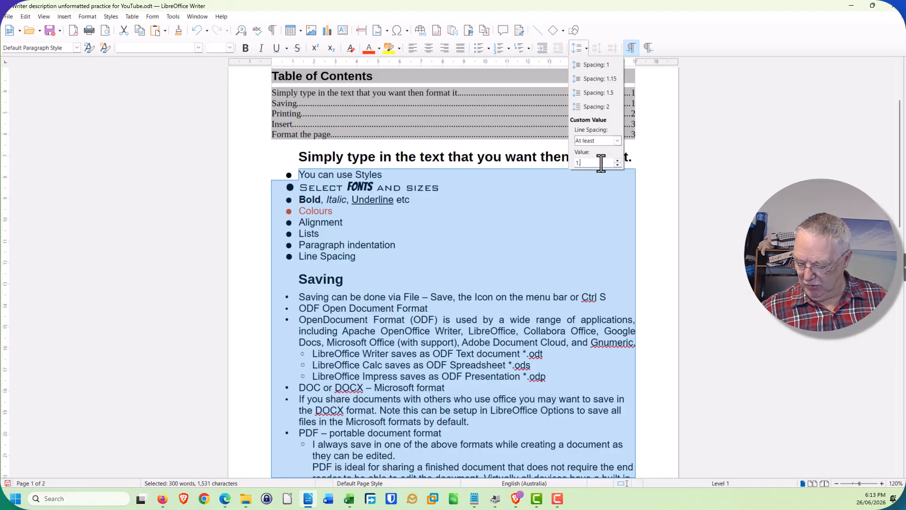
type(".25")
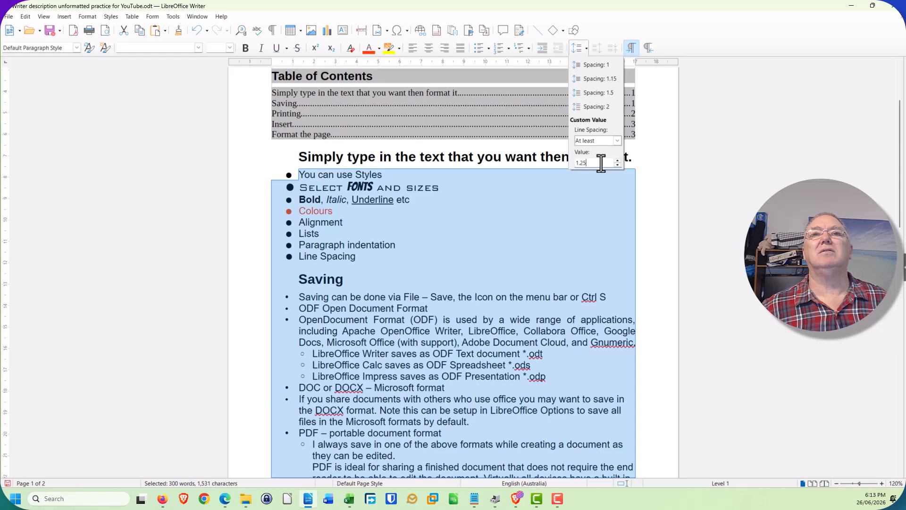
key("Return")
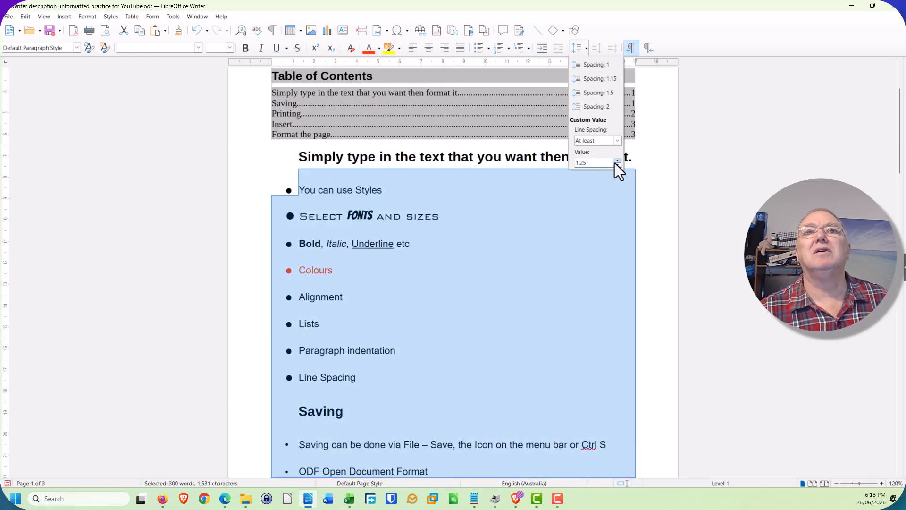
Change the selected text's custom line spacing to 1.15 Lines and deselect the text.
left_click(617, 140)
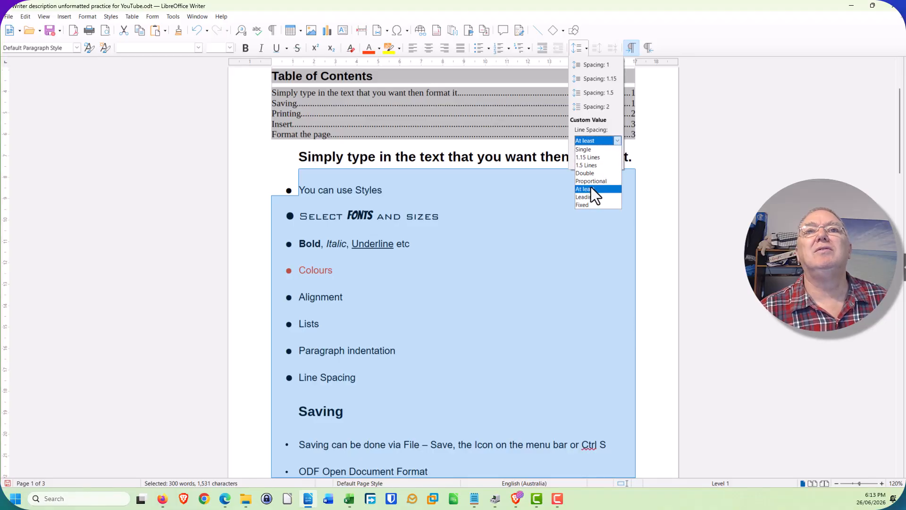
left_click(594, 158)
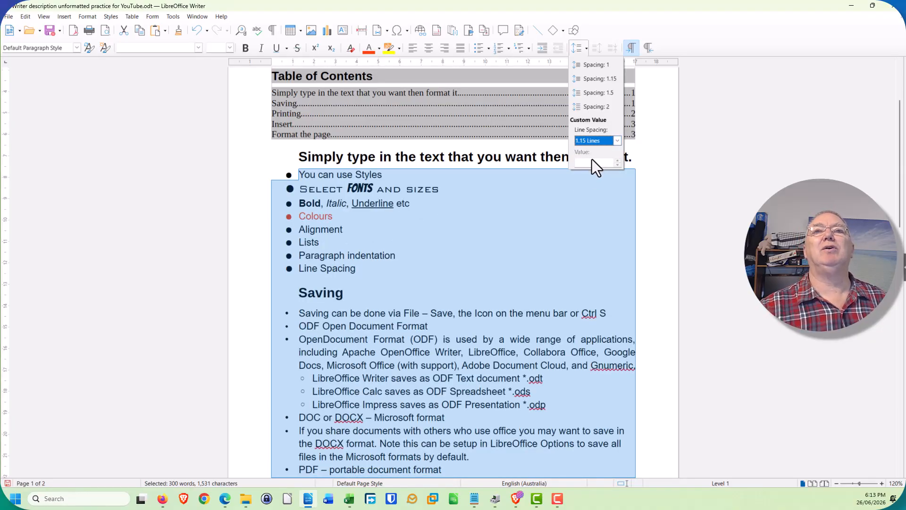
left_click(210, 250)
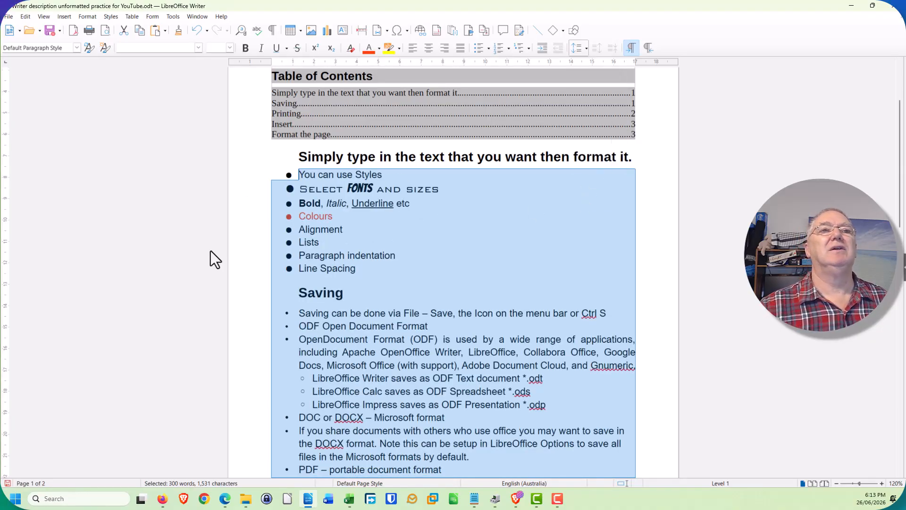
left_click(242, 249)
Review the line spacing through the document from the bullet list to the "Format the page" section.
scroll(381, 302, "down", 1)
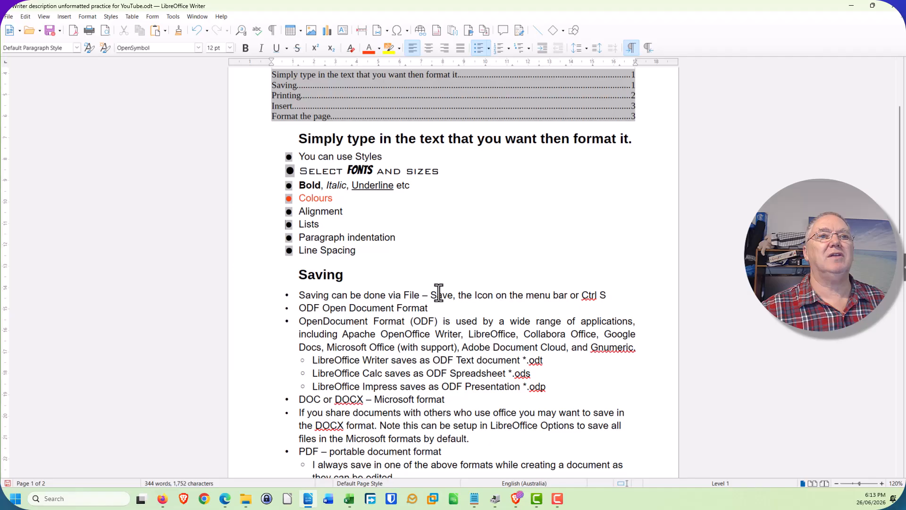
left_click(501, 270)
scroll(425, 273, "down", 8)
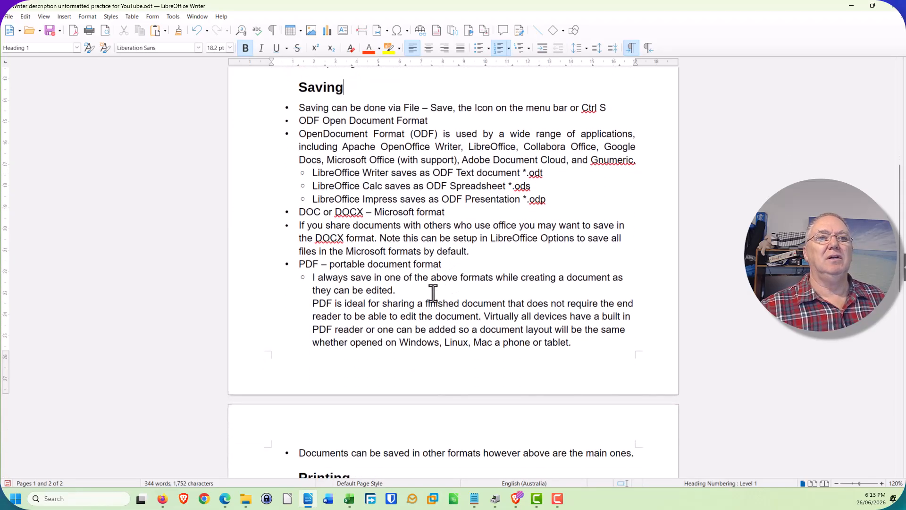
scroll(433, 293, "down", 5)
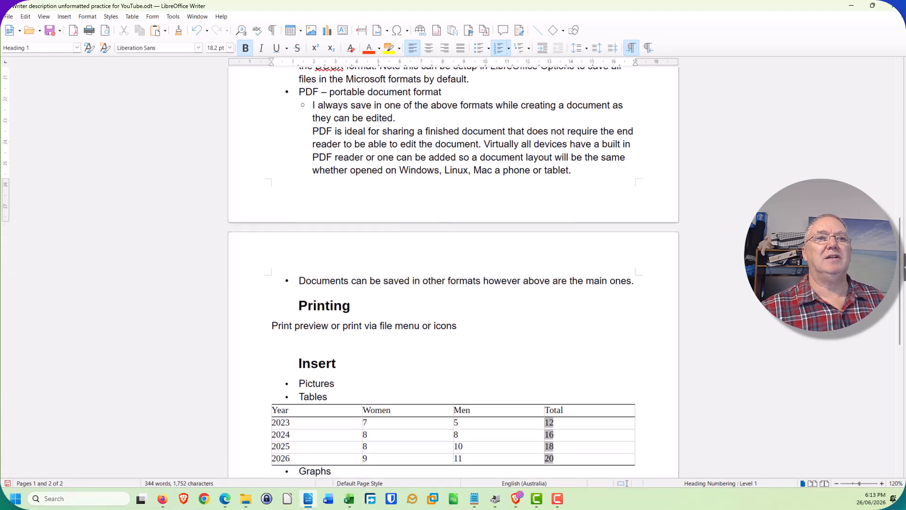
scroll(579, 279, "down", 5)
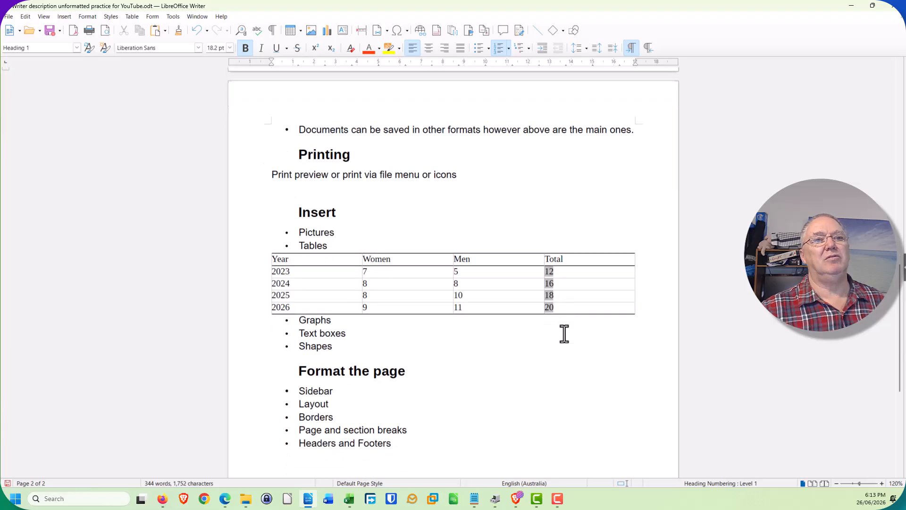
scroll(467, 290, "up", 12)
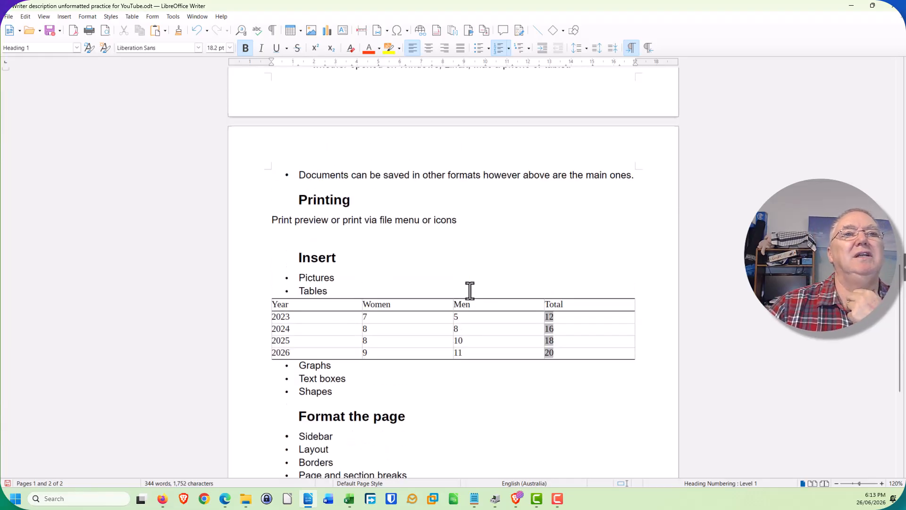
scroll(449, 283, "up", 4)
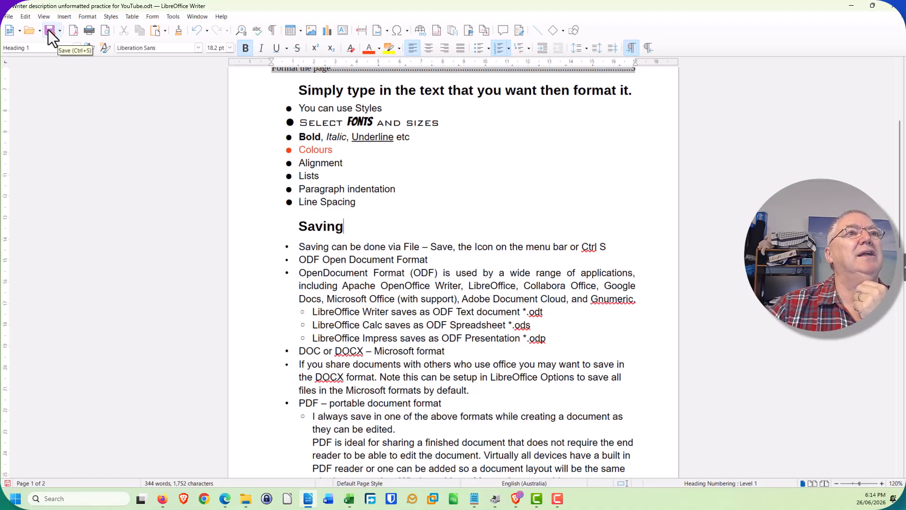
Save the document as a new file named "Writer description formatted practice for YouTube.odt" in the Writer folder.
left_click(8, 16)
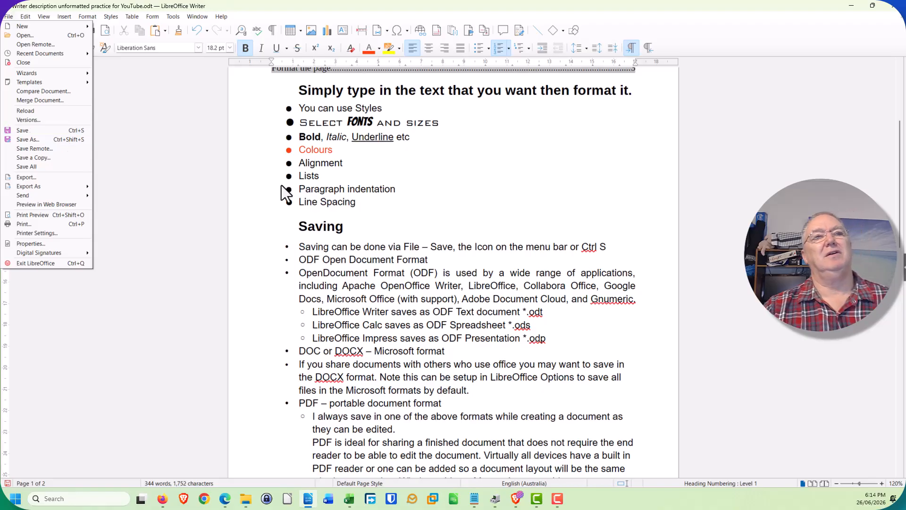
left_click(445, 229)
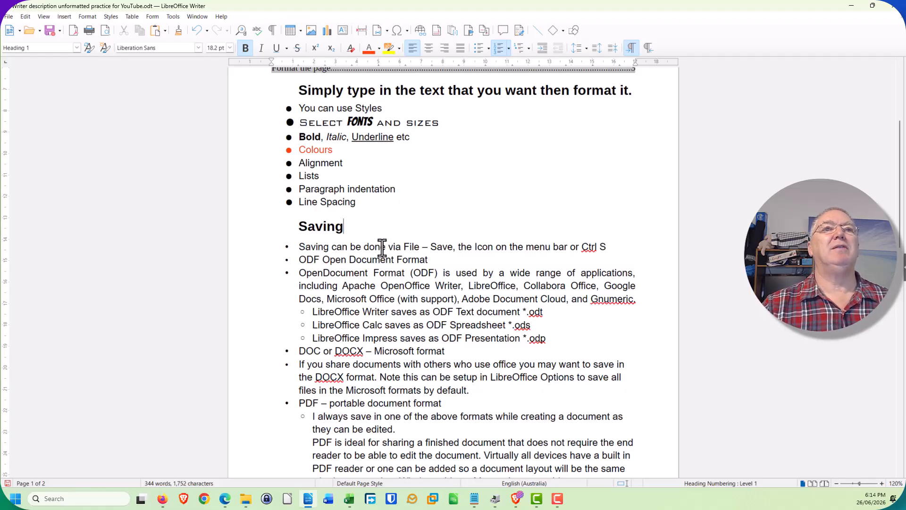
left_click(8, 17)
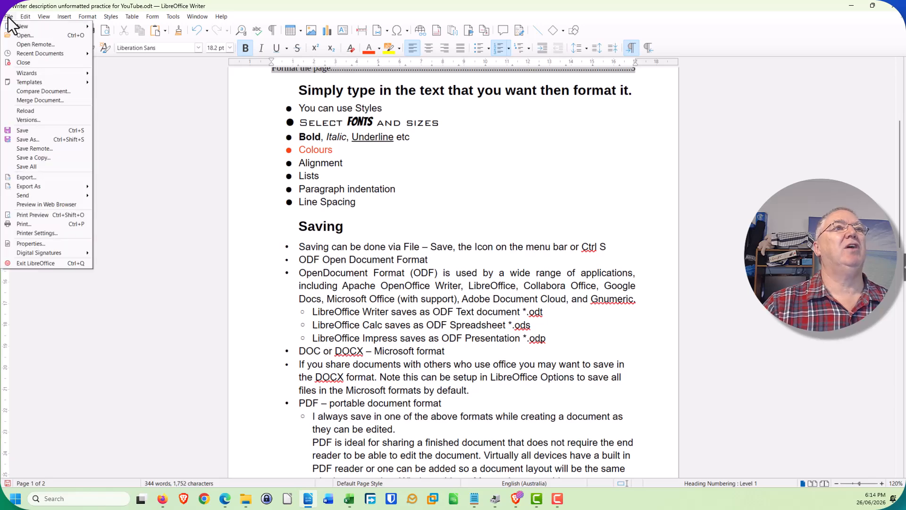
left_click(38, 141)
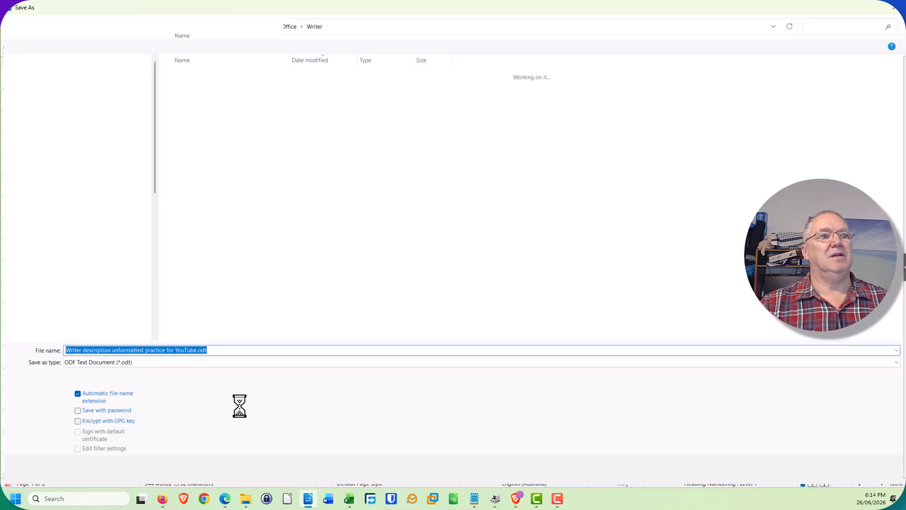
left_click(192, 350)
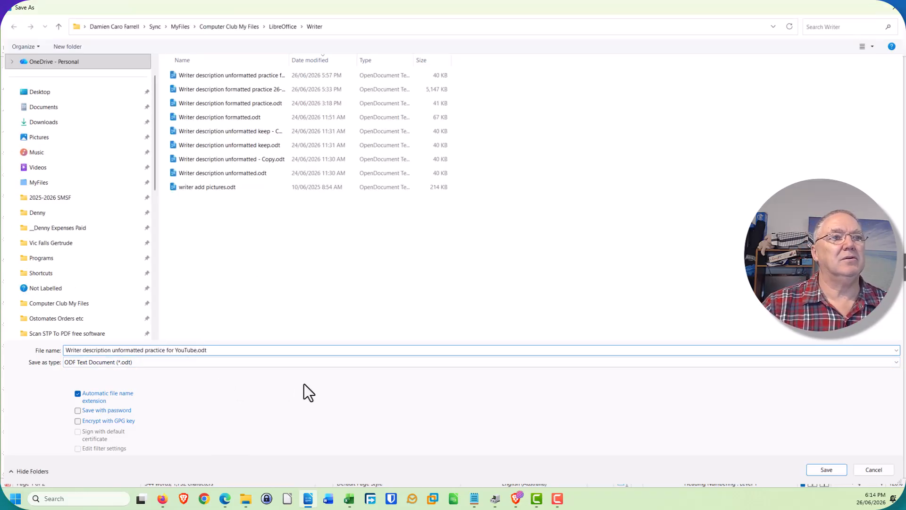
left_click(118, 350)
key("BackSpace")
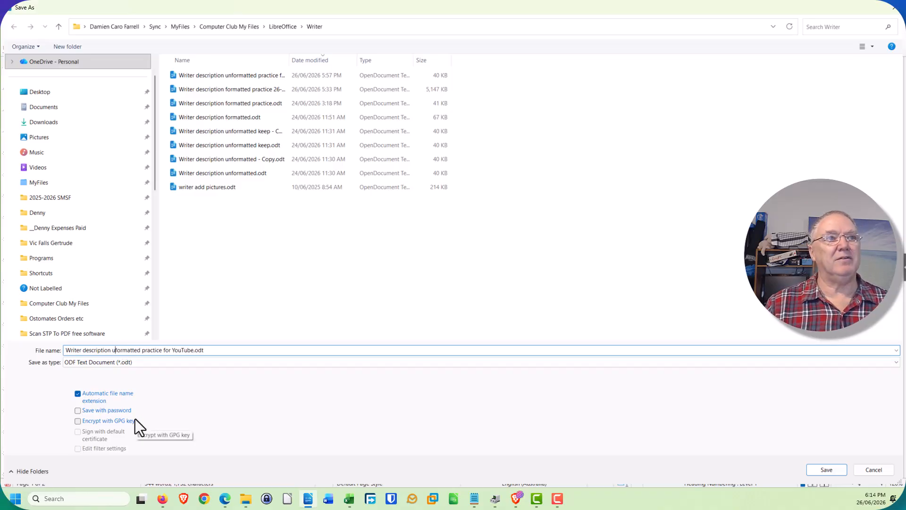
key("BackSpace")
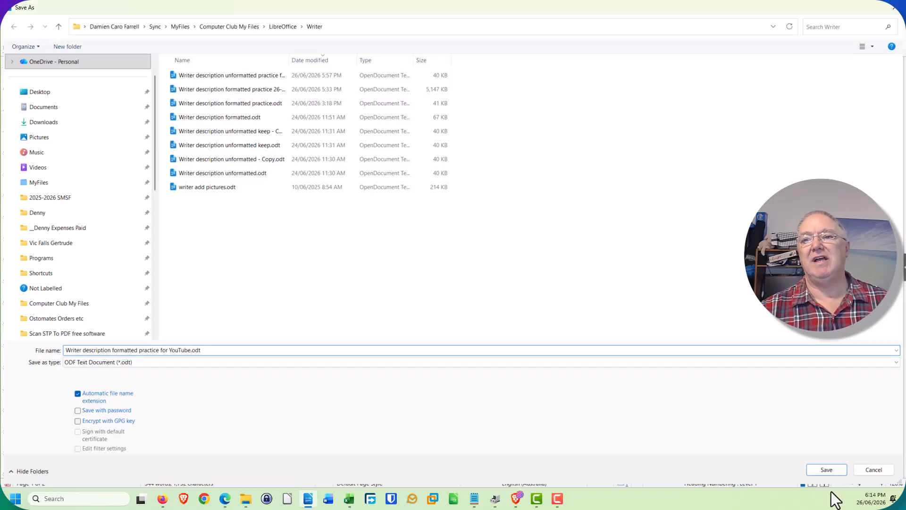
left_click(831, 469)
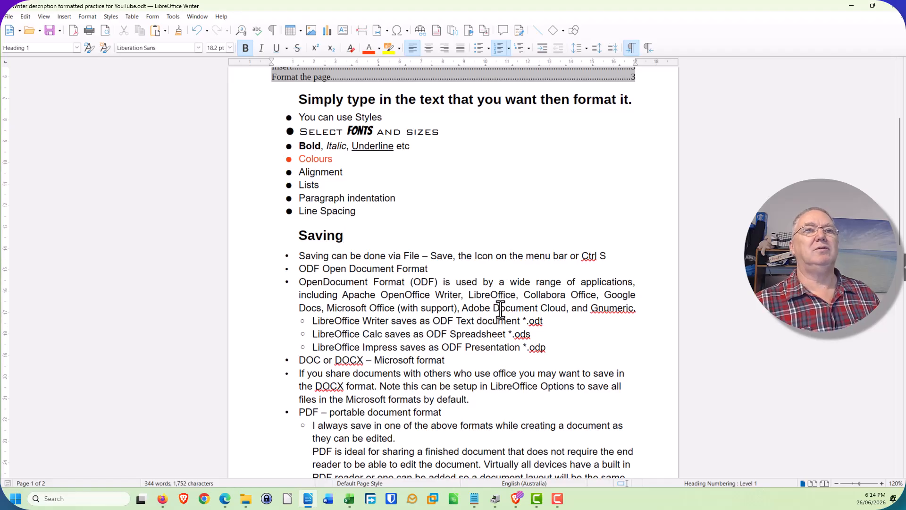
Delete and retype the final letter of the "ODF Open Document Format" bullet in the Saving section.
scroll(497, 307, "up", 5)
scroll(486, 309, "down", 5)
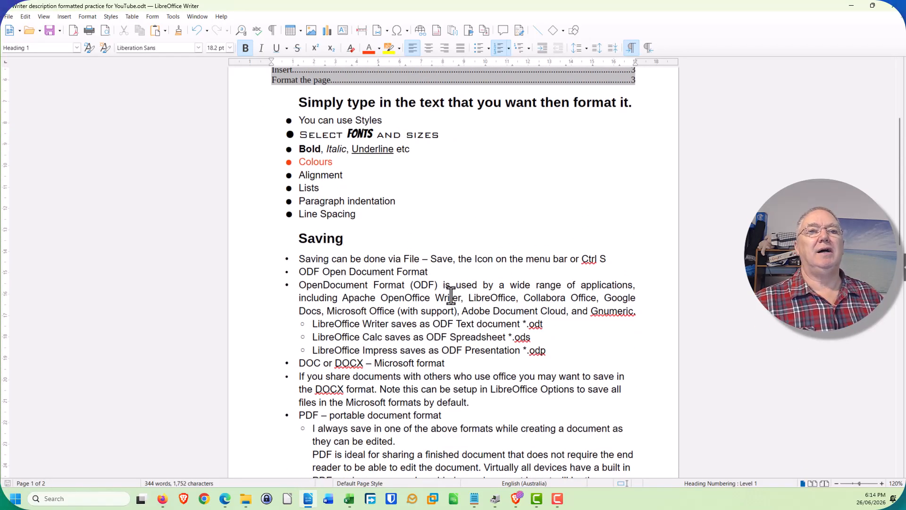
left_click(454, 283)
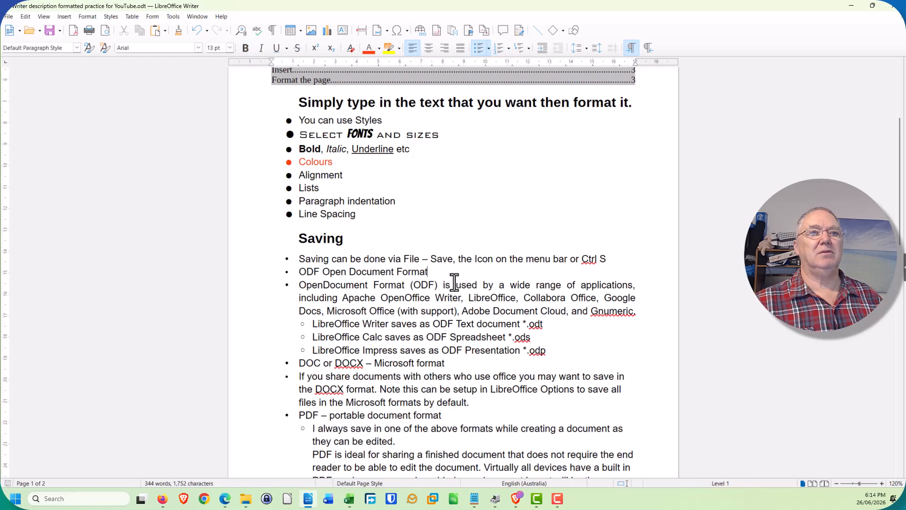
key("BackSpace")
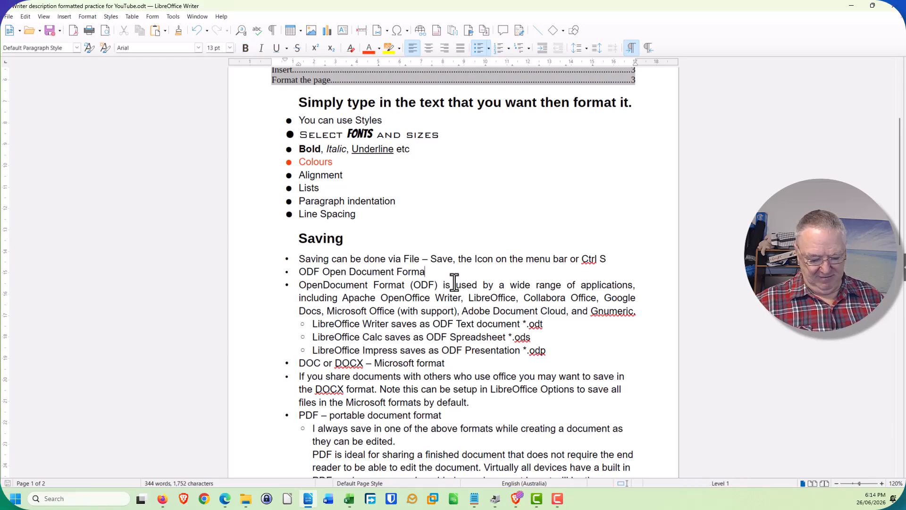
type("t")
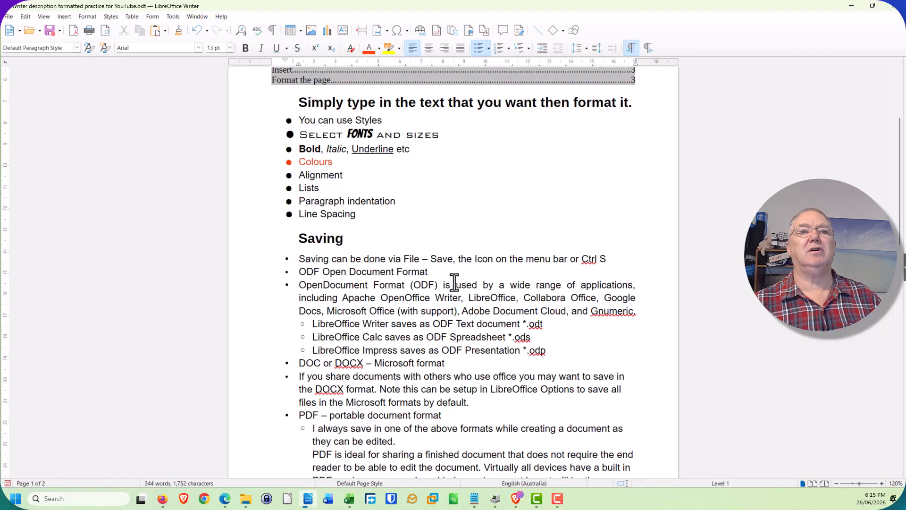
scroll(491, 298, "down", 3)
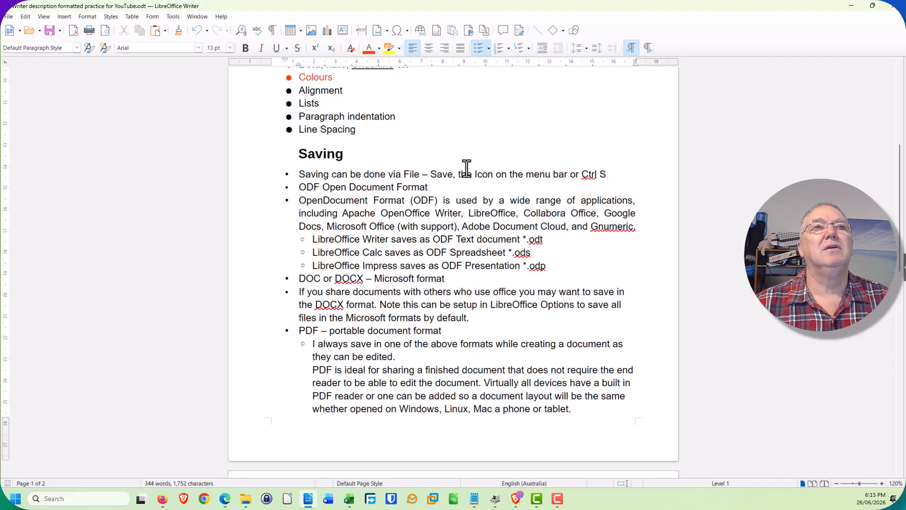
Insert tabs before "saves as" and before "ODF Text document" in the LibreOffice Writer sub-bullet.
left_click(441, 187)
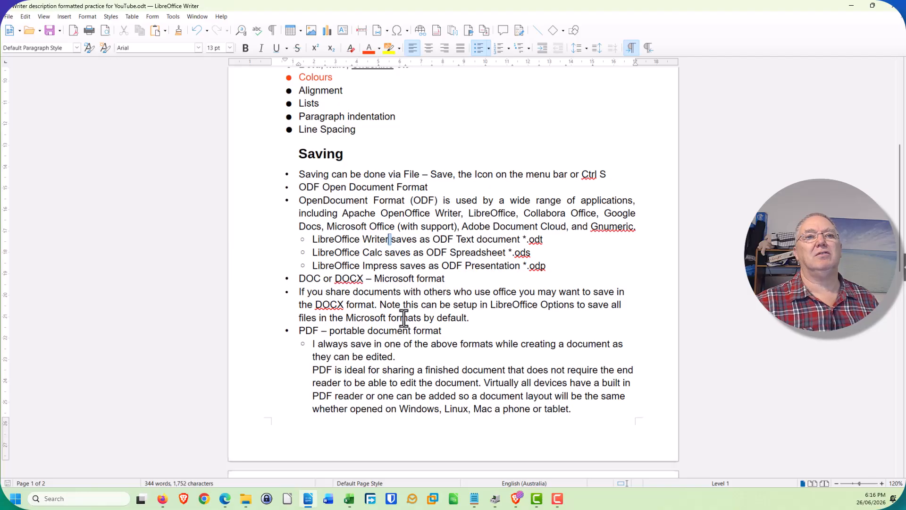
left_click_drag(389, 239, 395, 241)
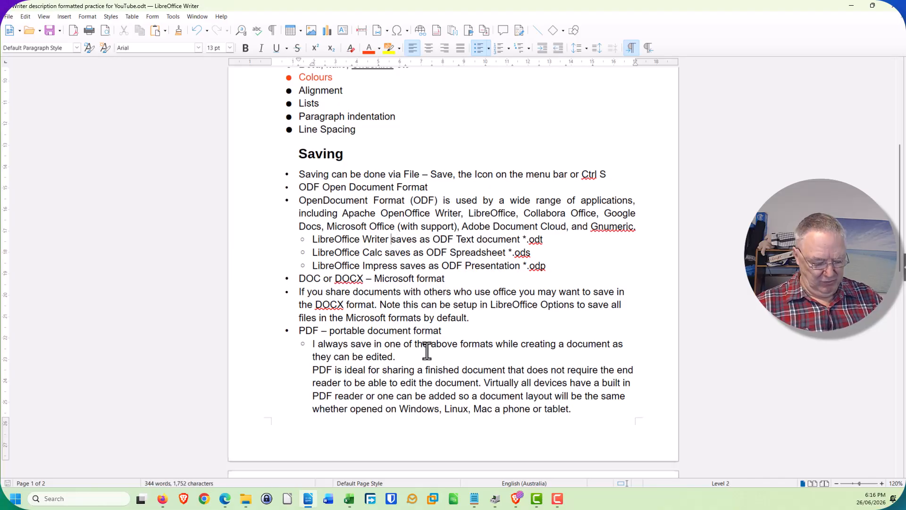
key("Tab")
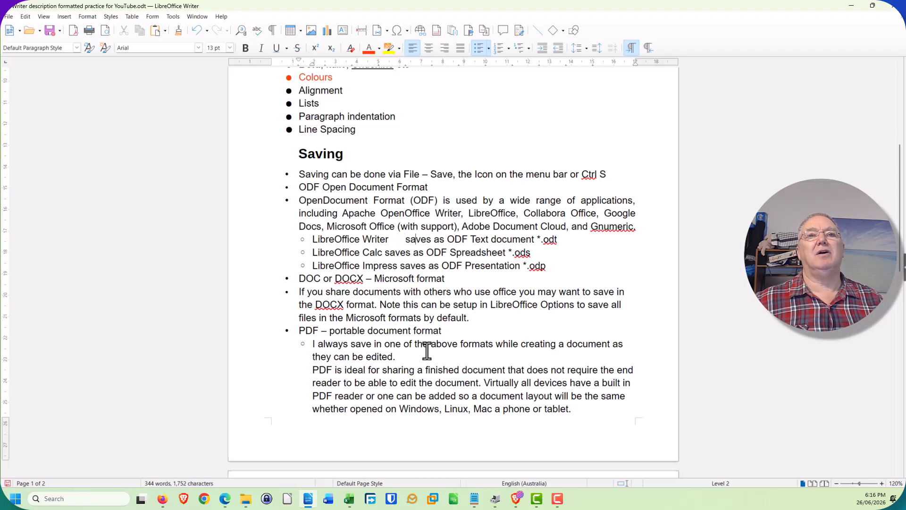
key("Right")
key("Right")
key("Right")
key("Right")
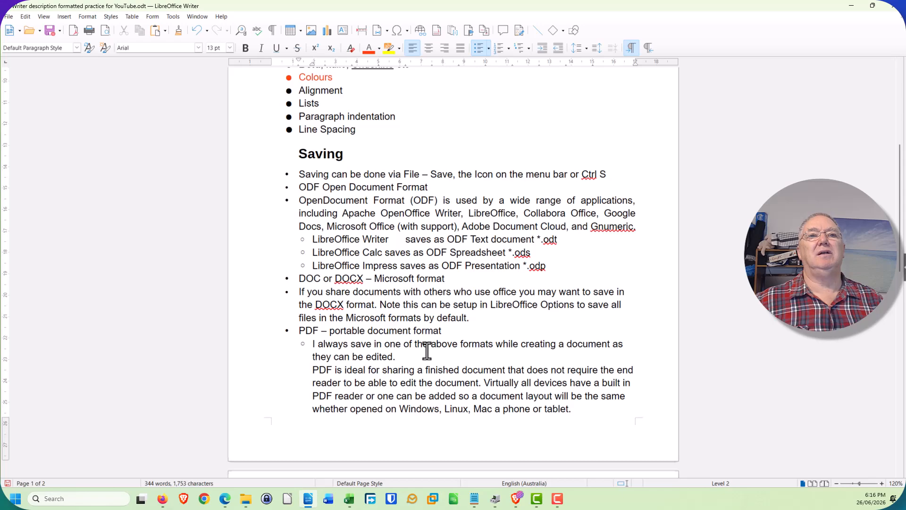
key("Tab")
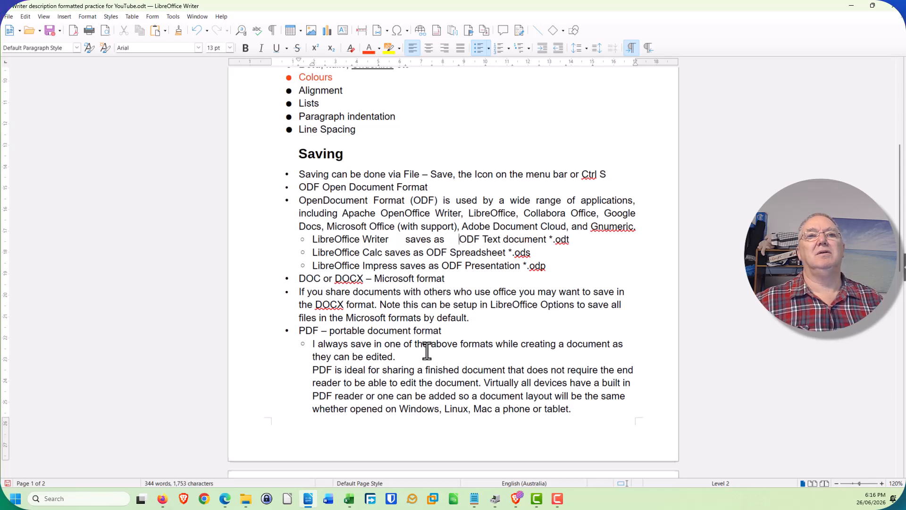
Insert tabs before "saves as" and before "ODF Spreadsheet" in the LibreOffice Calc sub-bullet to align it with the line above.
key("Down")
key("Left")
key("Left")
key("Left")
key("Left")
key("Left")
key("Left")
key("Left")
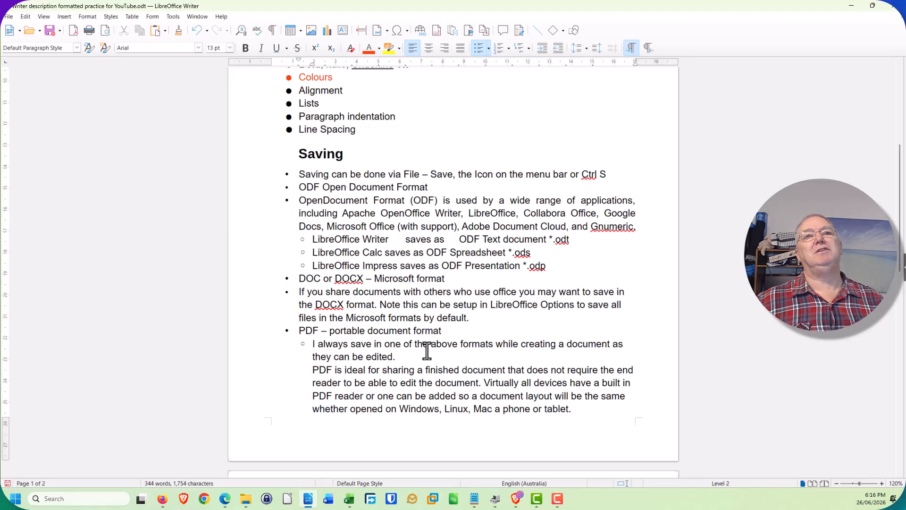
key("Tab")
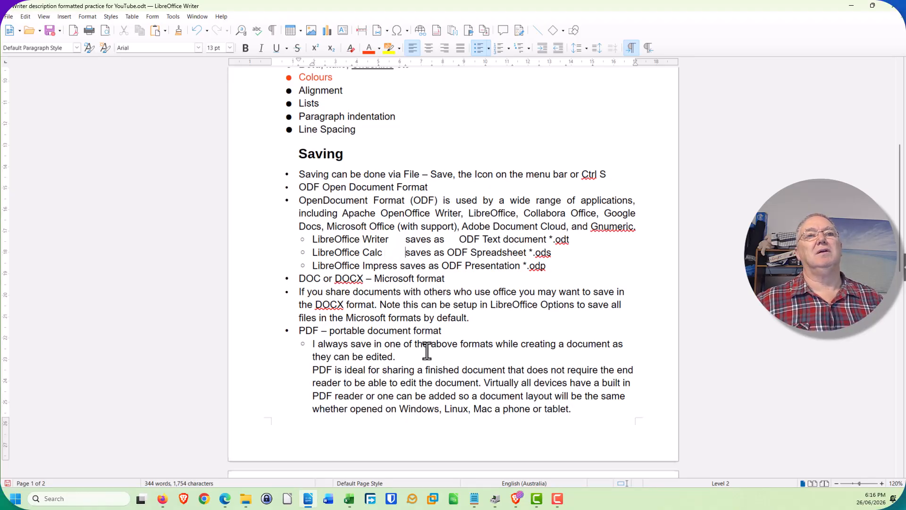
key("Right")
key("Right")
key("Right")
key("Right")
key("Right")
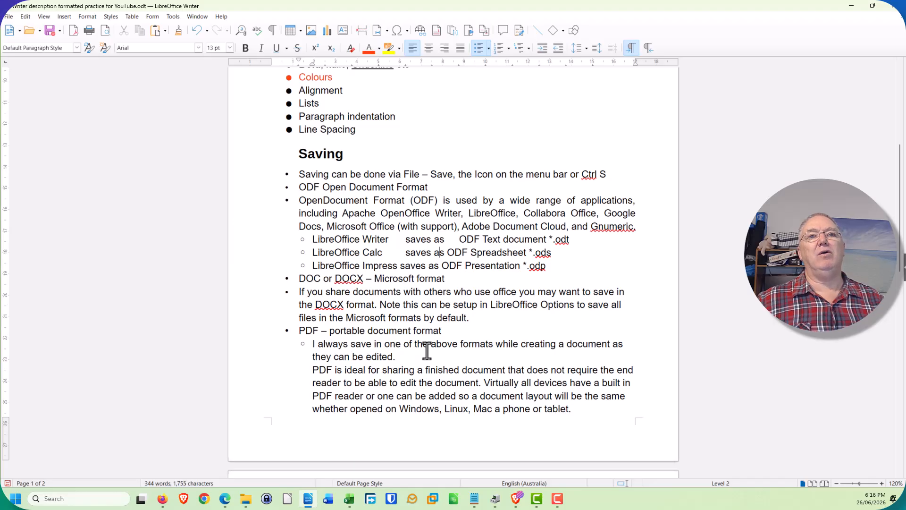
key("Right")
key("Right")
key("Right")
key("Left")
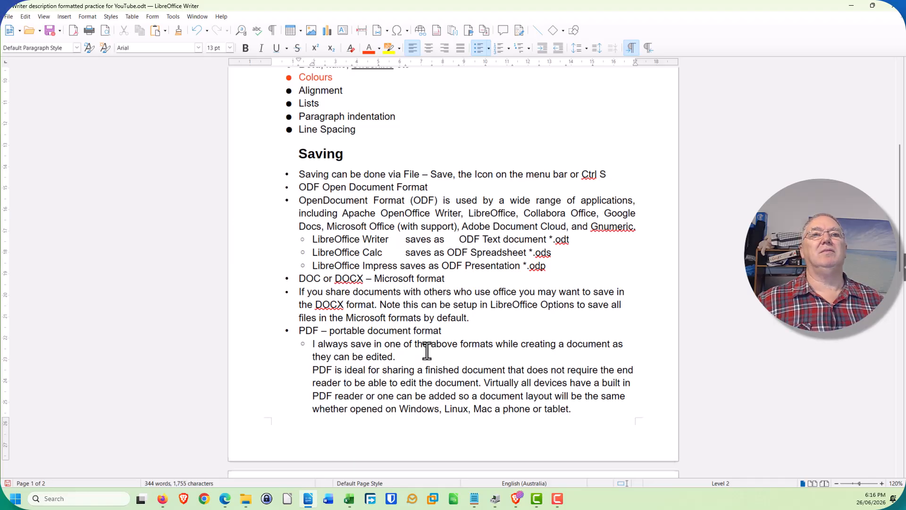
key("Tab")
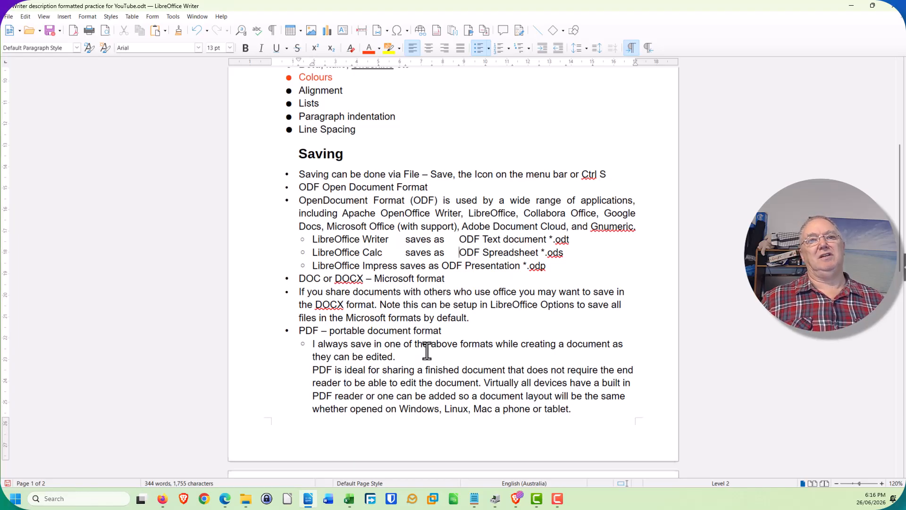
Insert tabs before "saves as" and before "ODF Presentation" in the LibreOffice Impress sub-bullet to align it with the lines above.
key("Down")
key("Left")
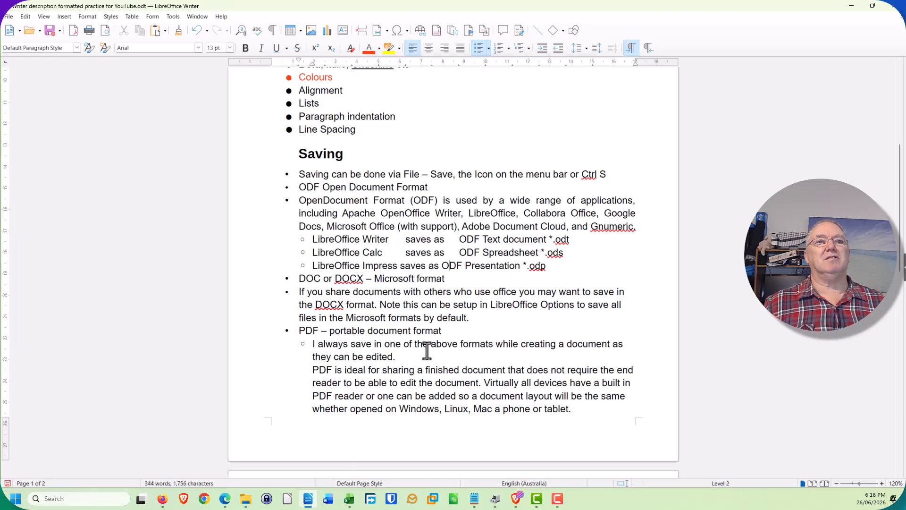
key("Left")
key("Left")
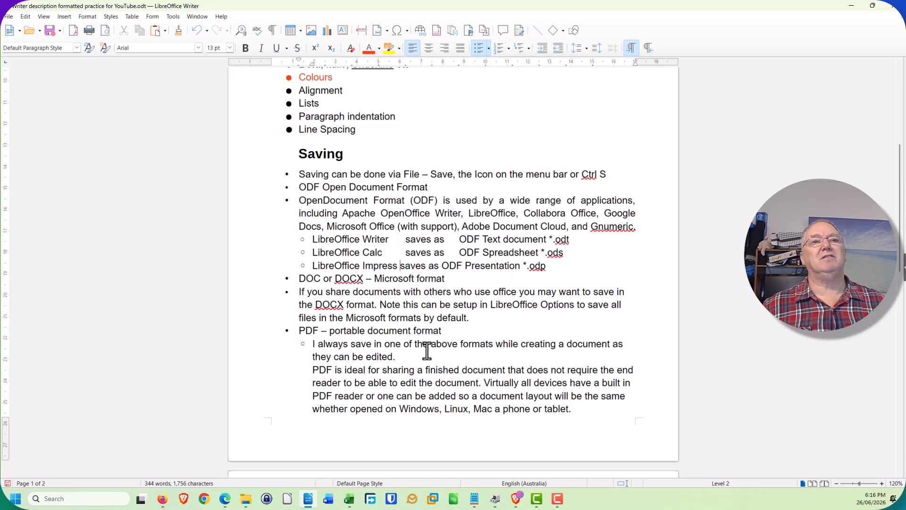
key("Tab")
key("Right")
key("Right")
key("Right")
key("Right")
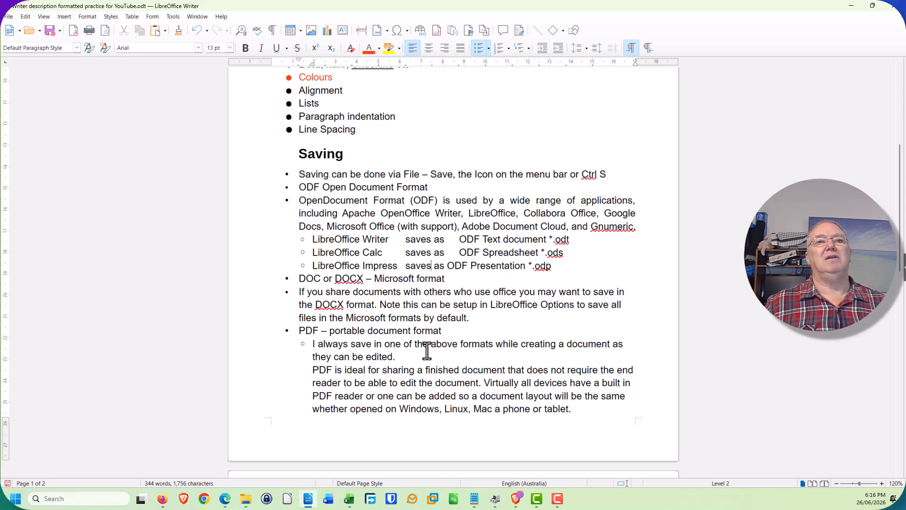
key("Tab")
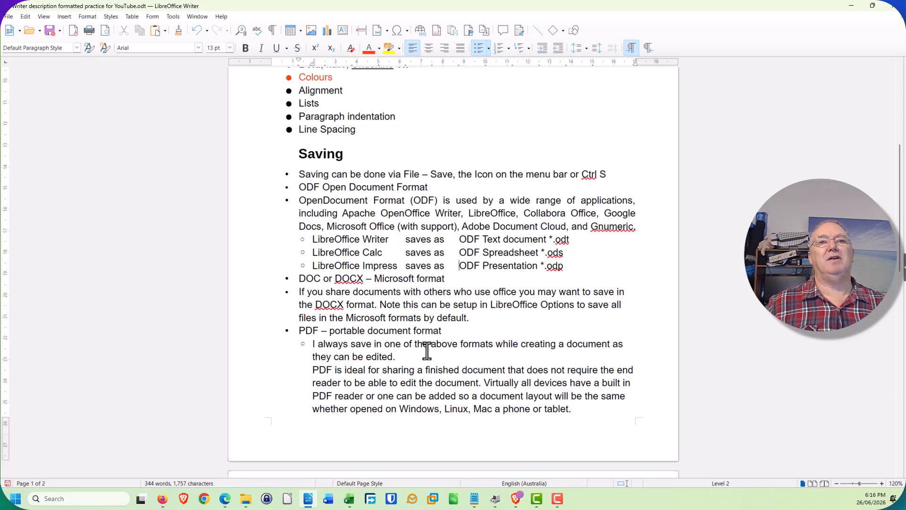
key("Right")
key("Right")
key("Right")
key("Right")
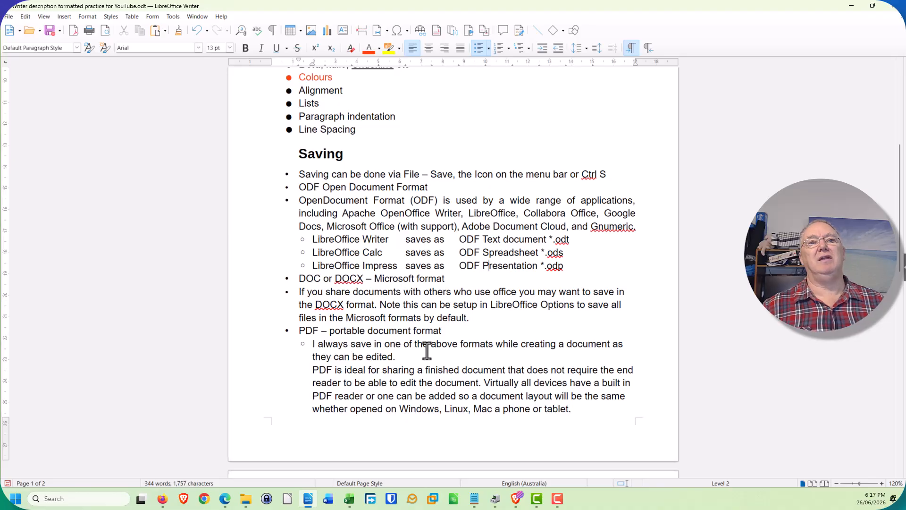
key("Right")
key("Right")
key("Right")
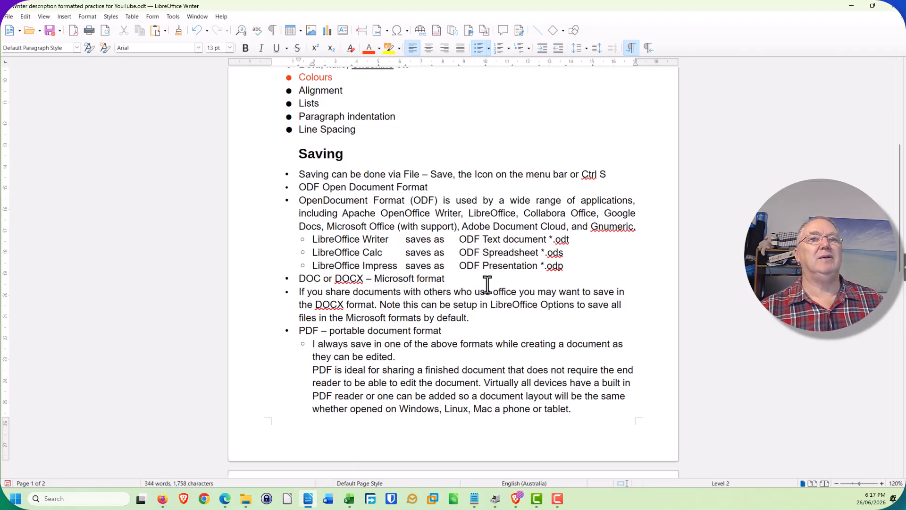
left_click_drag(380, 239, 377, 239)
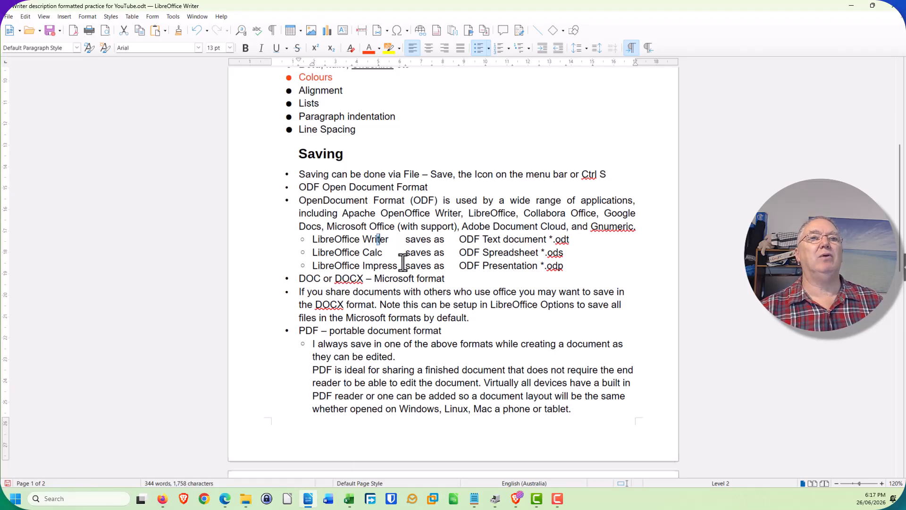
left_click(393, 251)
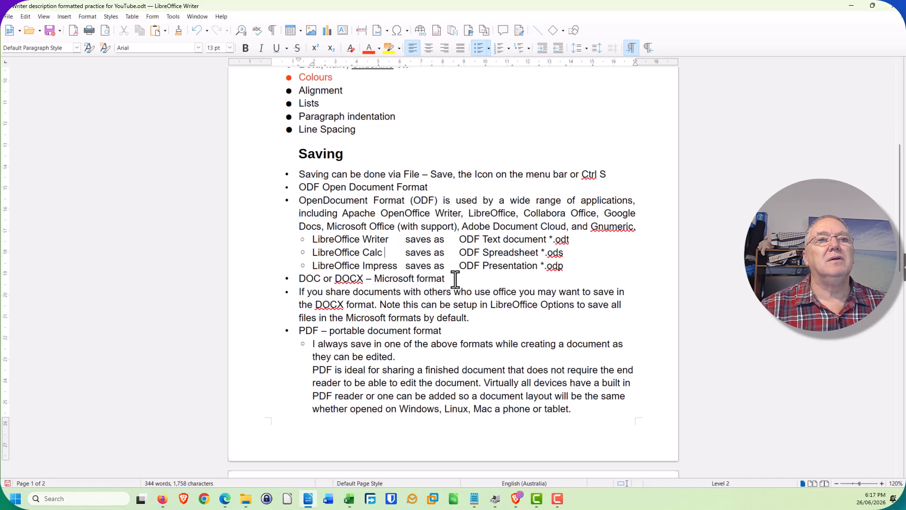
left_click(432, 334)
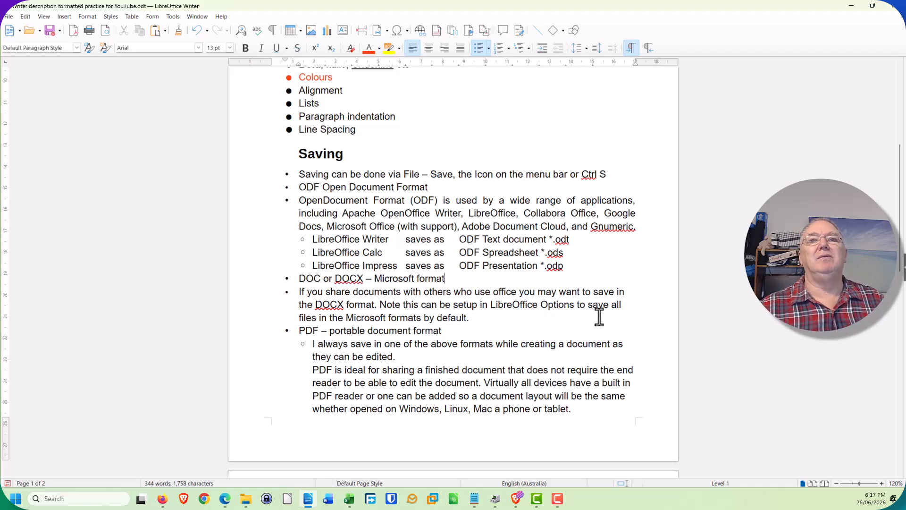
left_click_drag(437, 292, 404, 293)
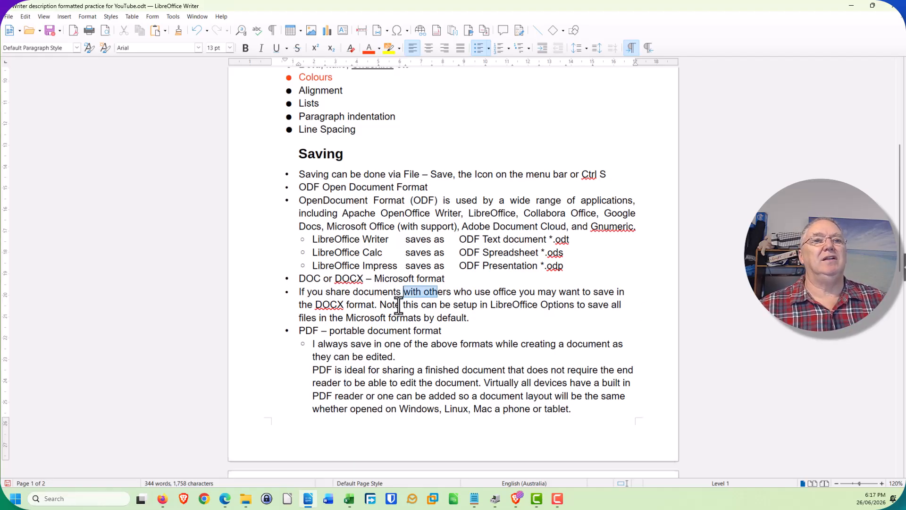
left_click(504, 332)
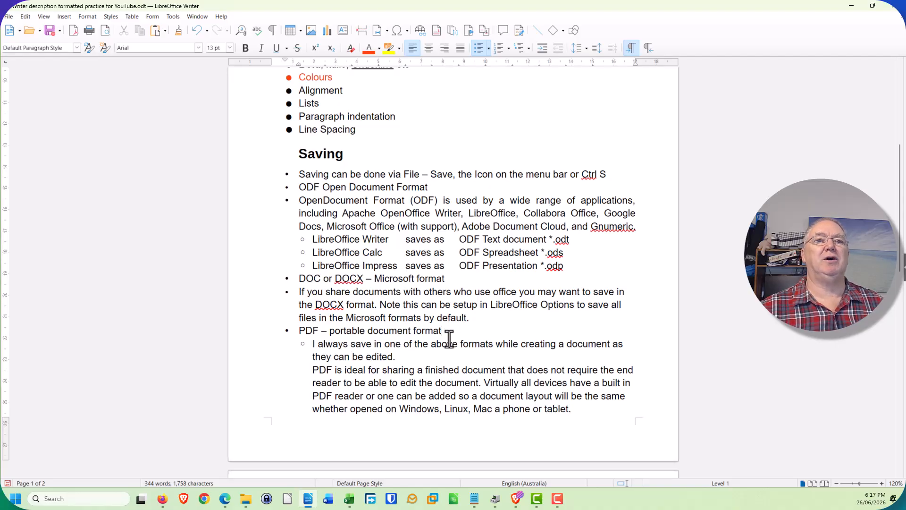
Examine the default Always save as formats for Writer text documents in the Load/Save General options, and close the options.
left_click(173, 16)
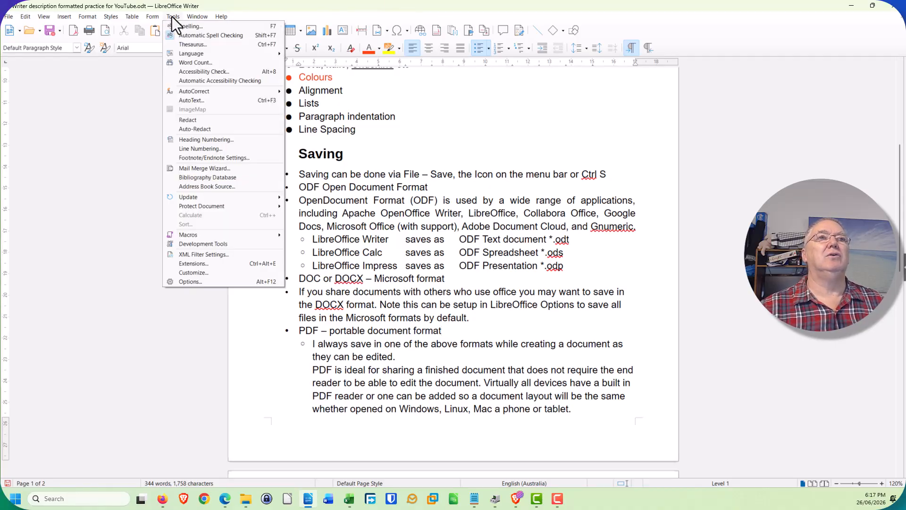
left_click(192, 281)
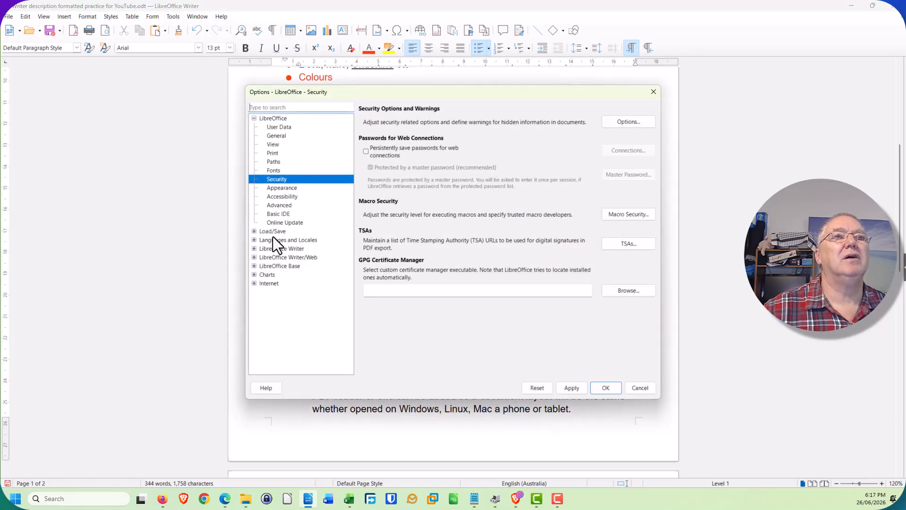
left_click(260, 231)
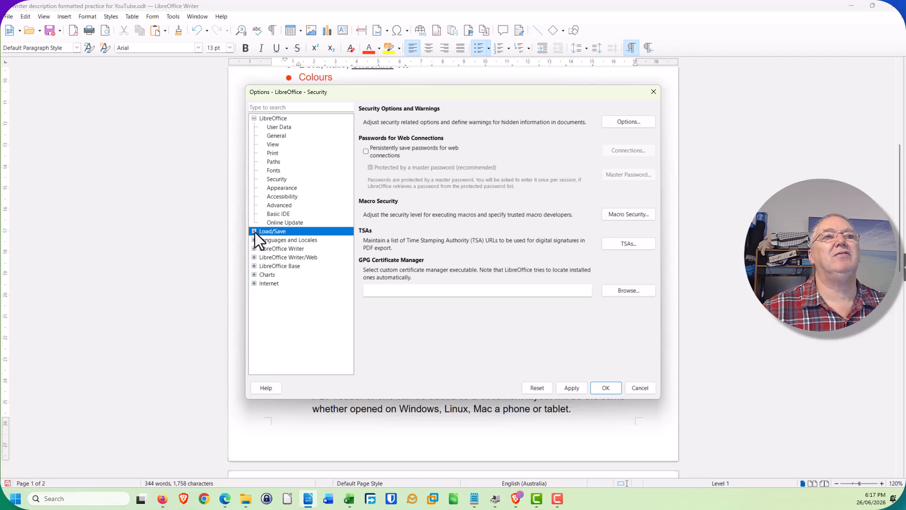
left_click(254, 231)
left_click(268, 241)
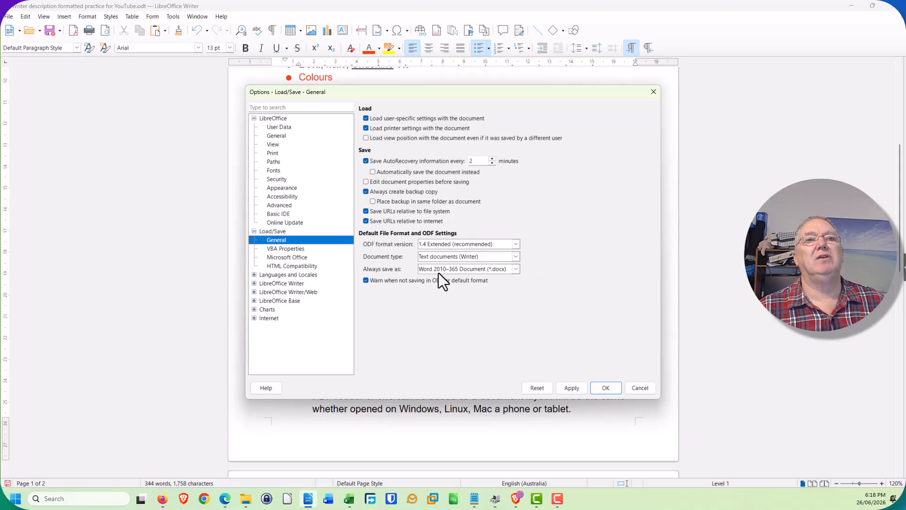
left_click(516, 269)
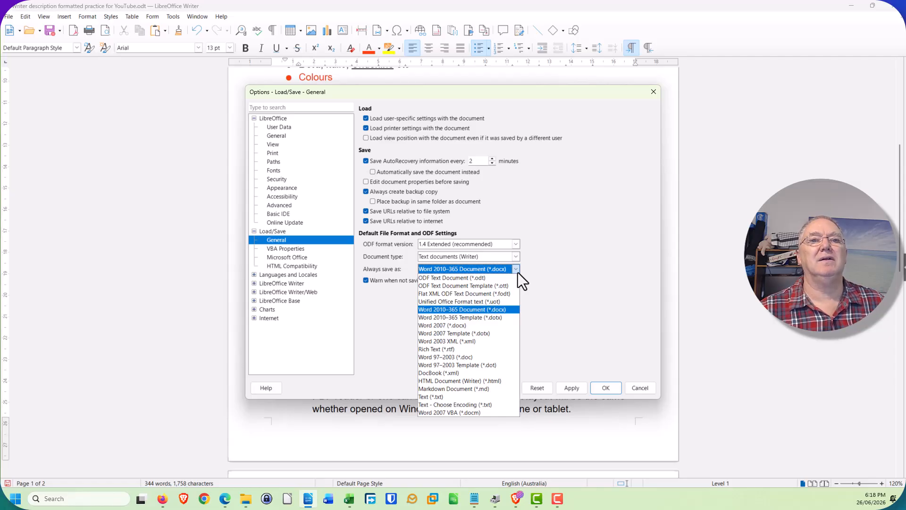
left_click(602, 271)
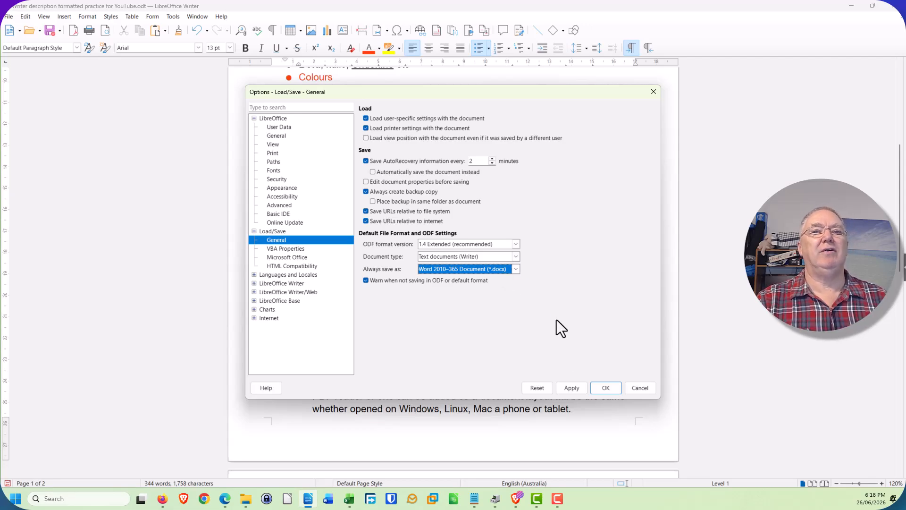
left_click(602, 385)
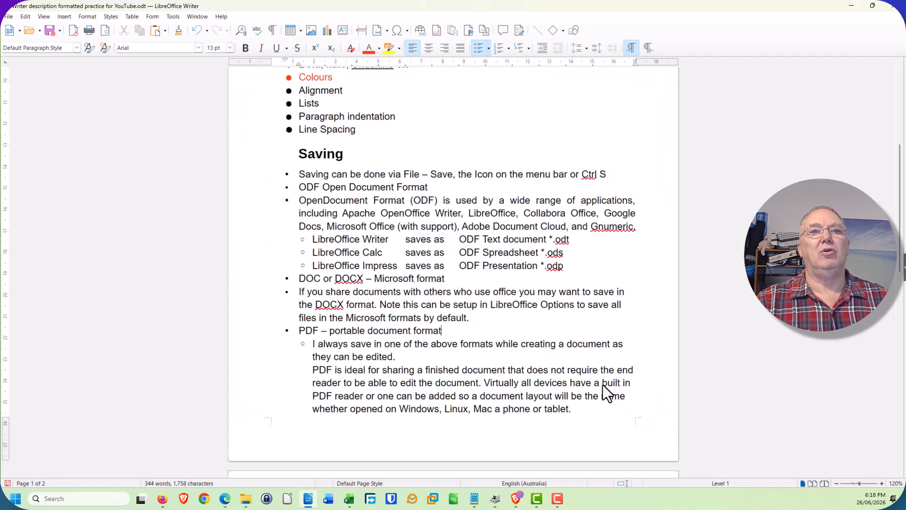
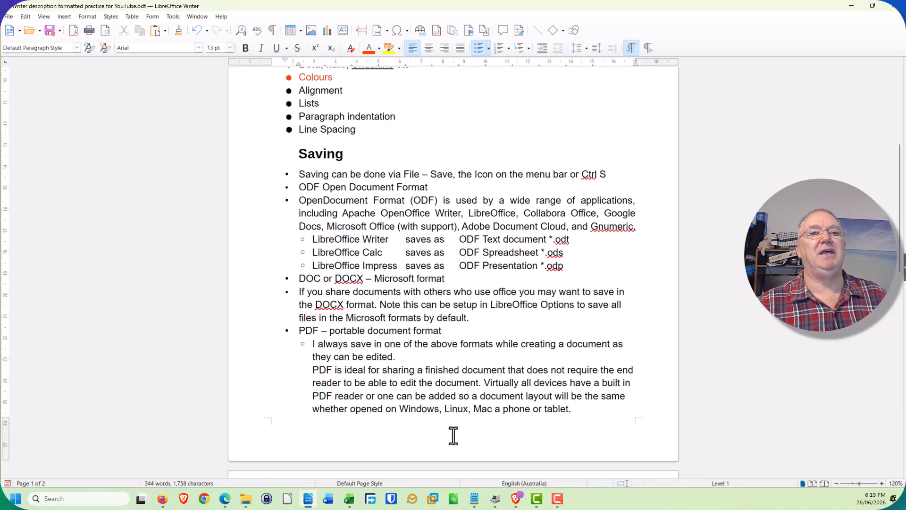
Look at the Printing section and the available print commands, and view the whole document in Print Preview before closing it.
scroll(546, 411, "down", 1)
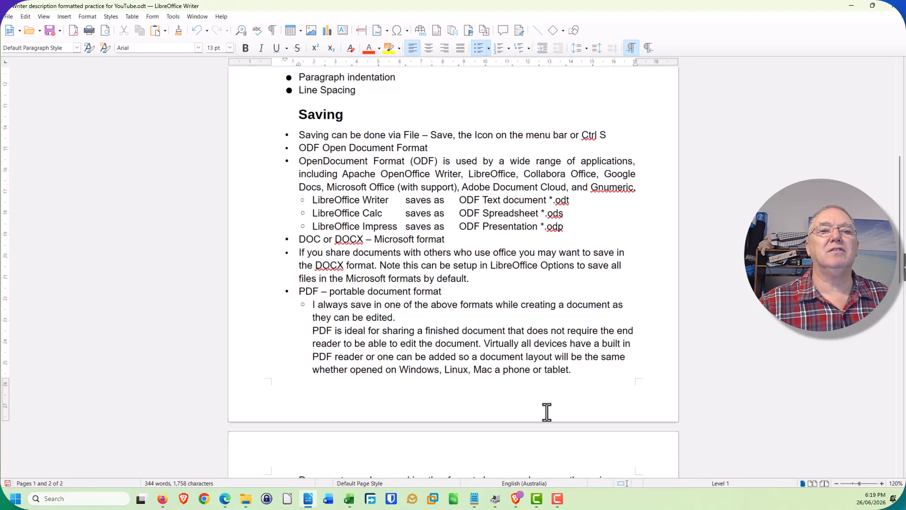
scroll(547, 411, "down", 1)
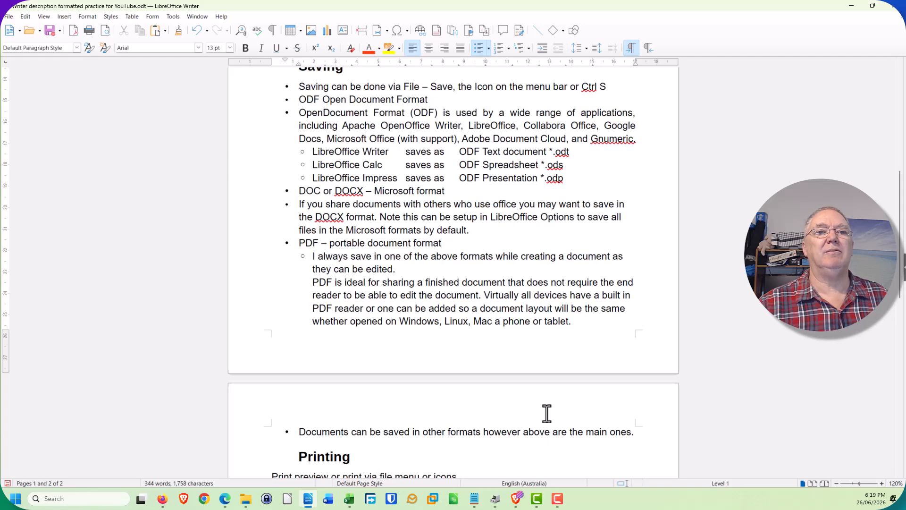
scroll(547, 413, "down", 3)
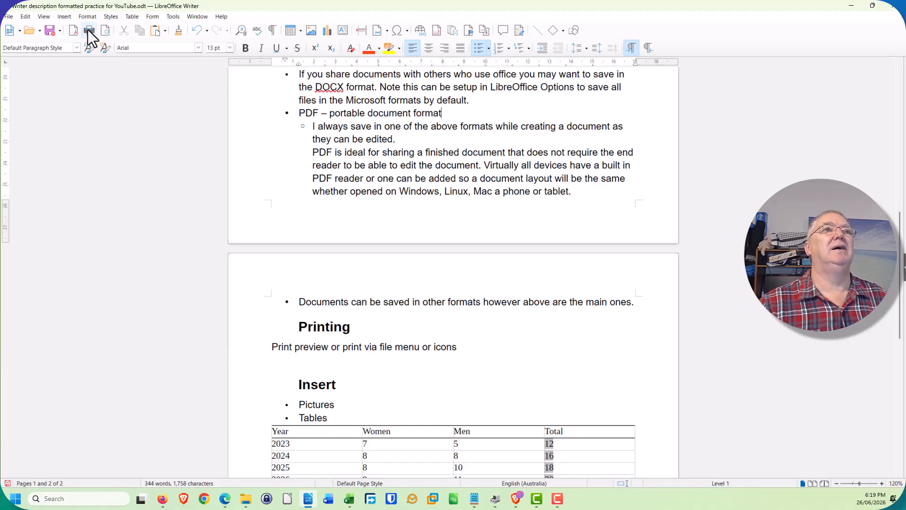
left_click(8, 16)
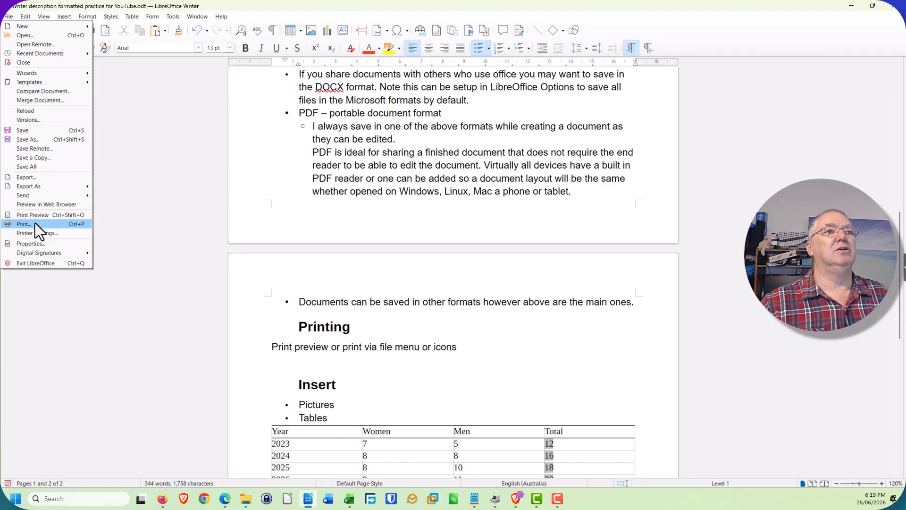
left_click(199, 242)
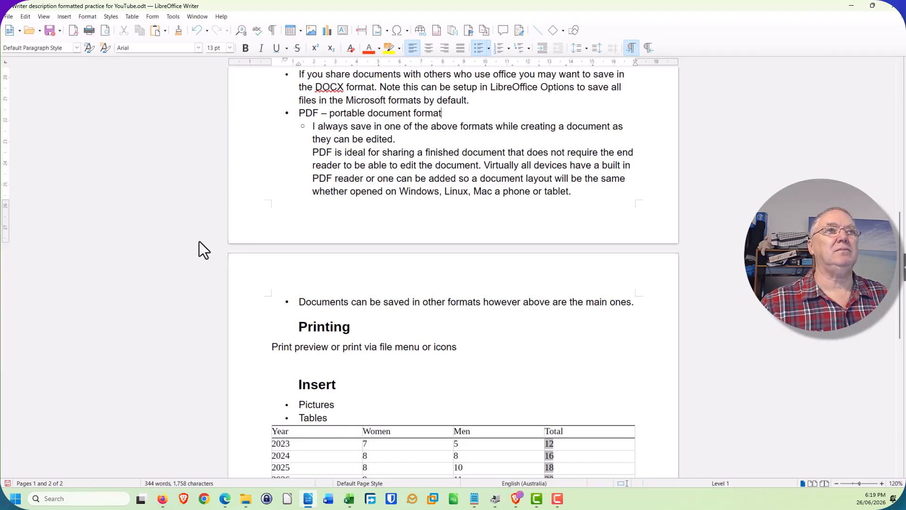
left_click(105, 31)
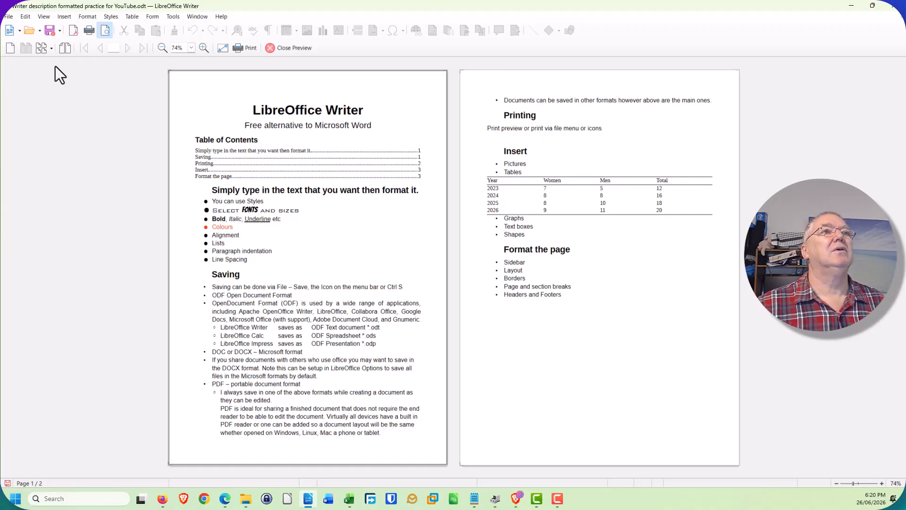
left_click(292, 48)
Replace the "Pictures" bullet under the Insert heading with "Images".
scroll(599, 456, "down", 5)
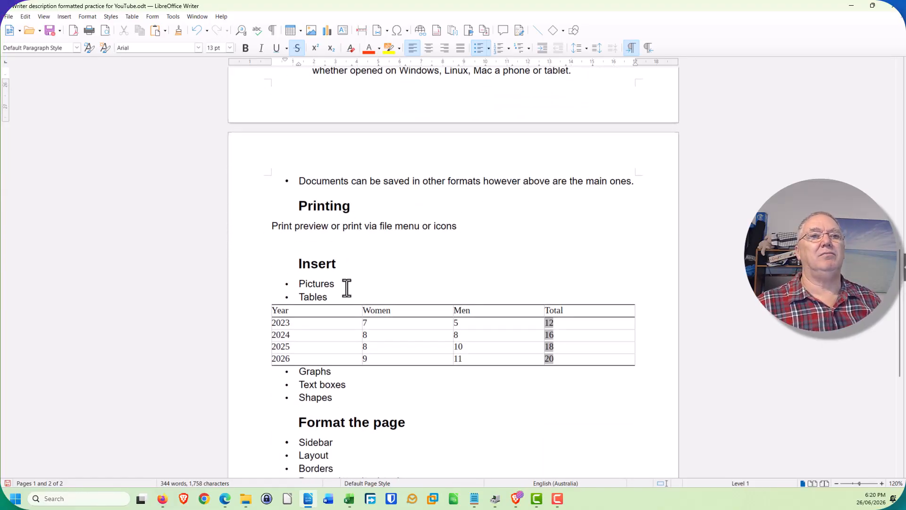
left_click(347, 286)
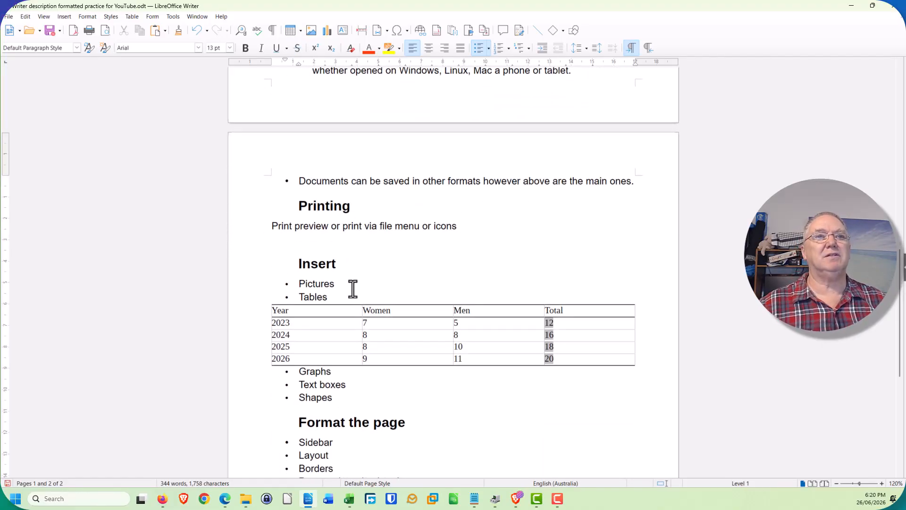
key("BackSpace")
key("BackSpace")
key("BackSpace")
key("BackSpace")
key("BackSpace")
key("BackSpace")
key("BackSpace")
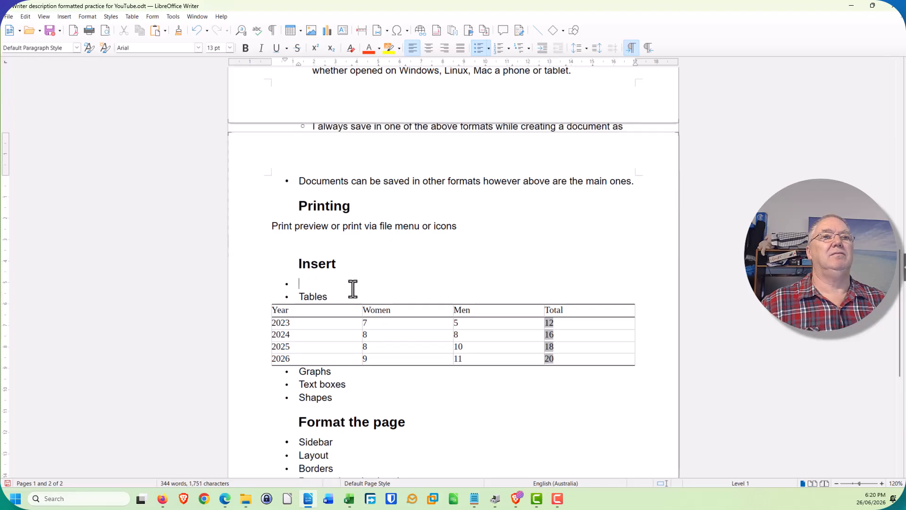
type("Images")
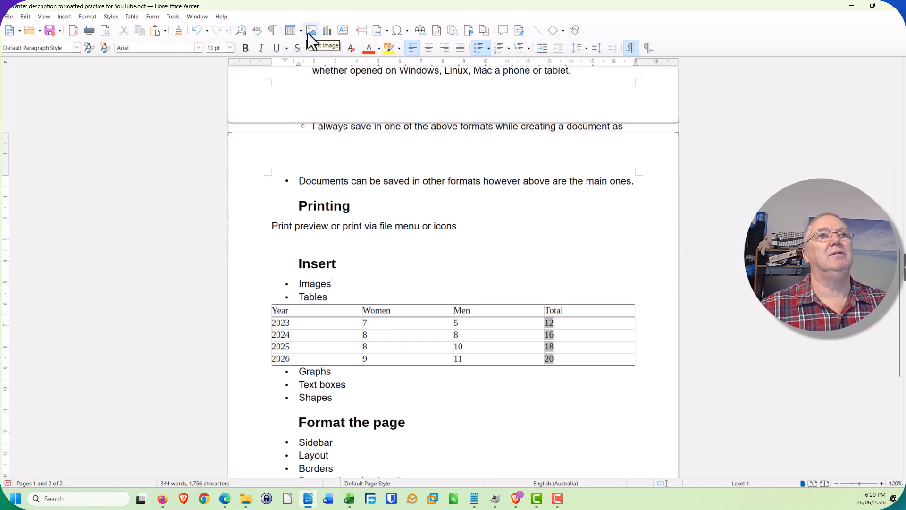
Insert the image "2 heads - Copy (1000x686).png" from the Fun Pictures etc folder at the Images bullet.
left_click(65, 16)
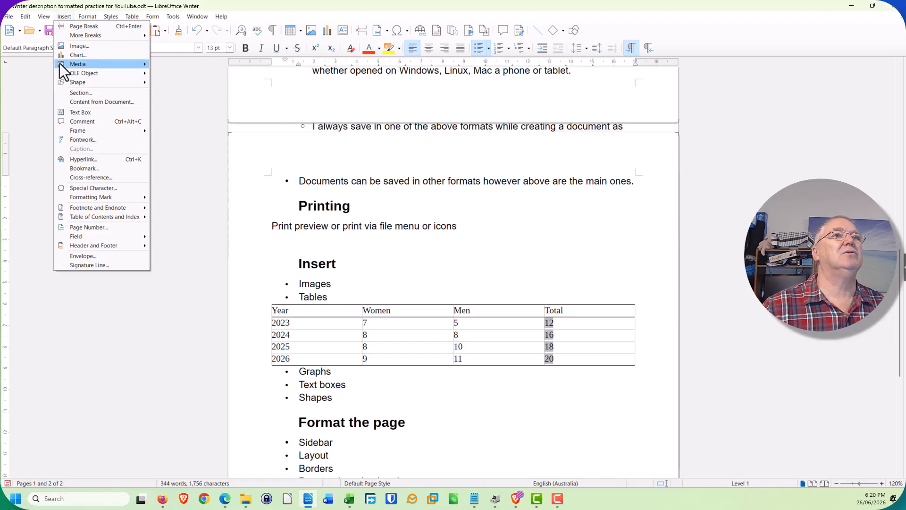
mouse_move(61, 83)
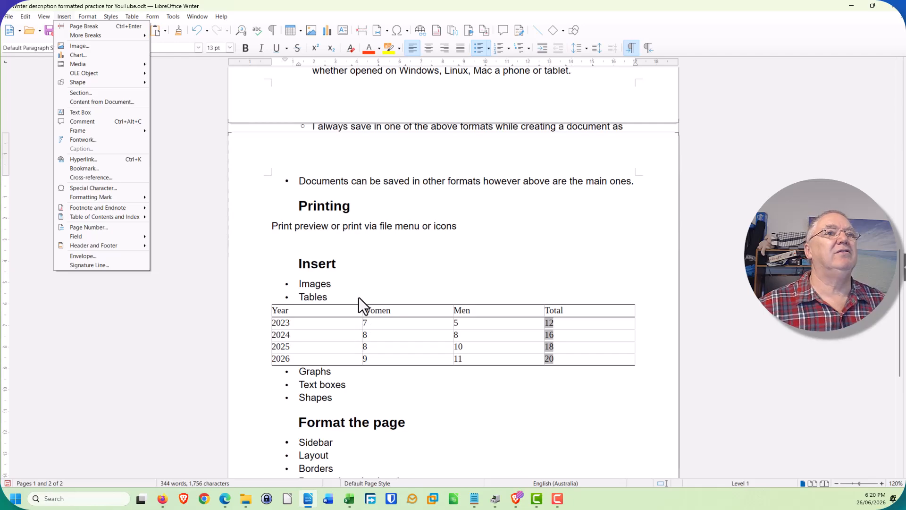
left_click(80, 46)
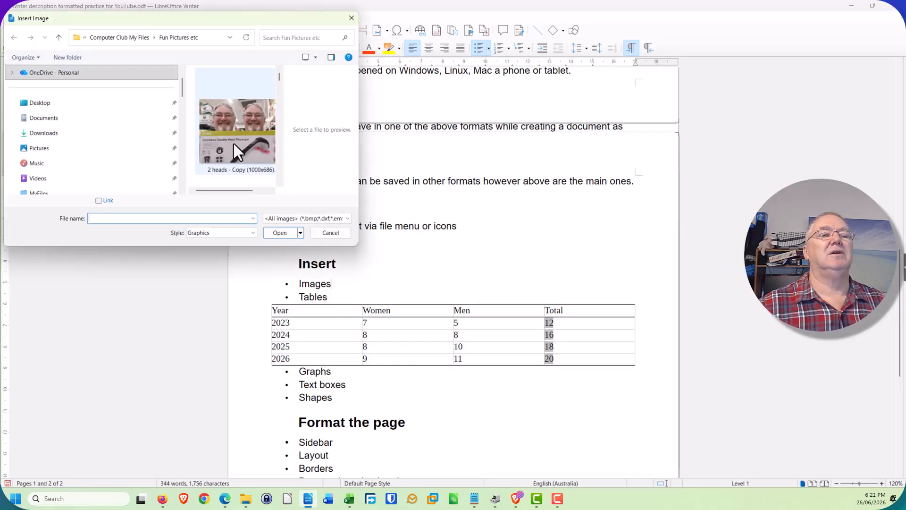
left_click(234, 143)
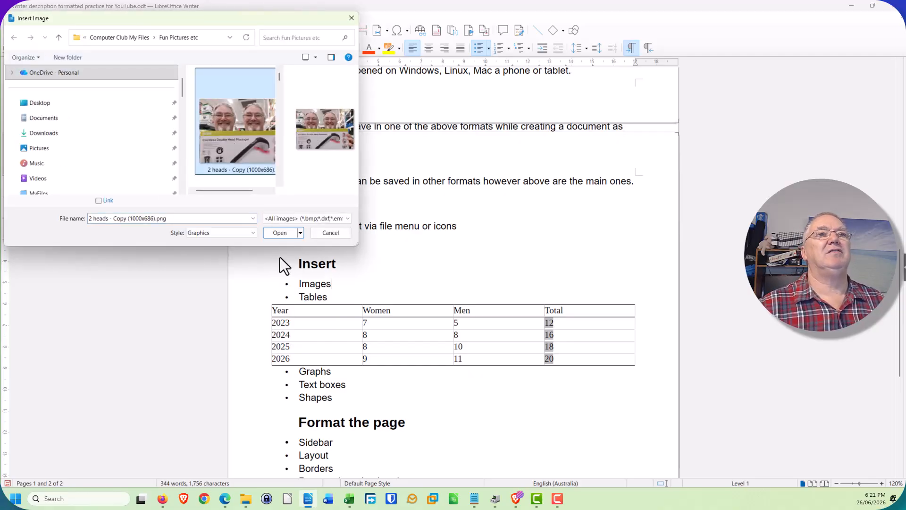
left_click(285, 235)
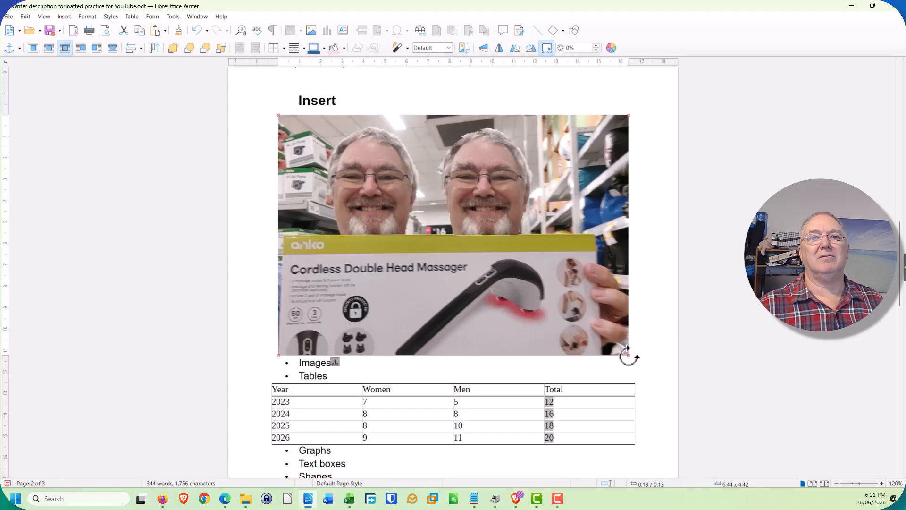
Shrink the inserted image proportionally to about 4.29 x 2.94.
left_click(662, 271)
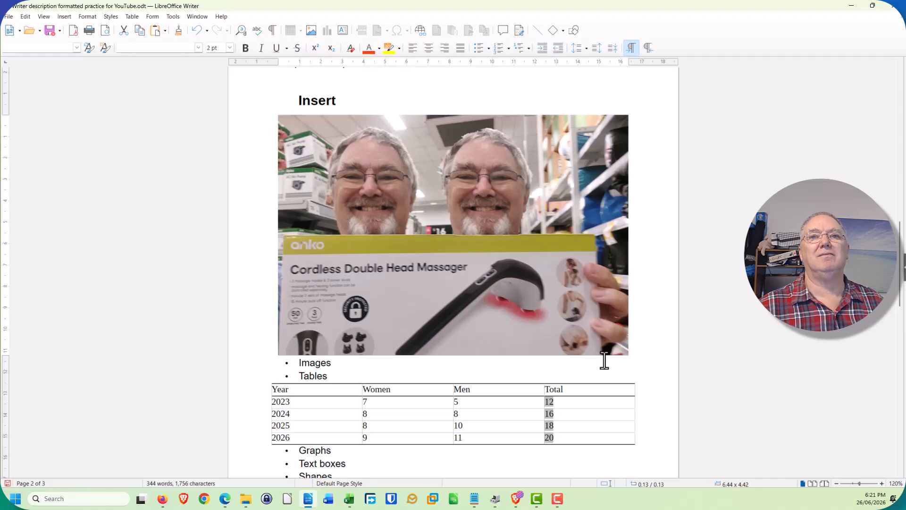
left_click(590, 344)
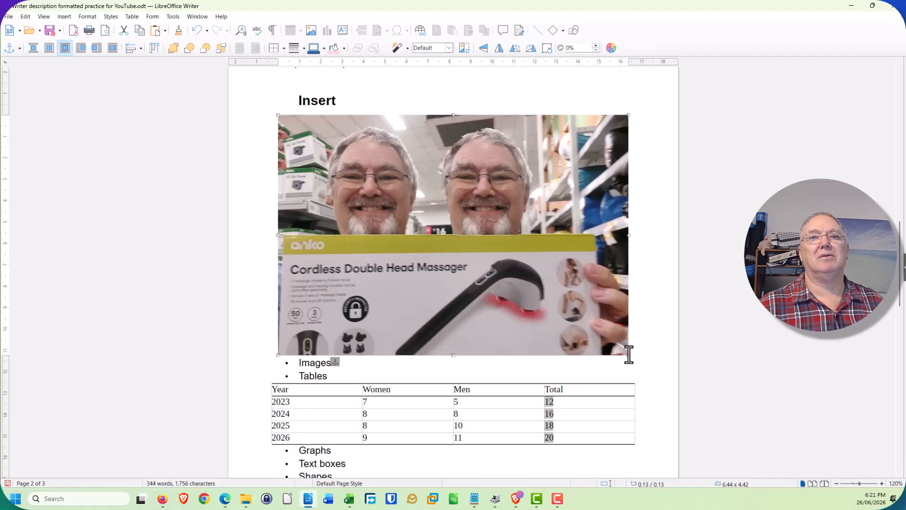
left_click_drag(628, 354, 509, 246)
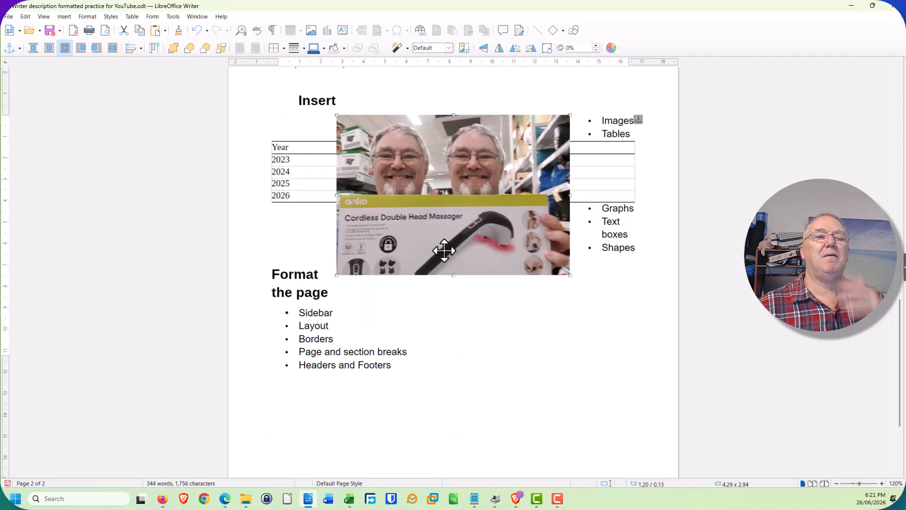
Move the image up into the PDF paragraph and back down below the Insert heading to try how the text wraps.
left_click_drag(445, 250, 428, 169)
left_click_drag(445, 317, 452, 189)
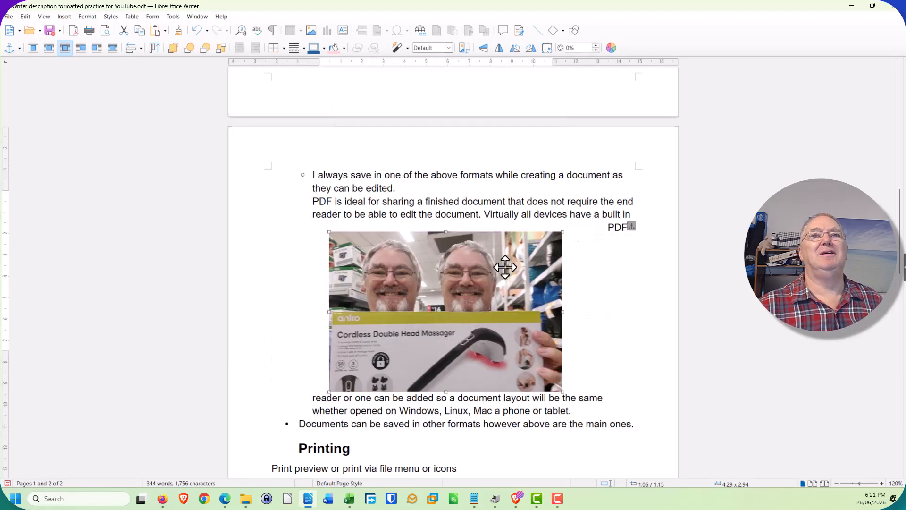
left_click_drag(477, 299, 478, 418)
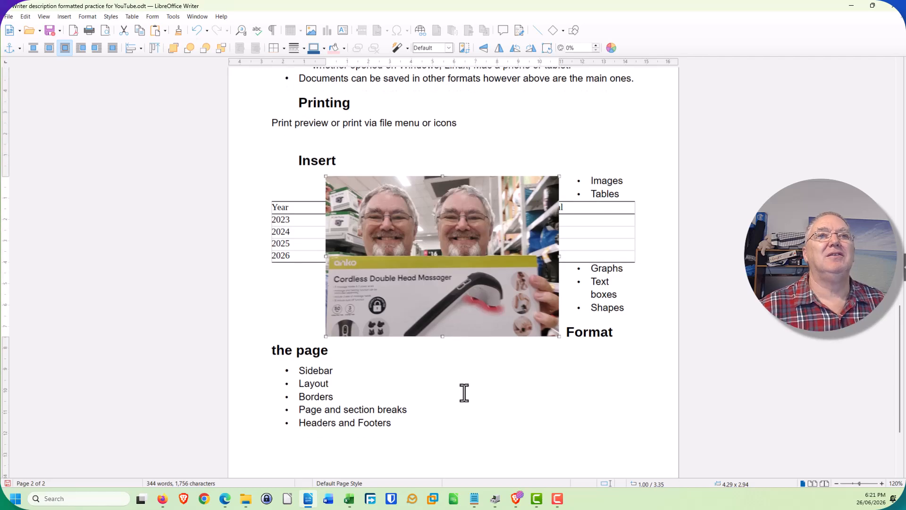
Move the image to the right side of the page, with its upper edge level with the Insert heading.
scroll(449, 306, "down", 1)
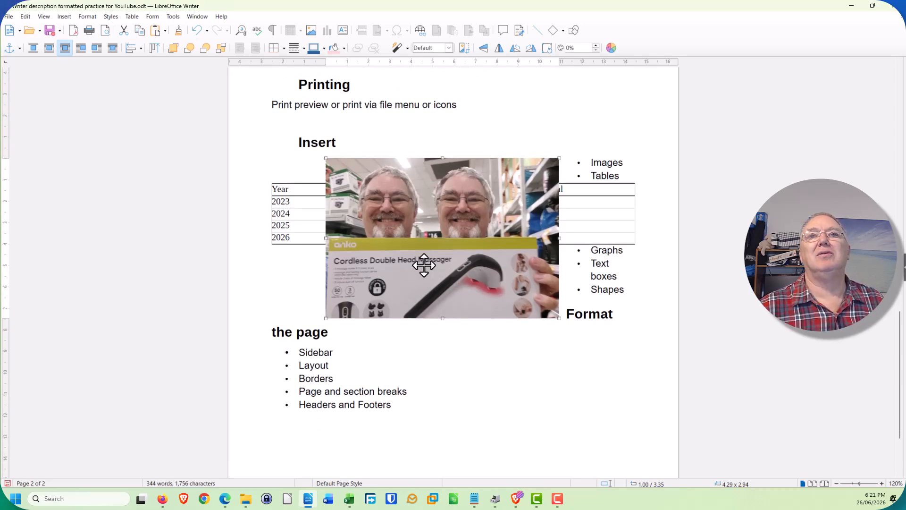
left_click_drag(424, 264, 645, 264)
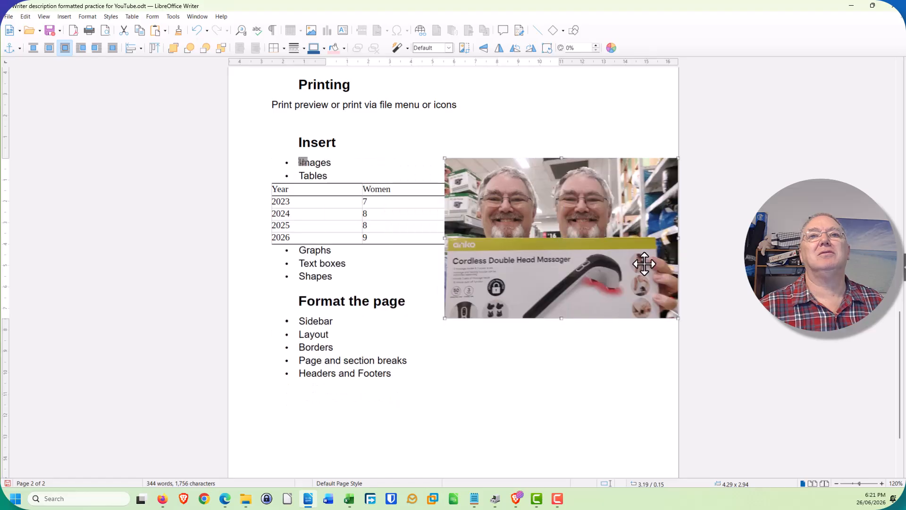
left_click_drag(512, 246, 505, 226)
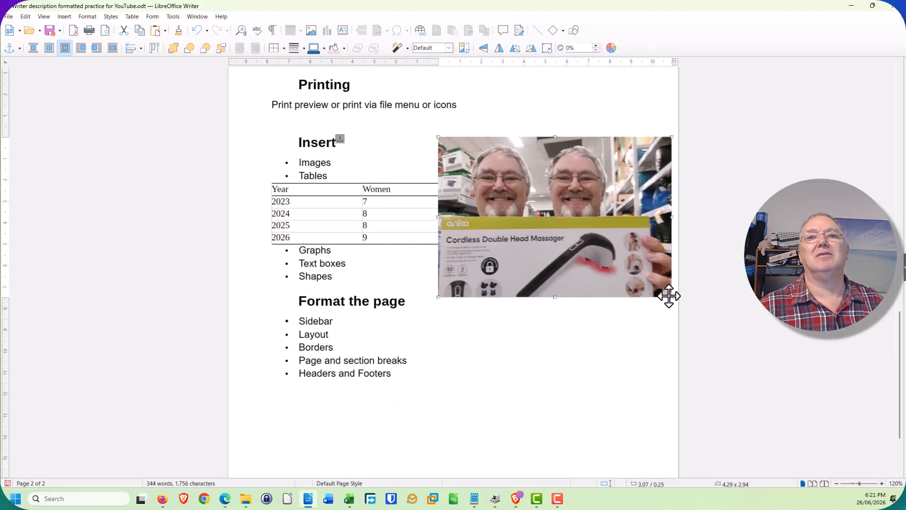
Shrink the image to about 2.35 x 1.61 and place it in the blank space above the table's Men and Total columns.
left_click_drag(672, 297, 566, 224)
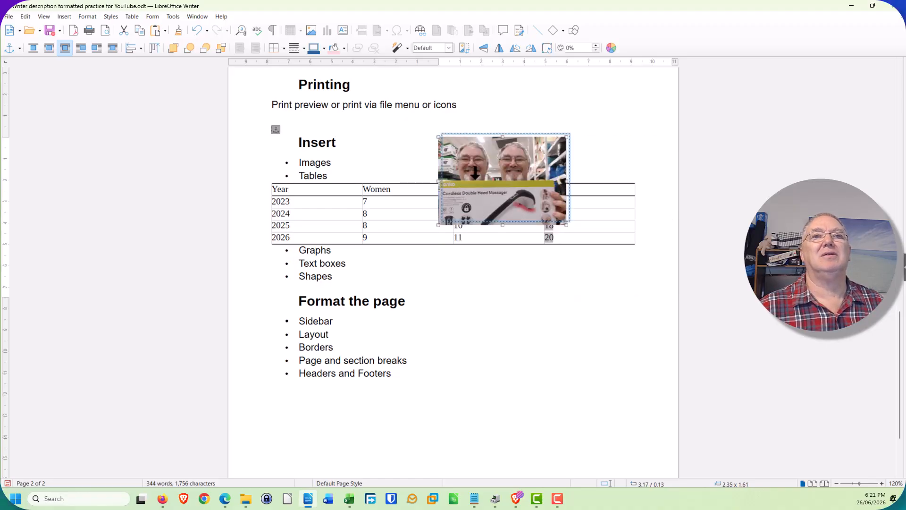
left_click_drag(475, 174, 509, 126)
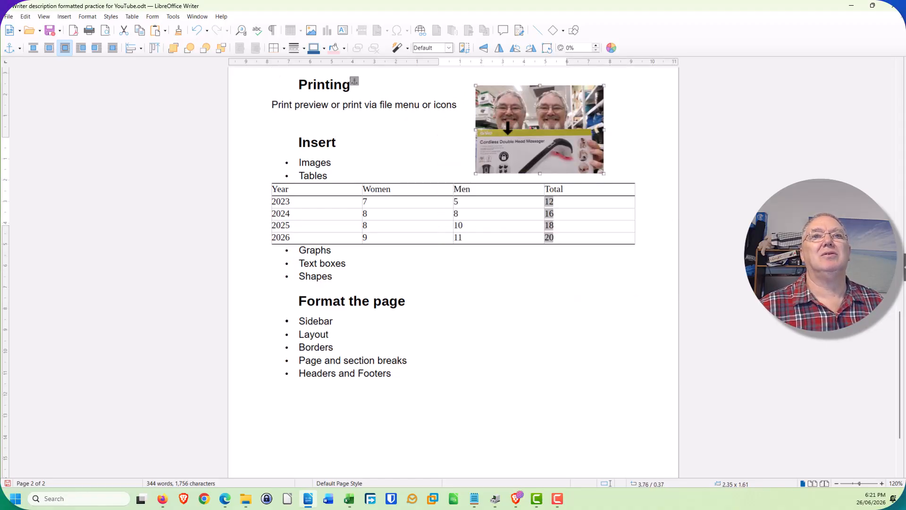
left_click(518, 374)
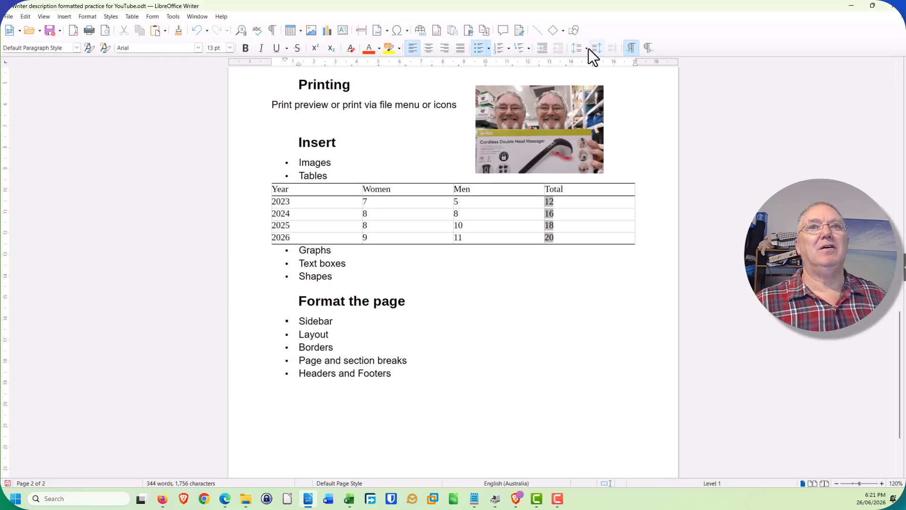
Look over the text wrap options available for the image without changing its wrap setting.
right_click(535, 131)
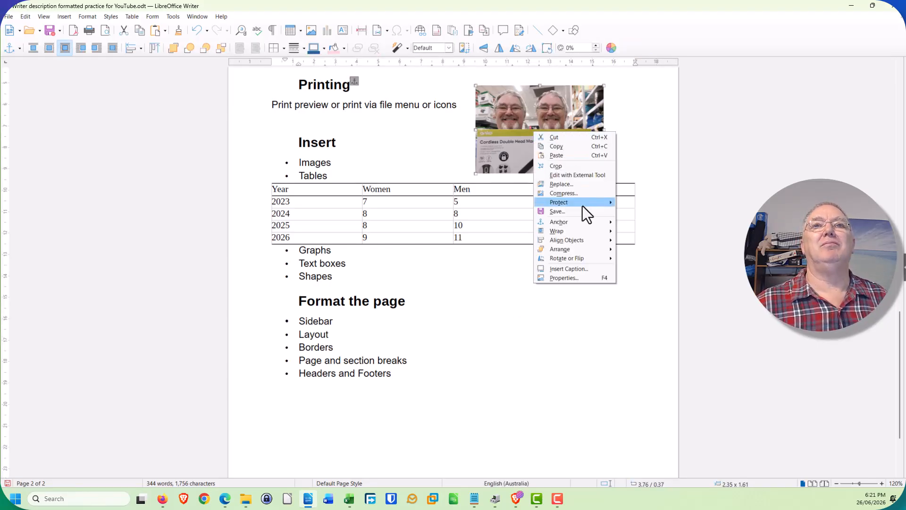
mouse_move(564, 229)
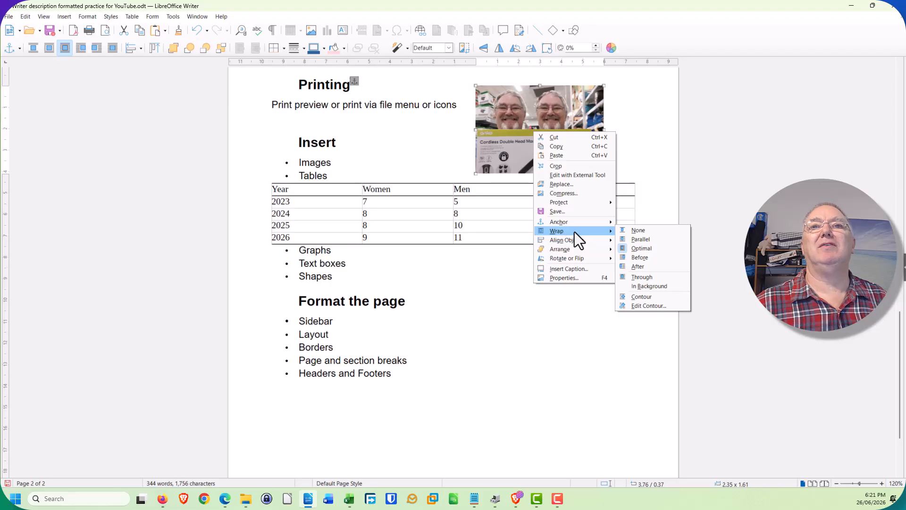
mouse_move(601, 233)
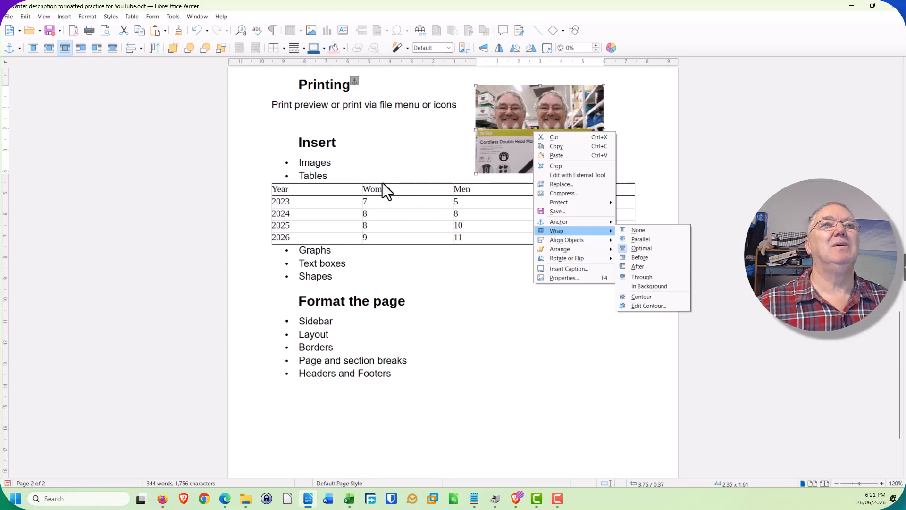
left_click(391, 168)
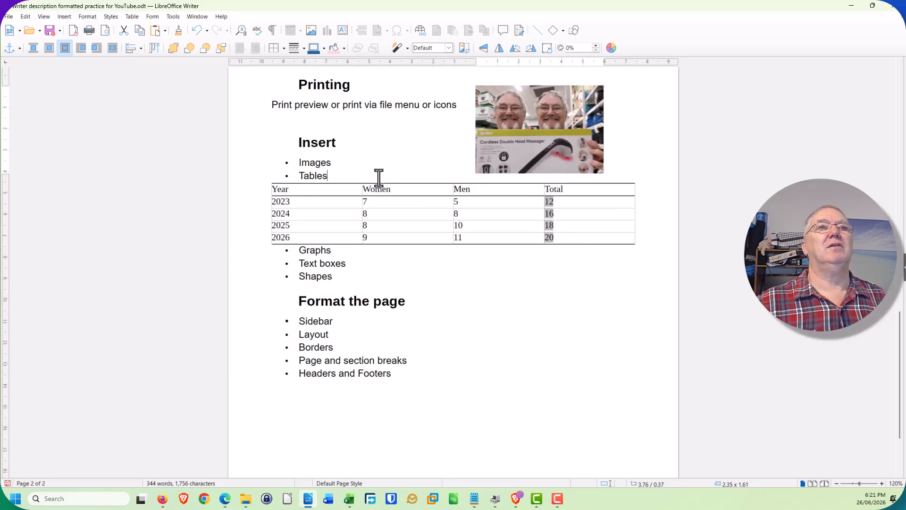
Add a block of unbulleted blank lines between the Tables bullet and the existing Year table.
left_click(379, 177)
key("Return")
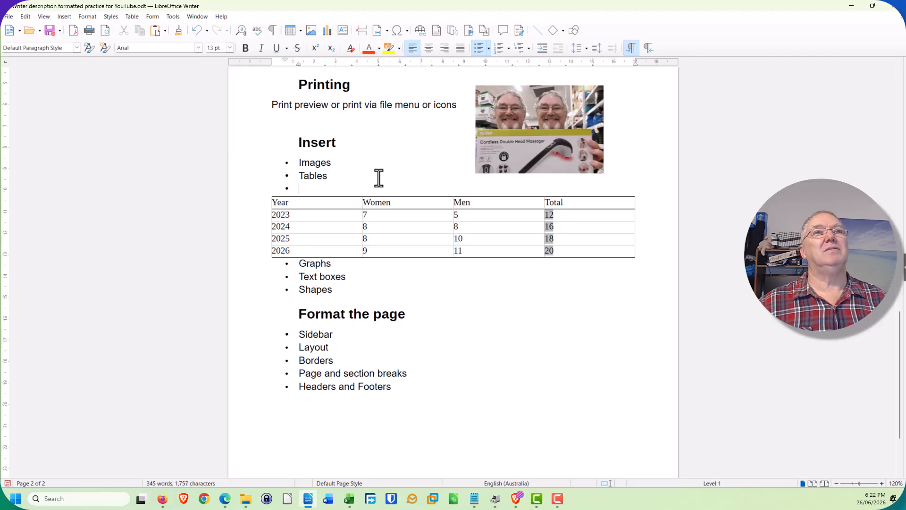
key("Return")
key("Return")
key("Return")
key("Return")
key("Return")
key("Return")
key("Return")
key("Return")
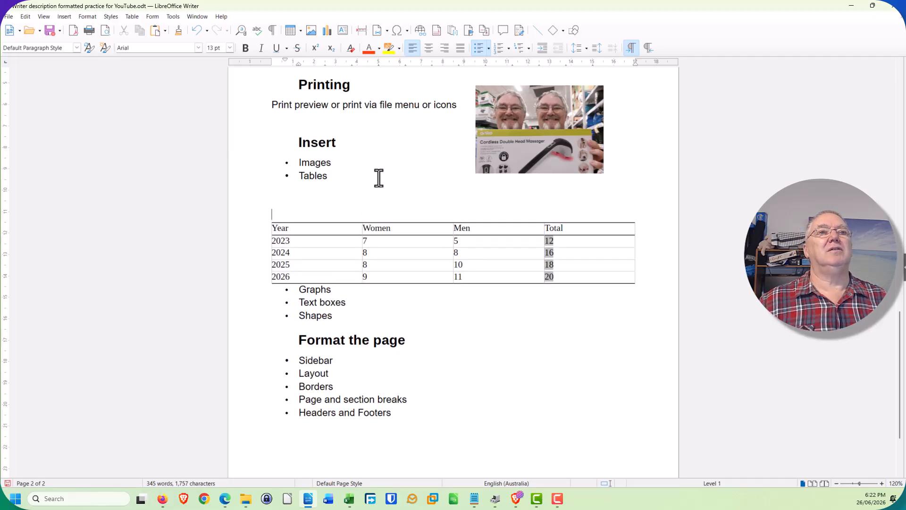
key("Return")
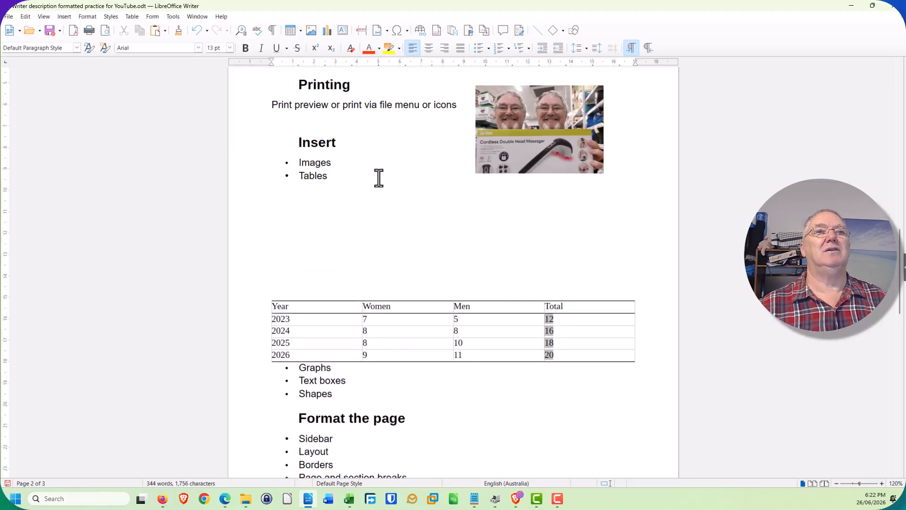
Insert a table with five columns and four rows in the blank space just below the Tables bullet.
left_click(327, 194)
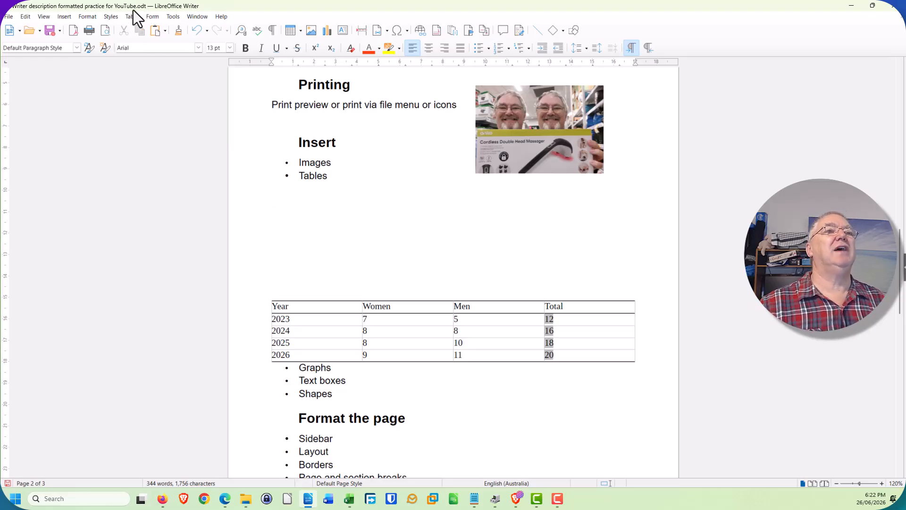
left_click(287, 30)
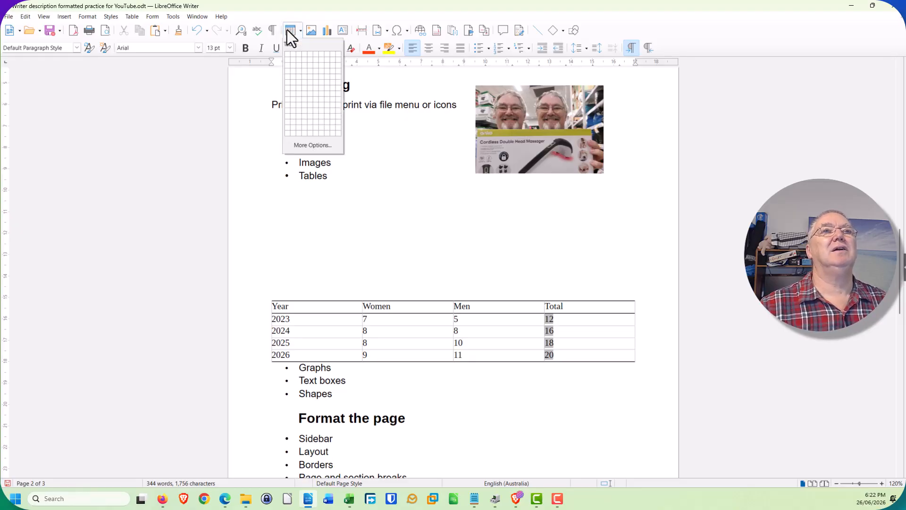
left_click(308, 74)
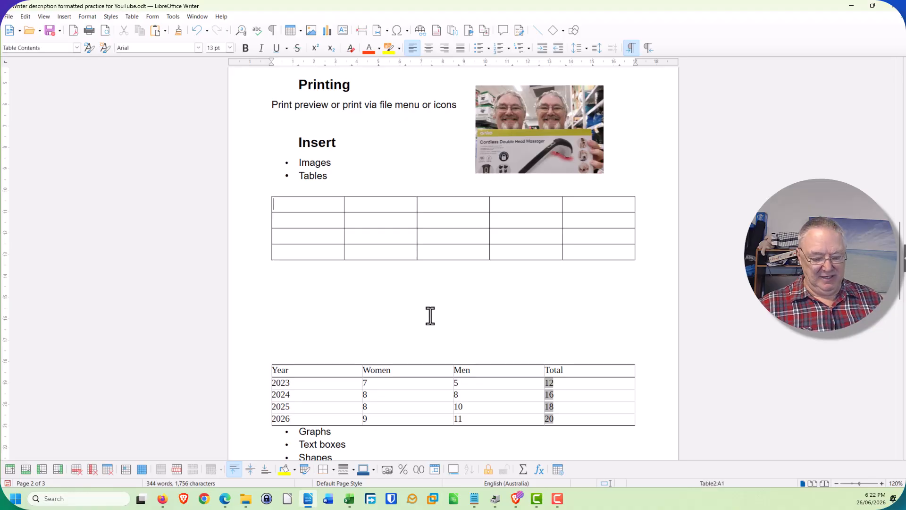
Fill the first two cells of the new table's top row with "Kjafdskjl;faj" and "adsffd".
type("Kjafdskjl;faj")
key("Return")
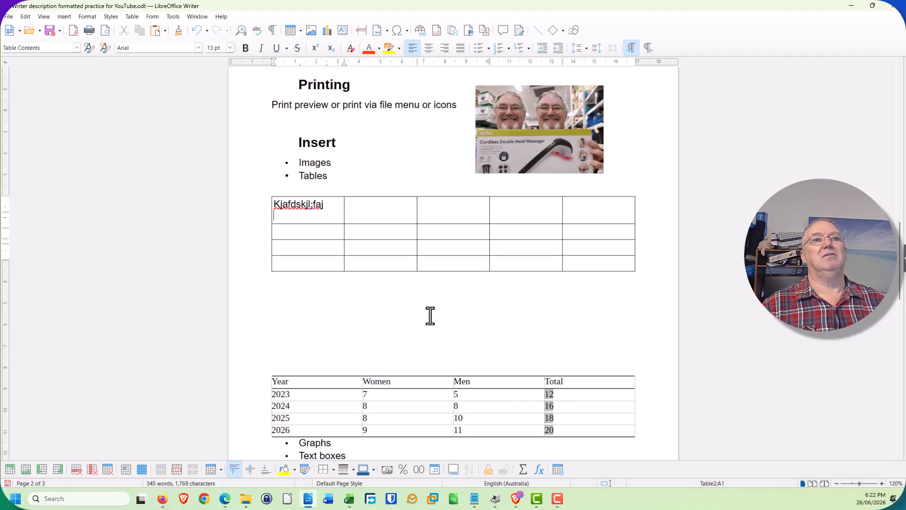
key("Return")
key("BackSpace")
key("BackSpace")
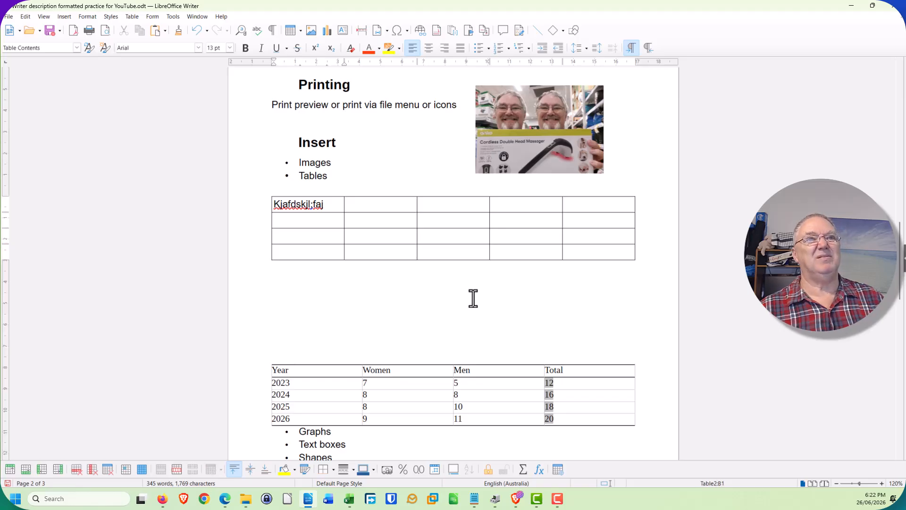
type("adsffd")
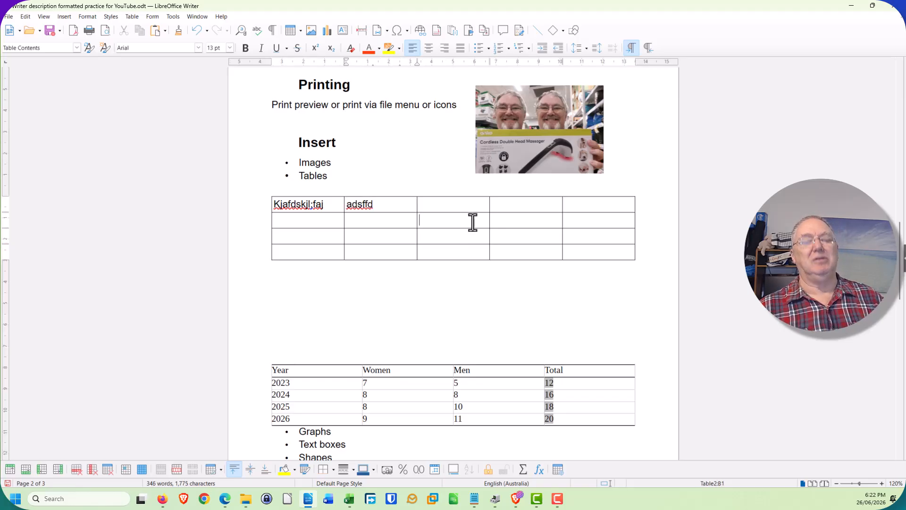
Enter 234, 24342 and 234 down the new table's third column, from the second row to the fourth.
left_click(470, 225)
type("234")
left_click(458, 237)
type("24342")
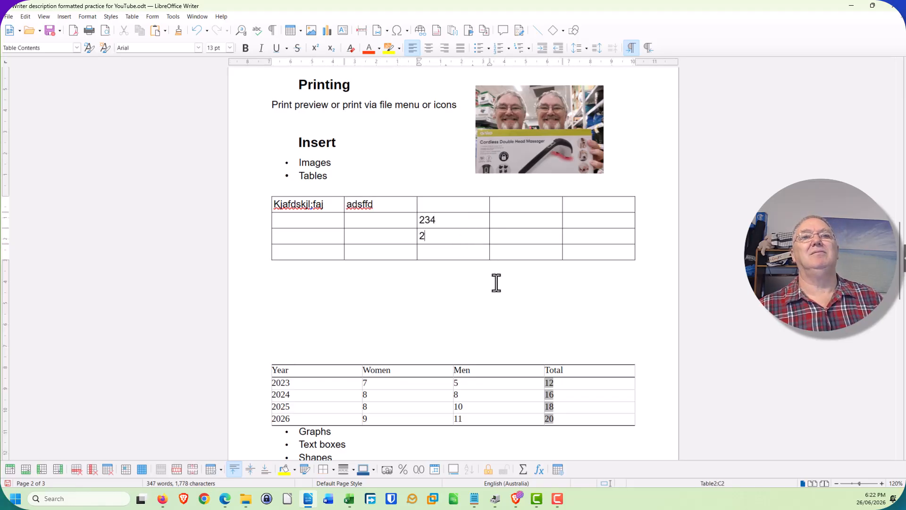
left_click(457, 253)
type("234")
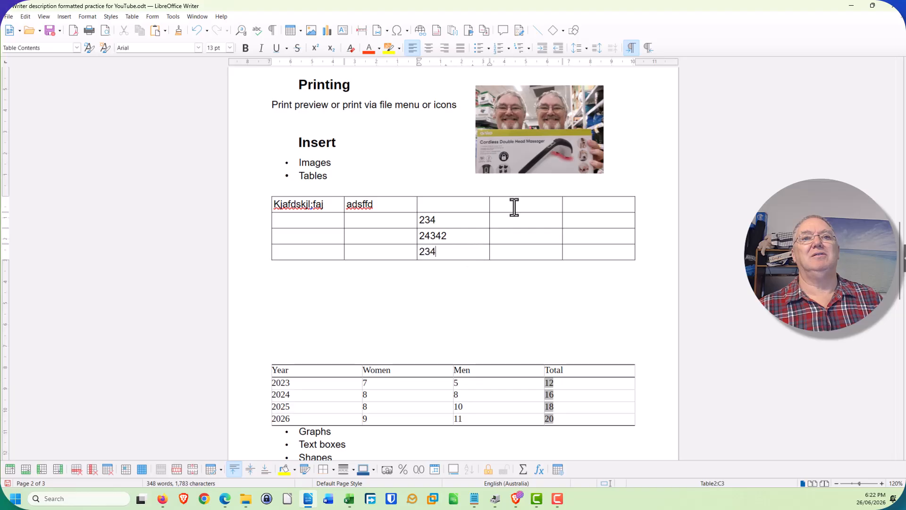
Enter 3424, 44 and 4444 down the new table's fourth column, from the second row to the fourth.
left_click(520, 220)
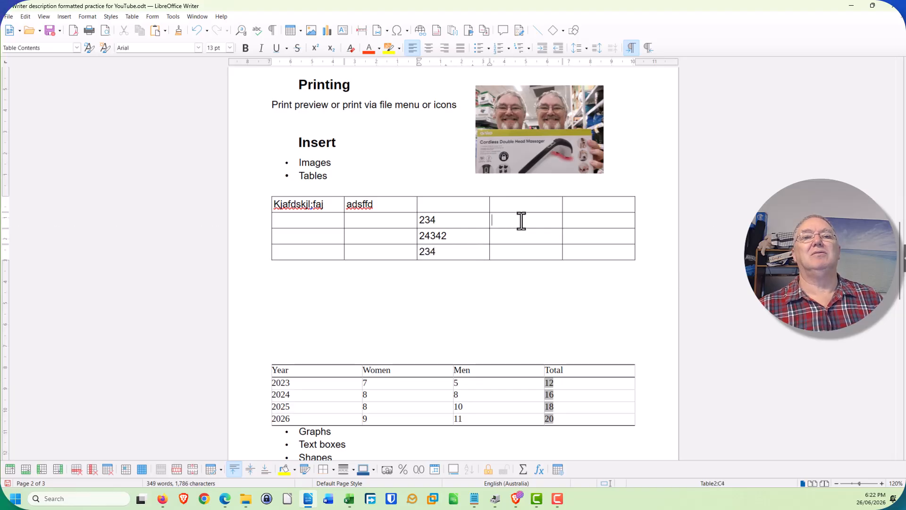
type("3424")
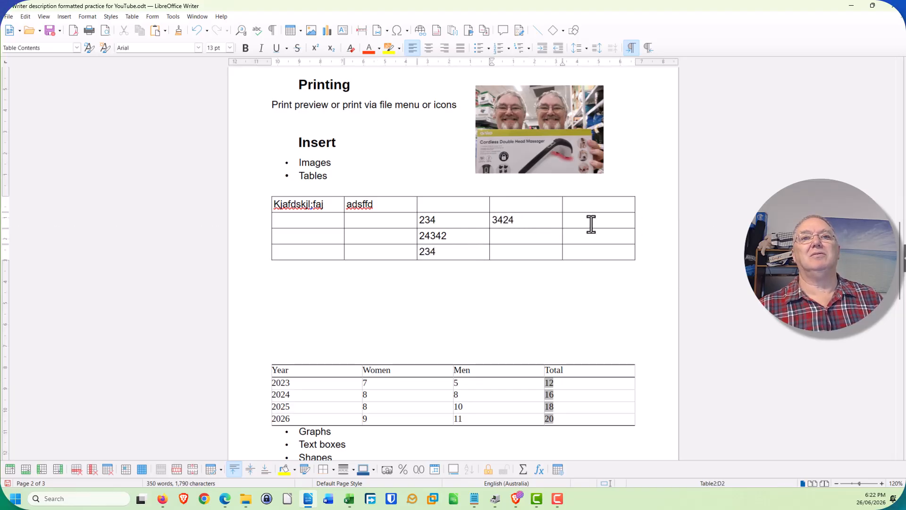
left_click(512, 239)
type("44")
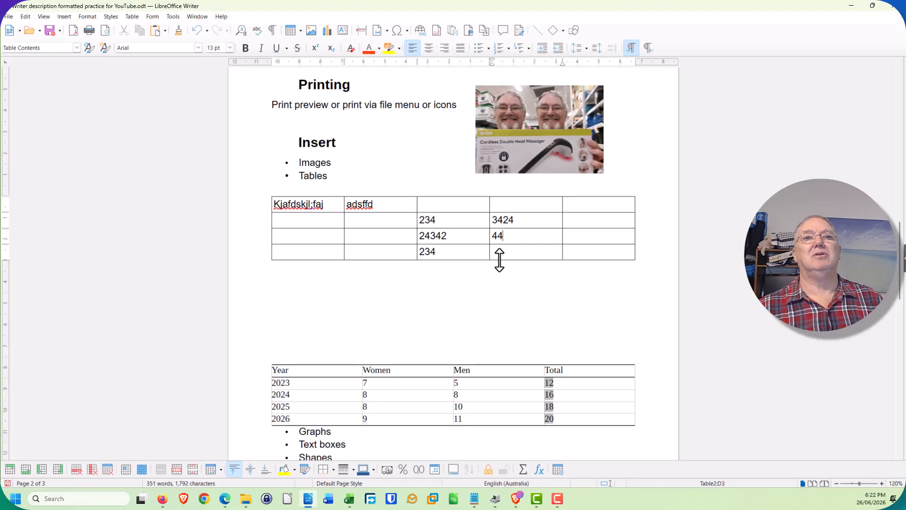
left_click(504, 255)
type("4444")
Enter 5, 4 and 2 down the new table's second column, from the second row to the fourth.
left_click(397, 222)
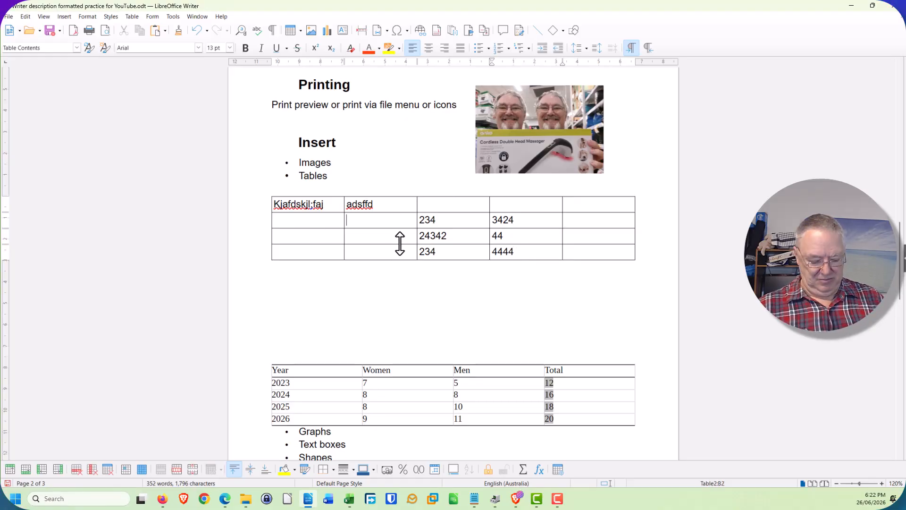
type("5")
left_click(378, 238)
type("4")
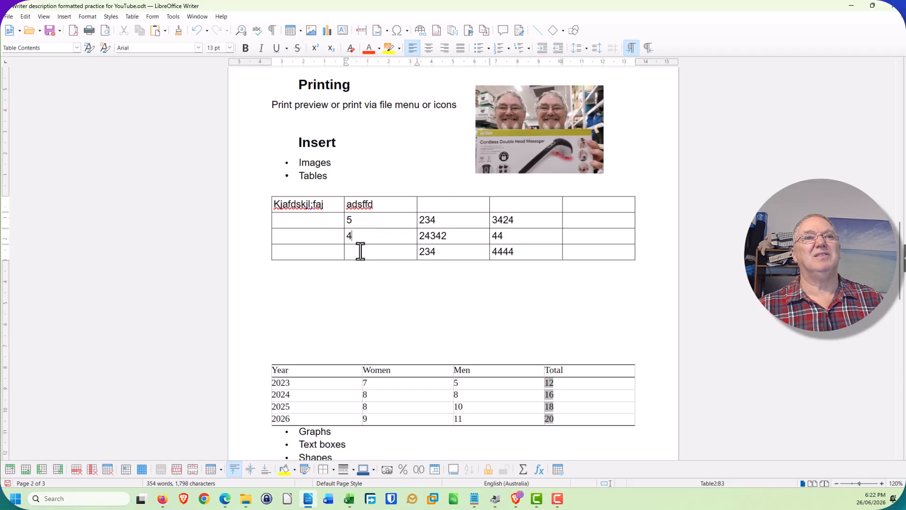
left_click(362, 251)
type("2")
left_click(298, 220)
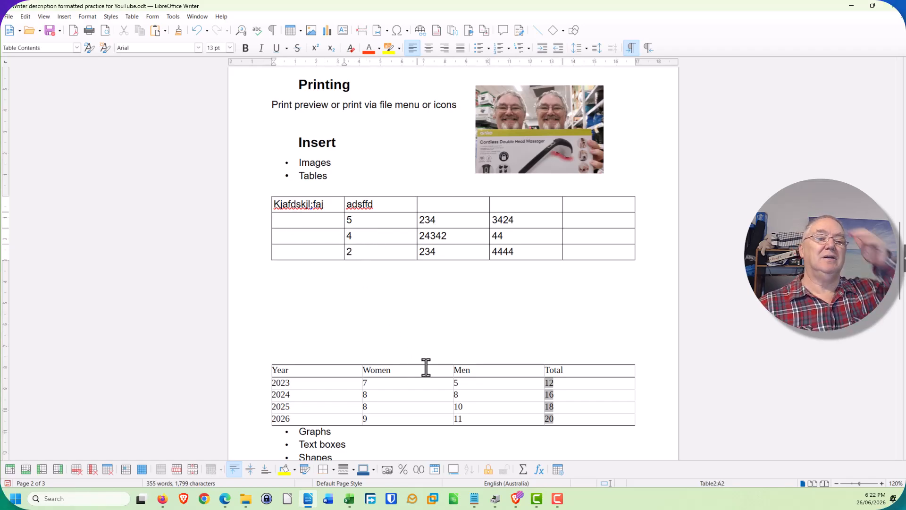
Add a sum formula in cell E2 of the new table that totals cells B2 to D2.
scroll(263, 277, "down", 2)
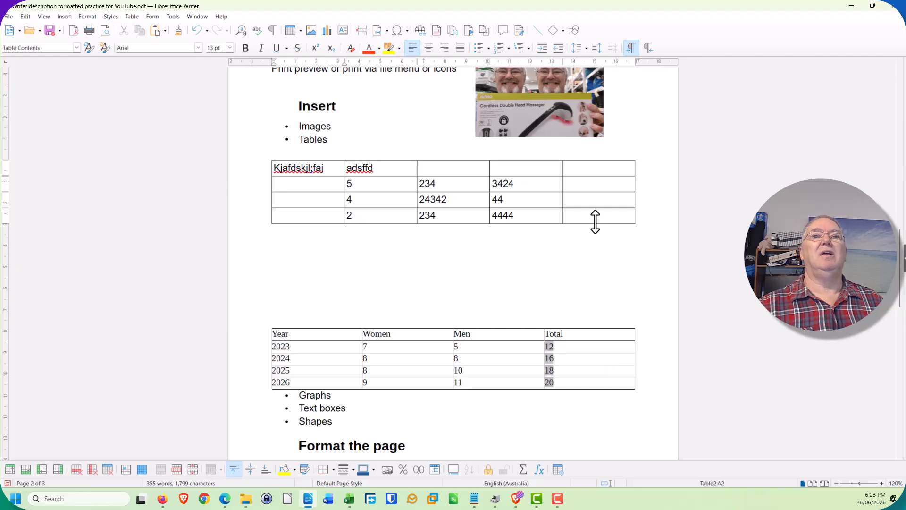
left_click(595, 188)
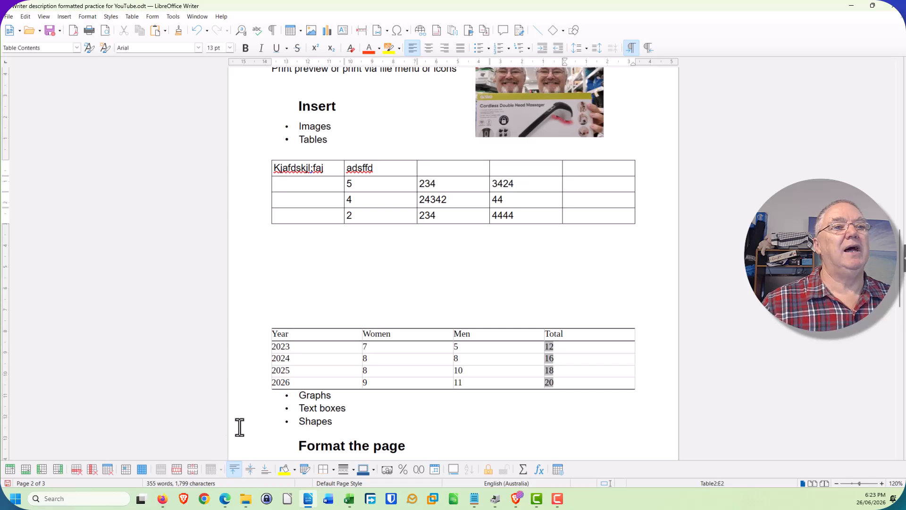
left_click(523, 470)
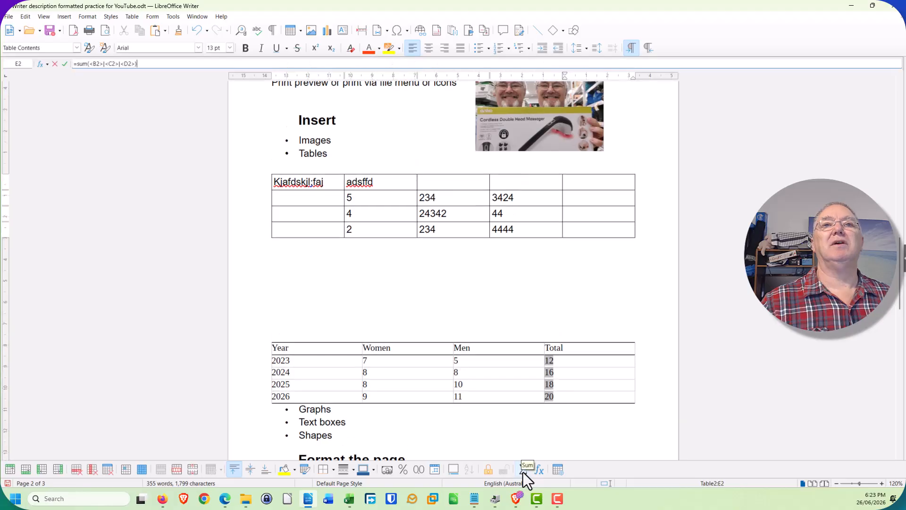
left_click(350, 198)
left_click_drag(405, 207, 537, 204)
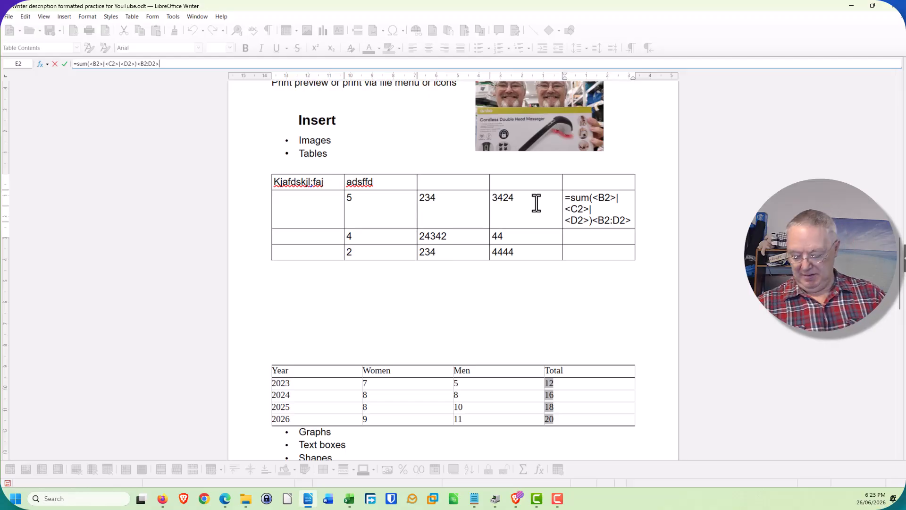
key("Return")
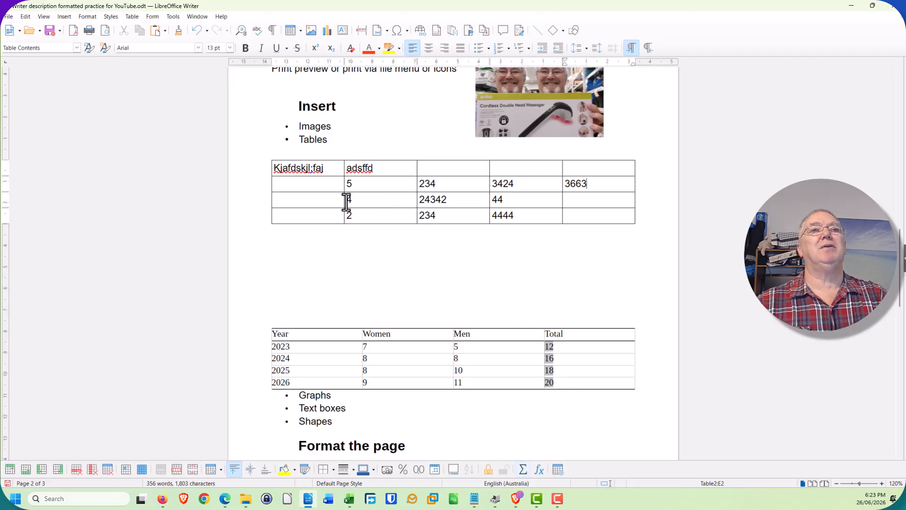
Add a sum formula in cell E3 that totals the third row's numbers in cells B3 to D3.
left_click(588, 200)
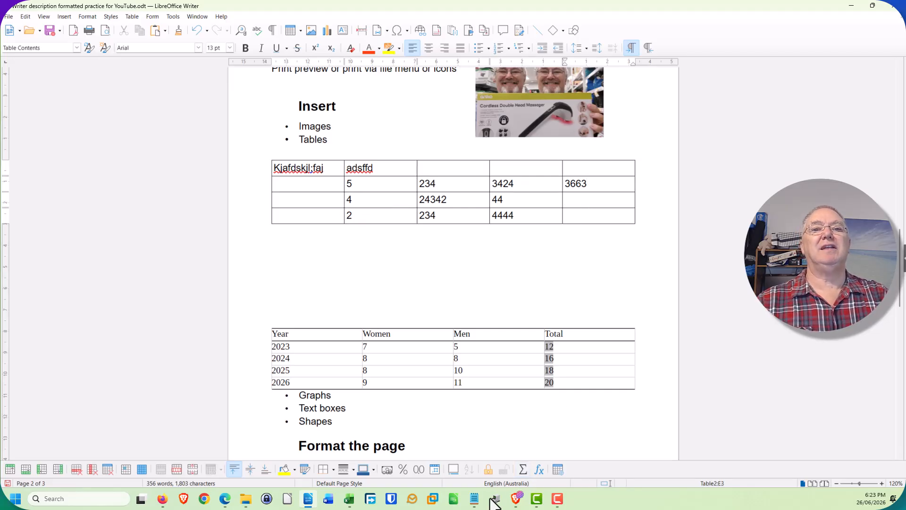
left_click(525, 473)
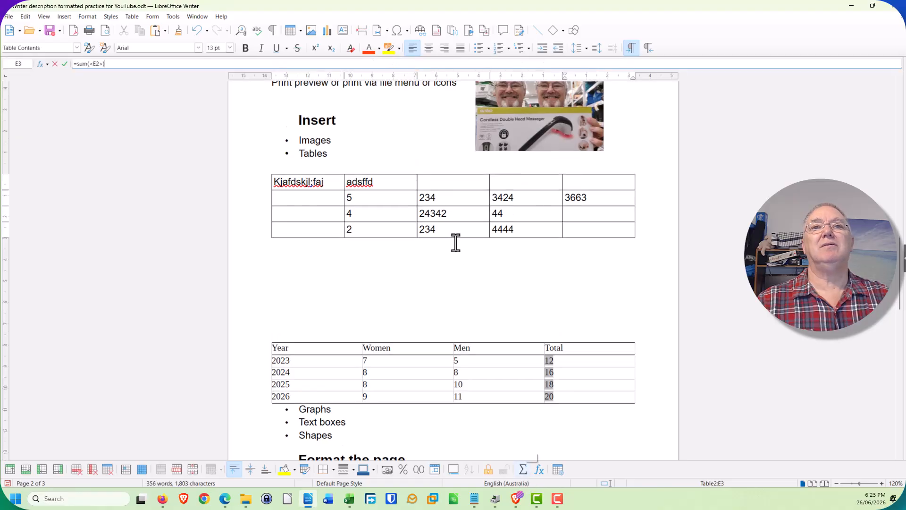
left_click(350, 216)
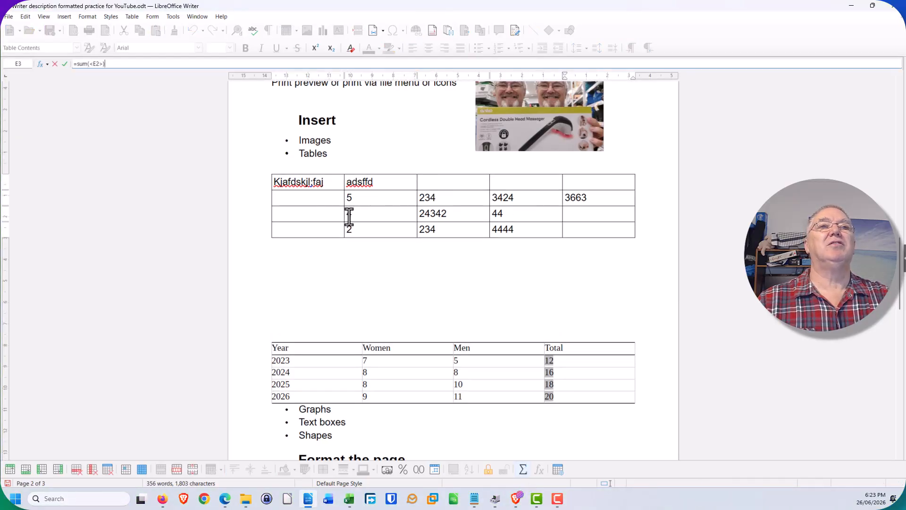
left_click_drag(362, 217, 511, 225)
key("Return")
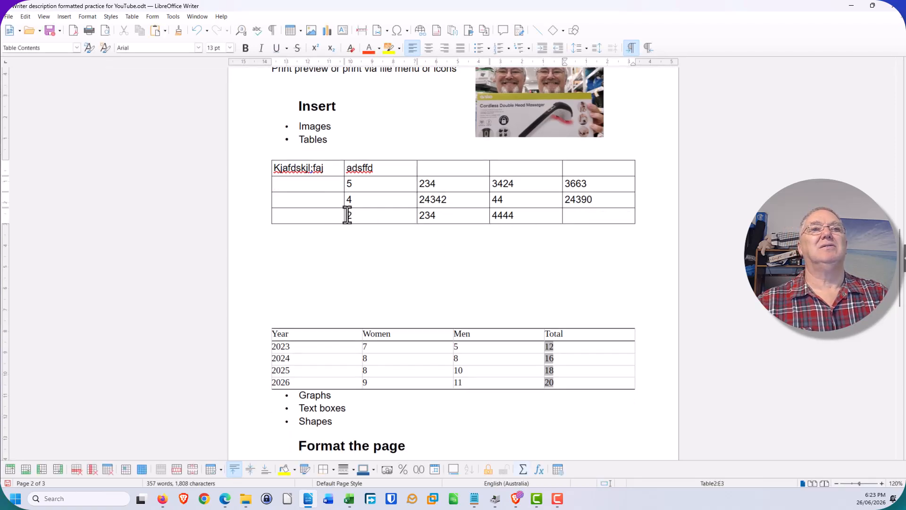
Total the last row's numbers, cells B4 to D4, with a sum formula in cell E4.
left_click_drag(346, 216, 506, 219)
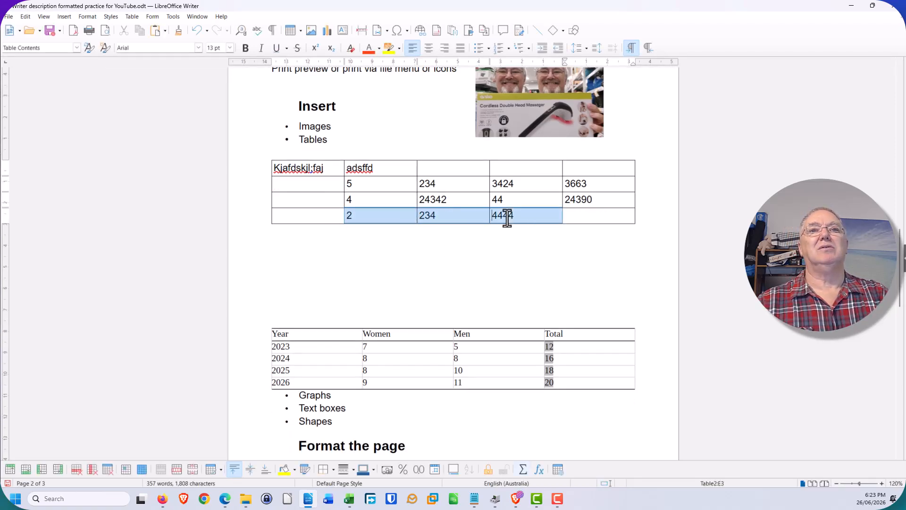
left_click(593, 219)
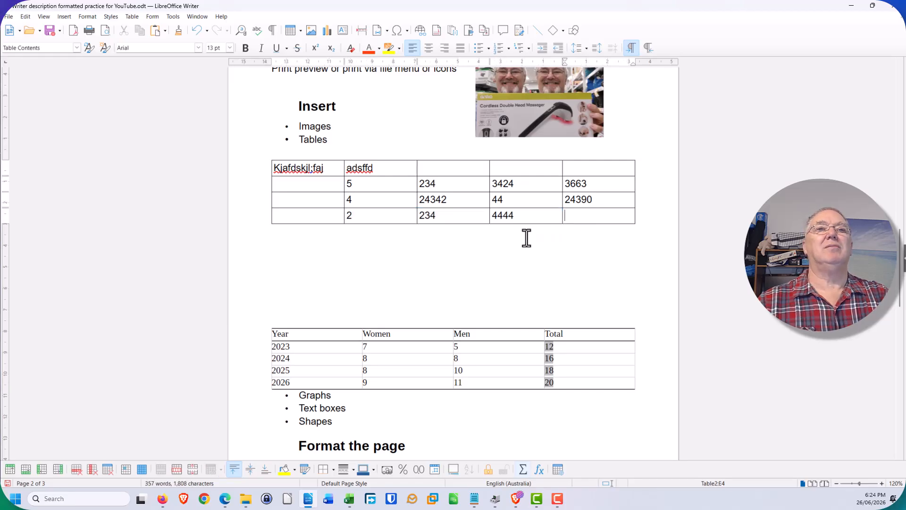
left_click(522, 468)
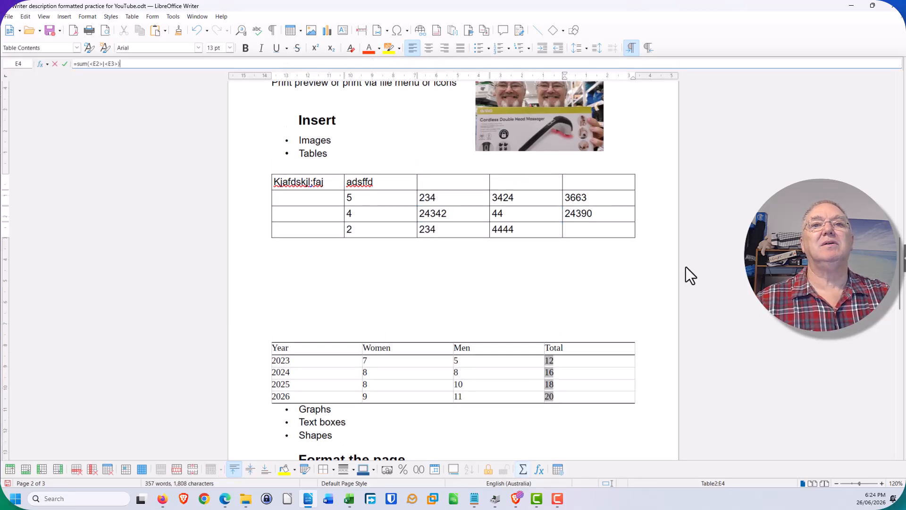
left_click(576, 235)
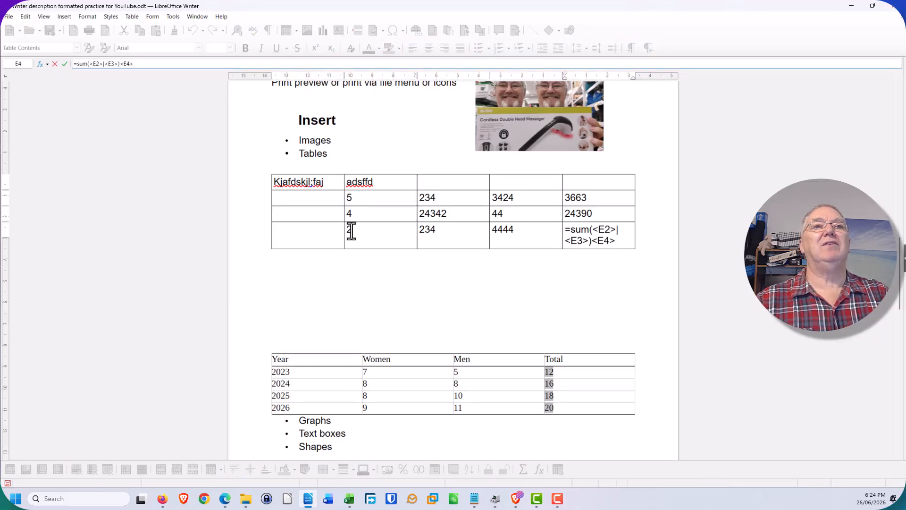
left_click_drag(347, 229, 503, 238)
key("Return")
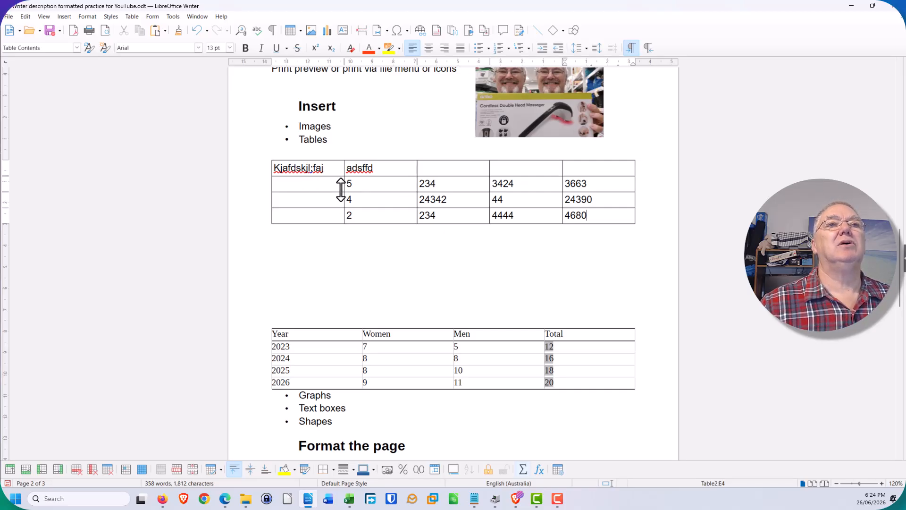
left_click_drag(346, 184, 585, 225)
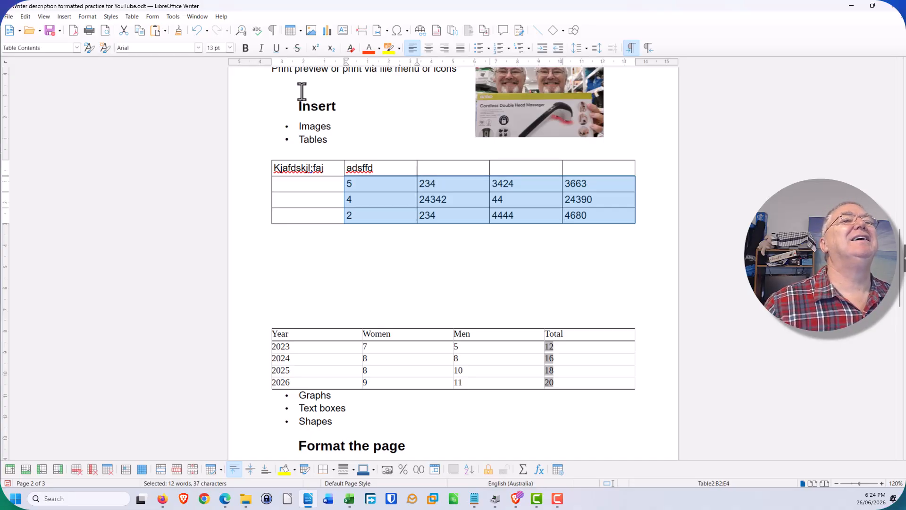
left_click(394, 284)
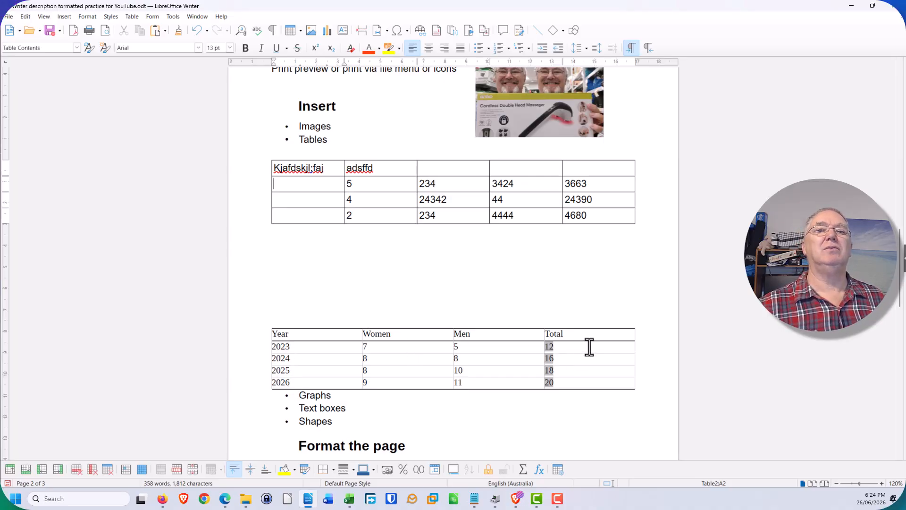
Add five blank lines above the Year, Women, Men and Total table to make room for a chart.
left_click(632, 285)
scroll(632, 312, "down", 3)
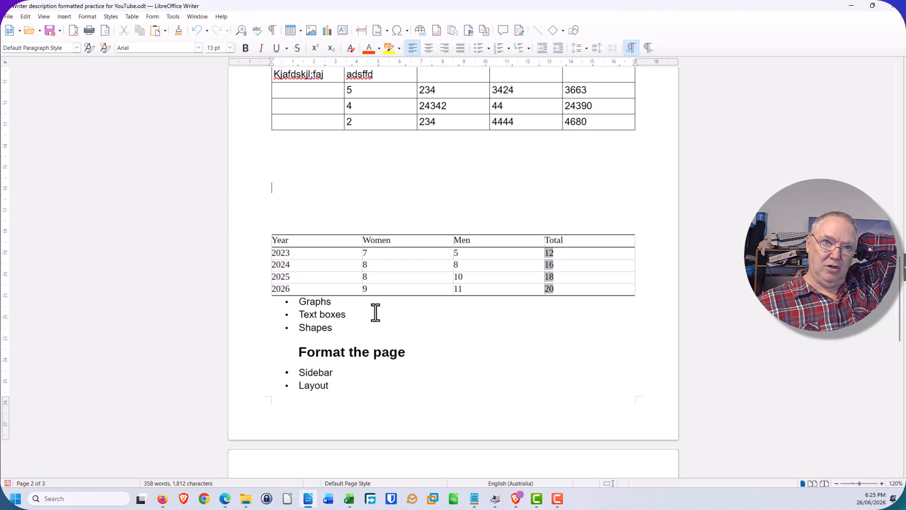
left_click(386, 203)
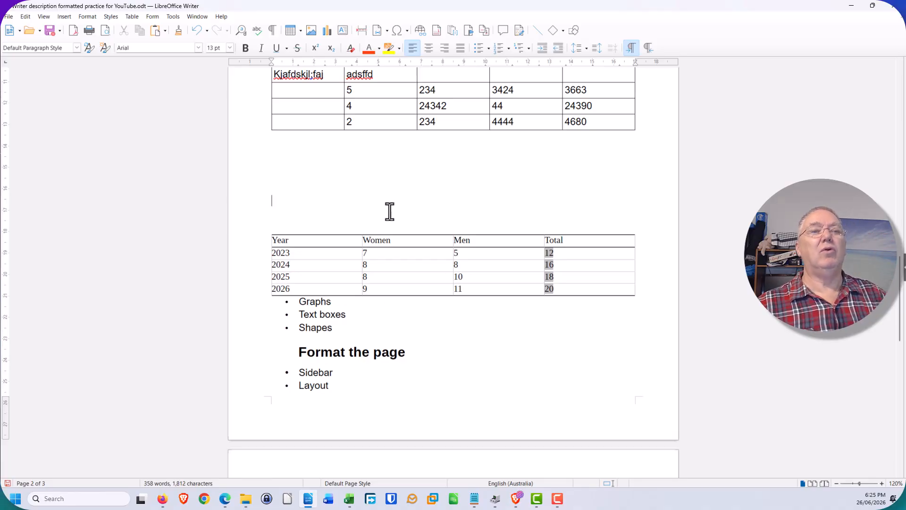
key("Return")
key("Return")
key("Return")
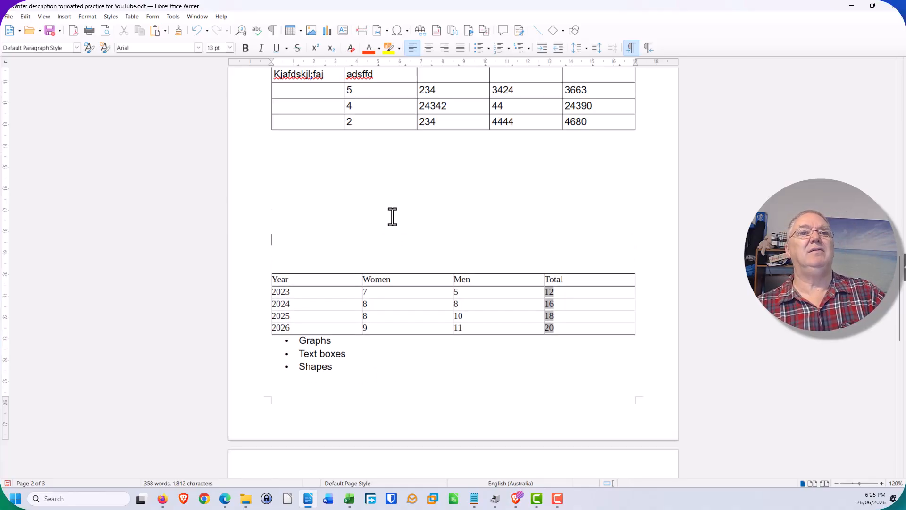
key("Return")
key("Return")
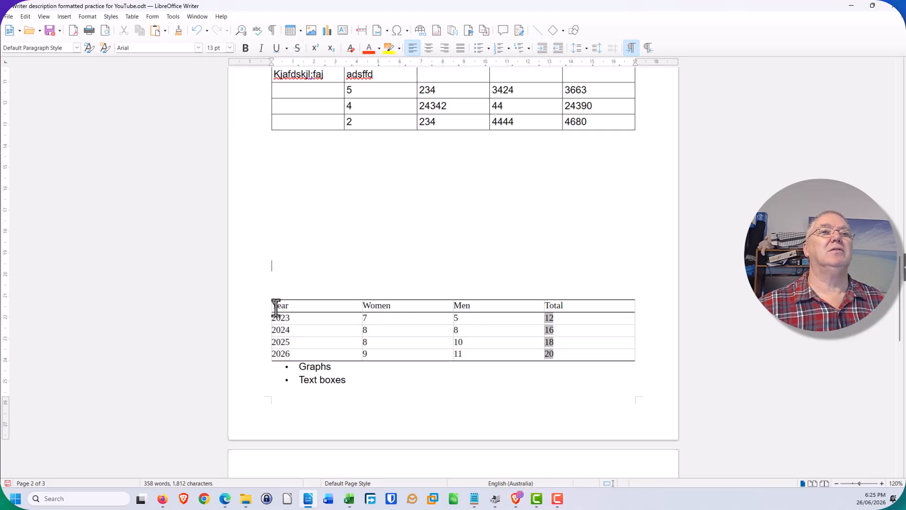
Start a chart from the Year, Women, Men and Total table as a Normal column chart with the Realistic 3D look.
left_click(273, 305)
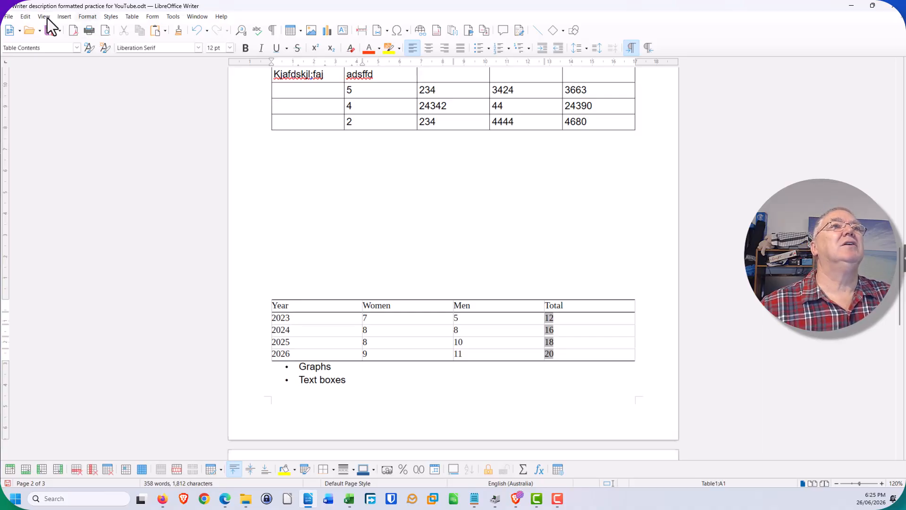
left_click(65, 17)
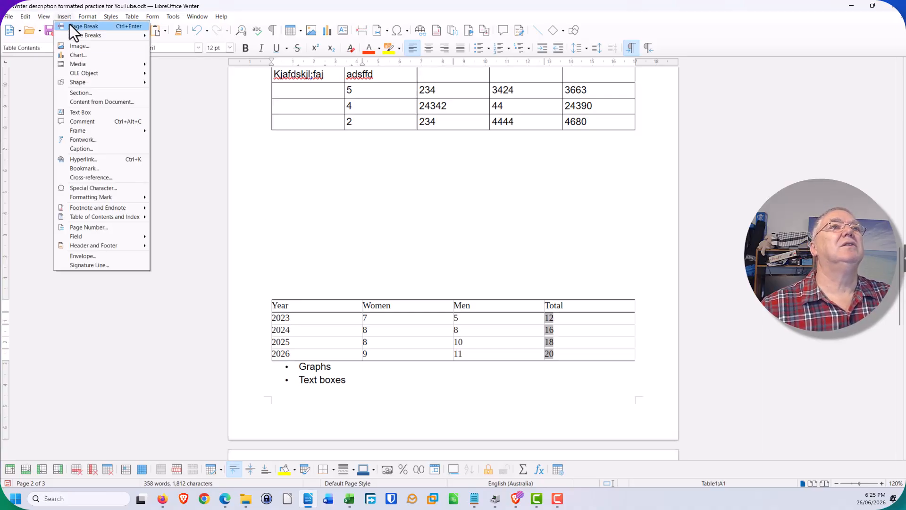
left_click(69, 53)
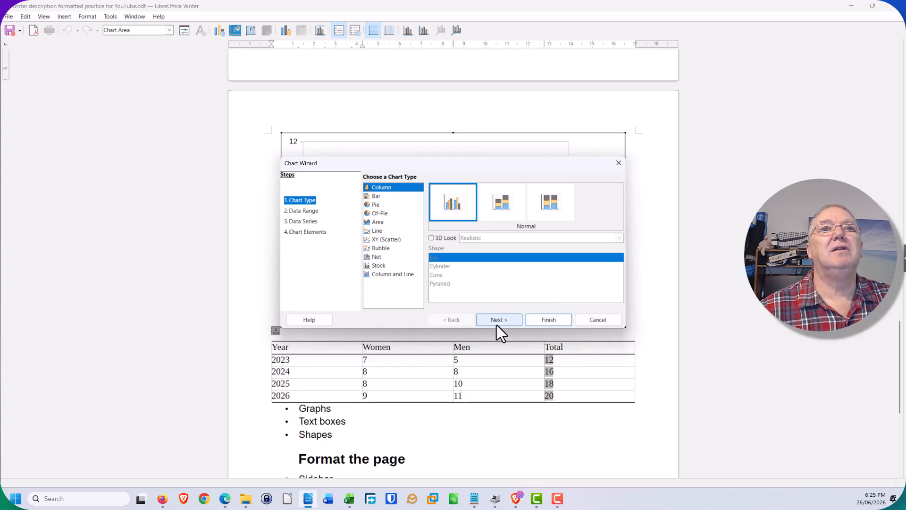
left_click(430, 238)
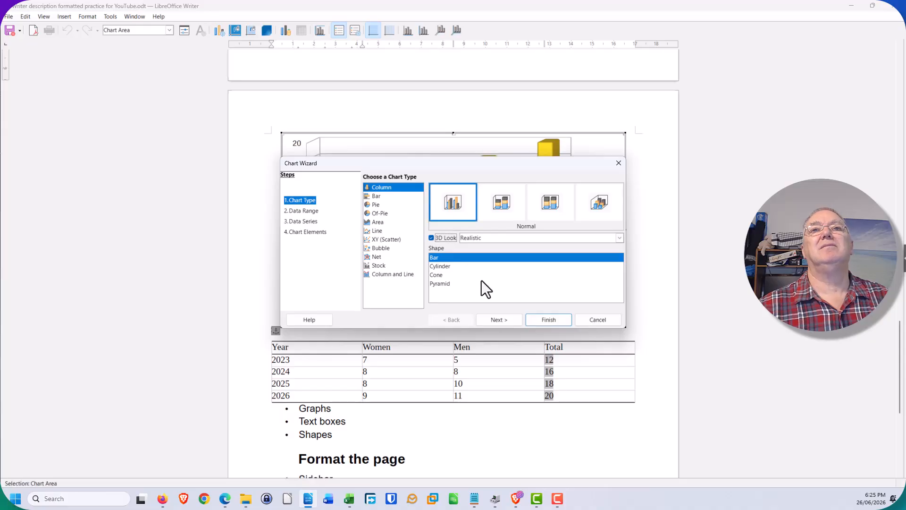
left_click_drag(486, 166, 662, 315)
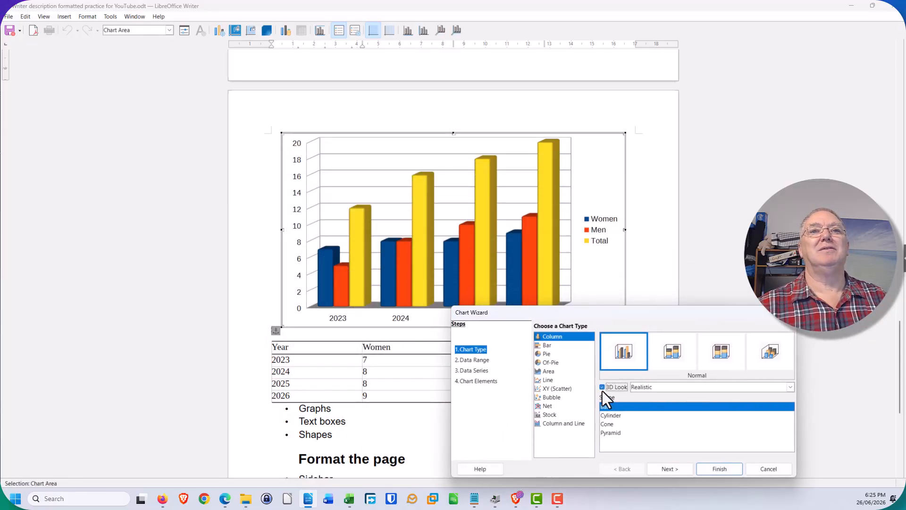
left_click(602, 388)
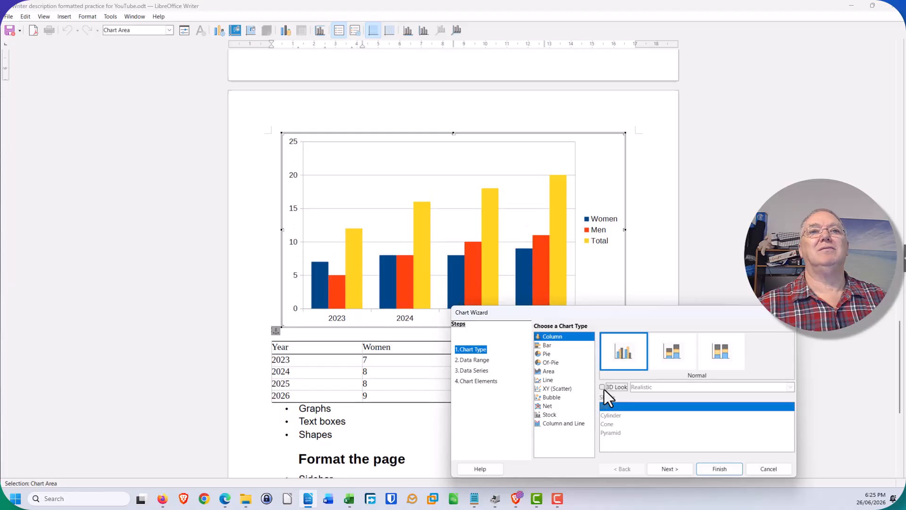
left_click(603, 387)
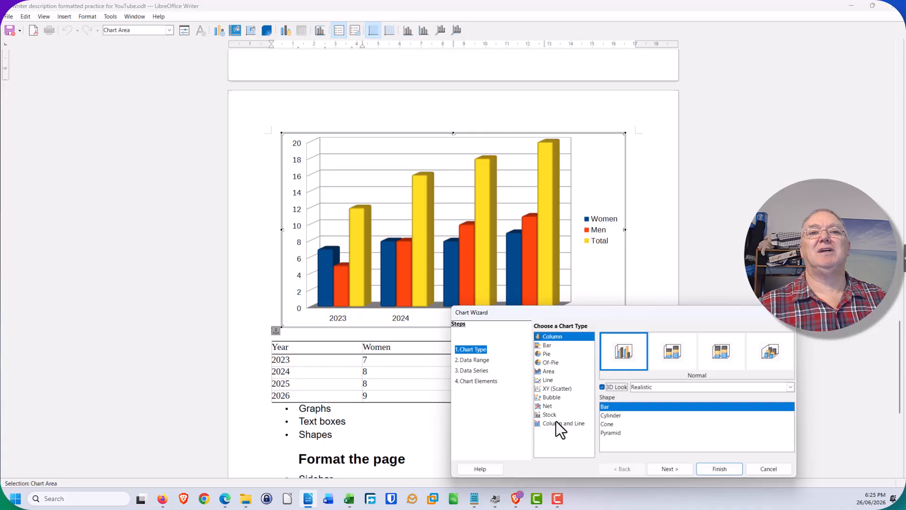
Keep the default data range and series, title the chart Members, and finish creating it.
left_click(680, 469)
left_click(676, 468)
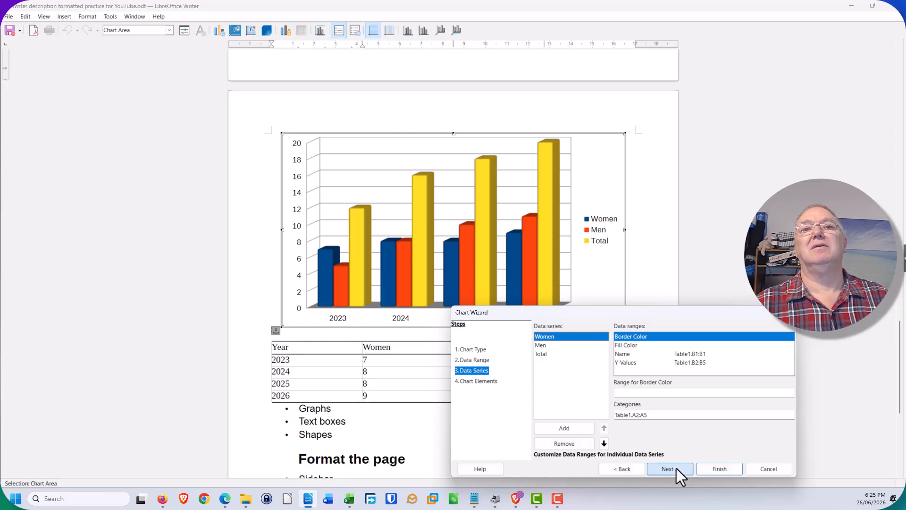
left_click(676, 468)
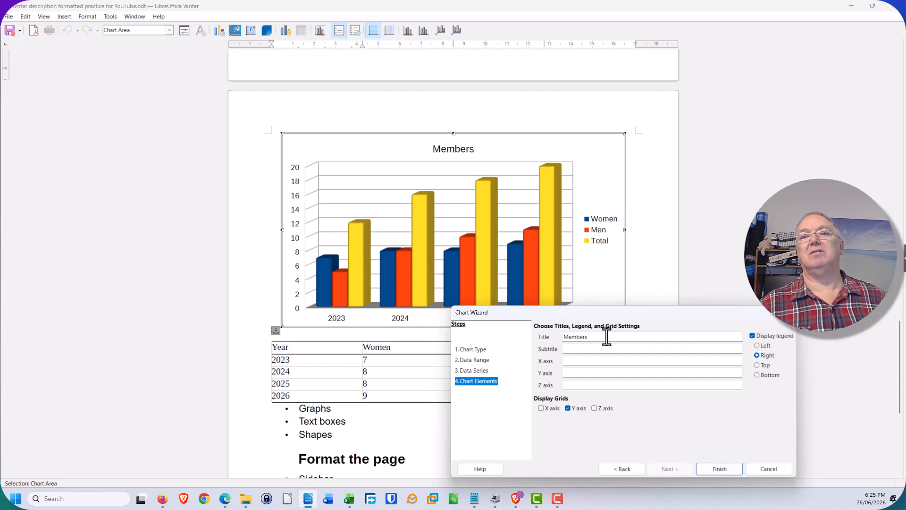
left_click(715, 469)
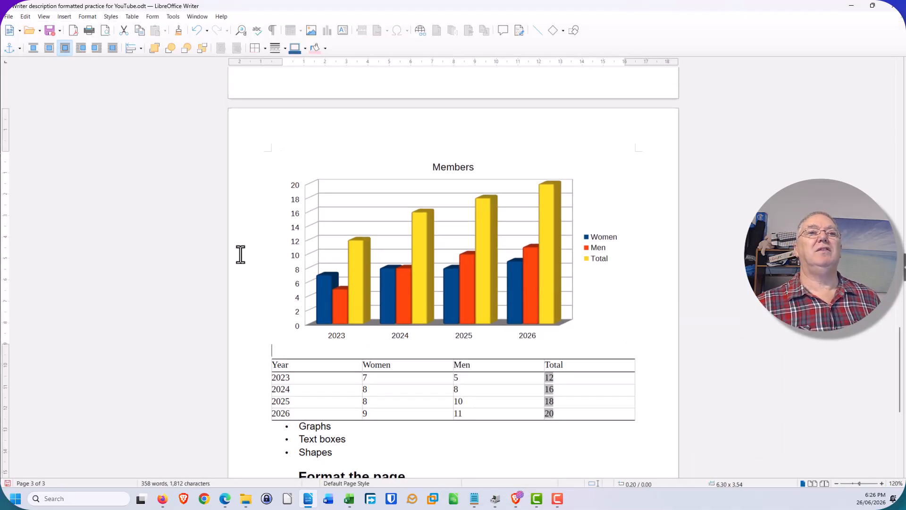
left_click(613, 344)
Review the new chart and its surroundings, from the Format the page list back to the table under the Insert heading.
scroll(624, 331, "down", 1)
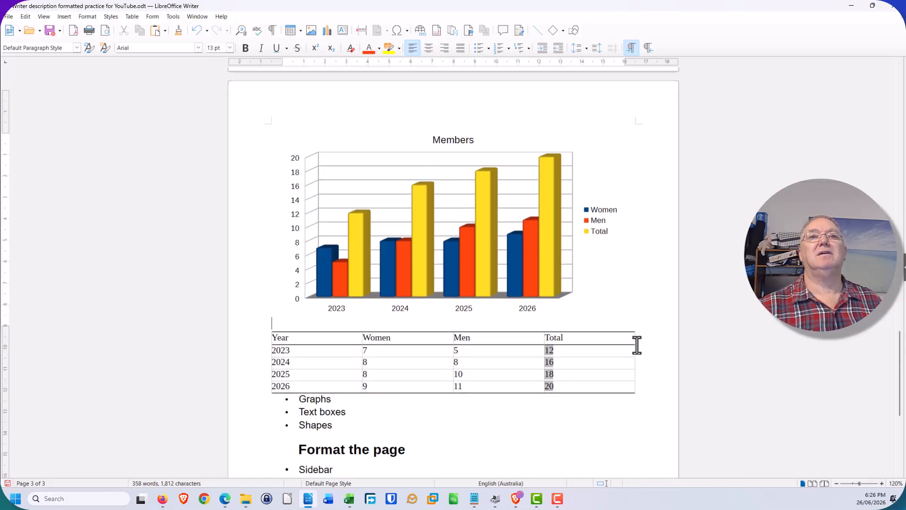
scroll(637, 346, "down", 1)
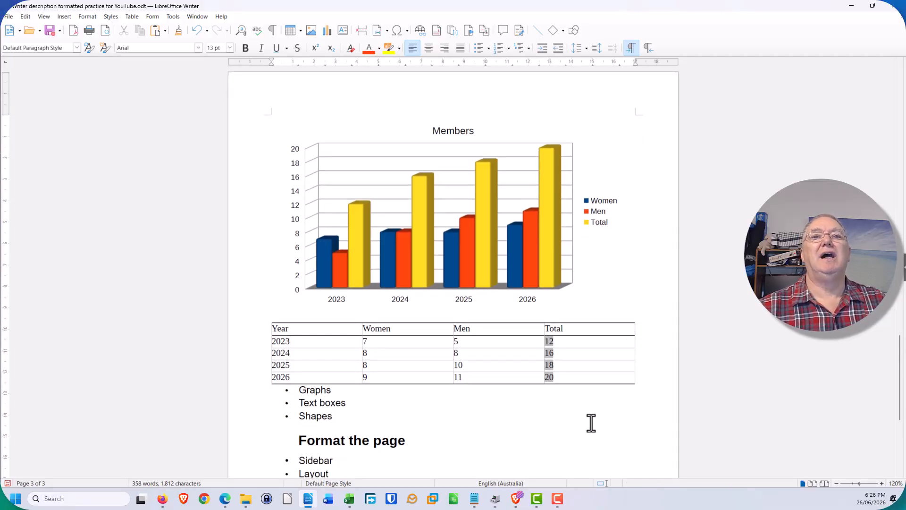
scroll(591, 423, "down", 2)
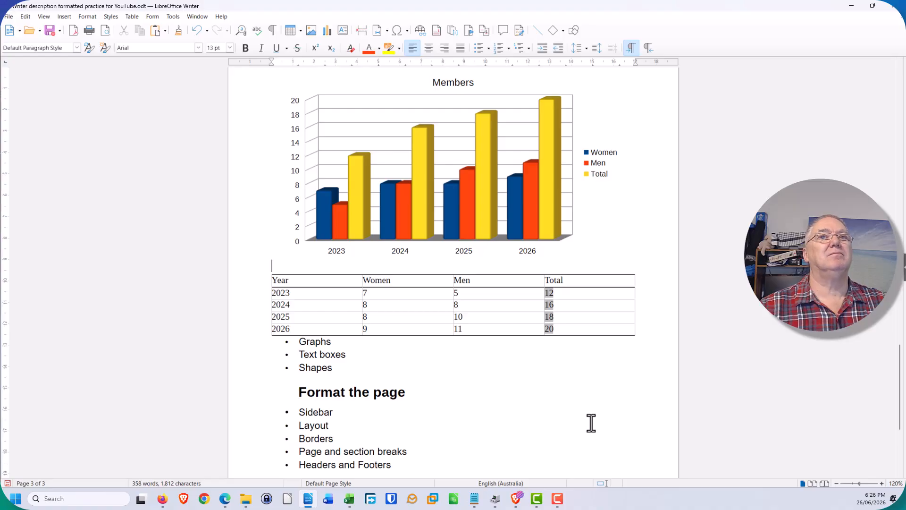
scroll(489, 360, "down", 2)
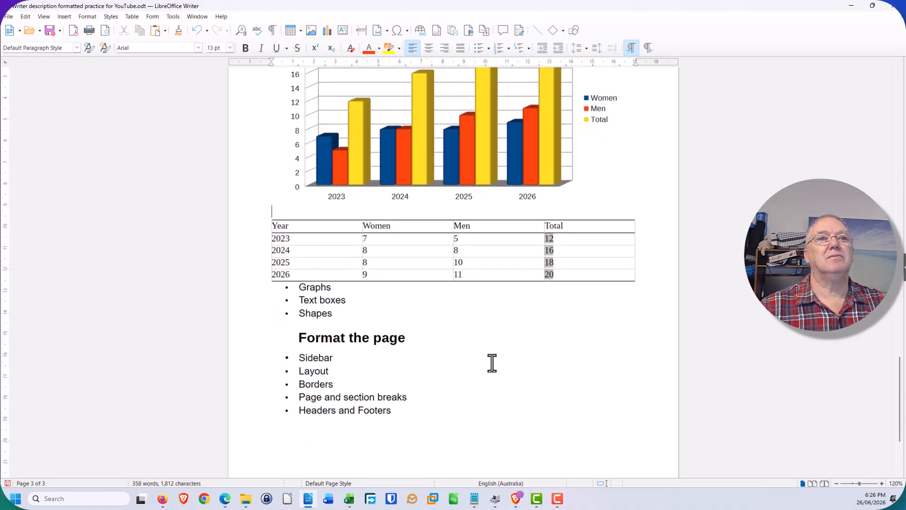
scroll(495, 313, "up", 10)
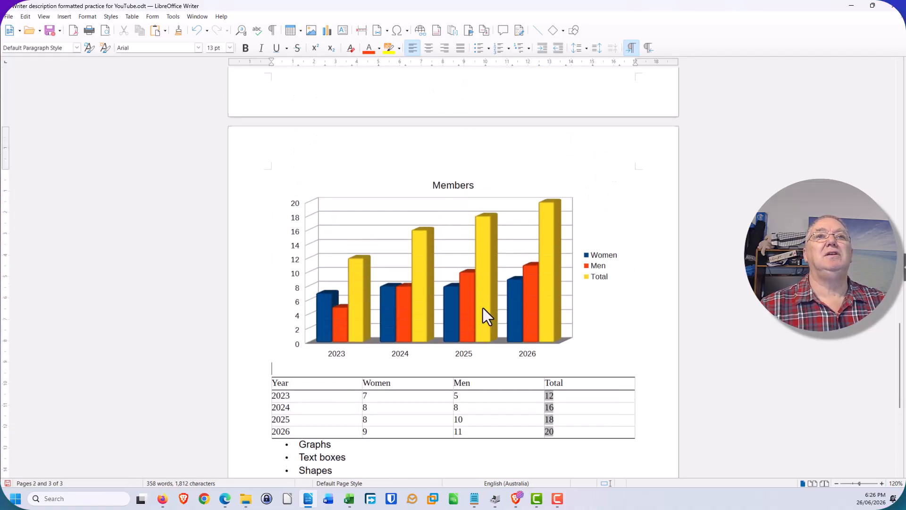
scroll(477, 308, "up", 8)
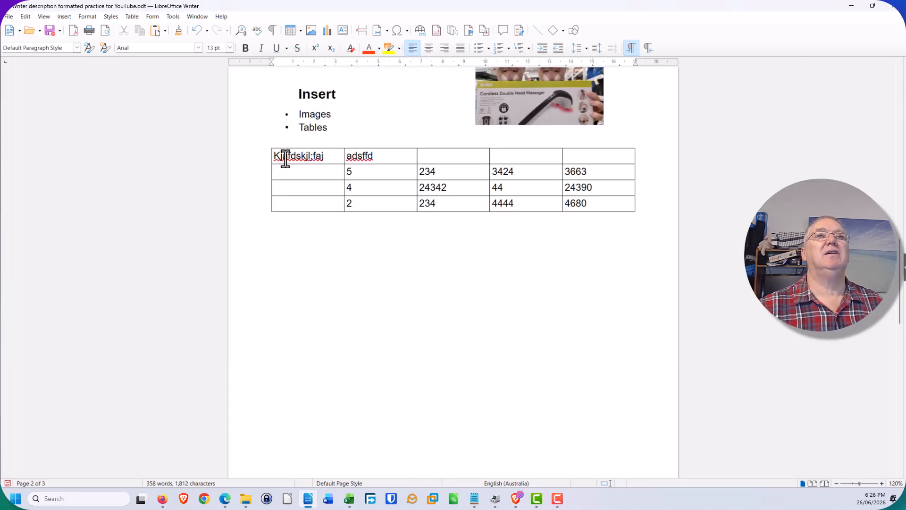
scroll(516, 330, "down", 3)
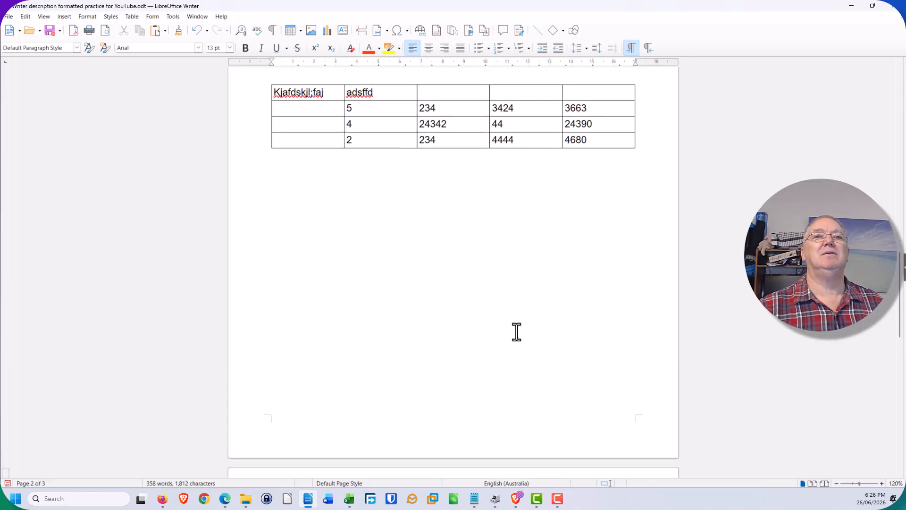
scroll(411, 259, "up", 2)
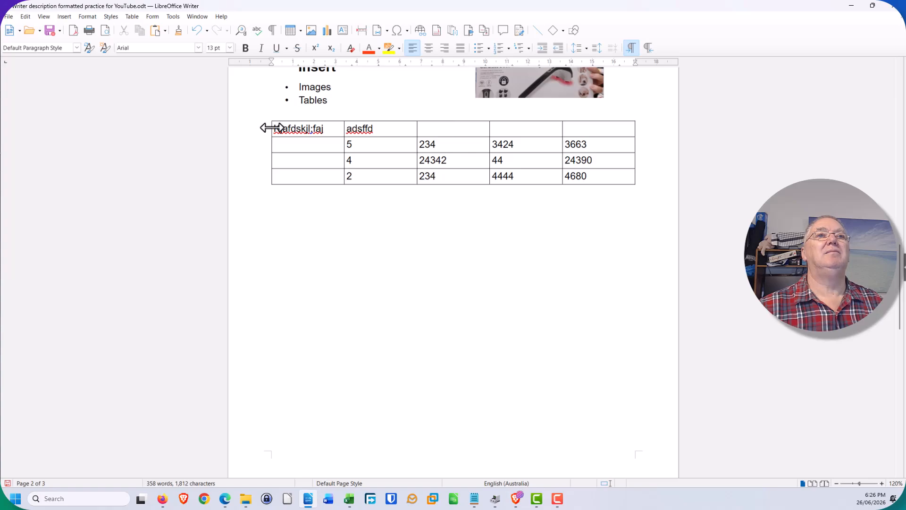
Open the AutoFormat styles for the table under Tables and preview the styles from Default Table Style through Simple Grid Columns.
left_click(278, 179)
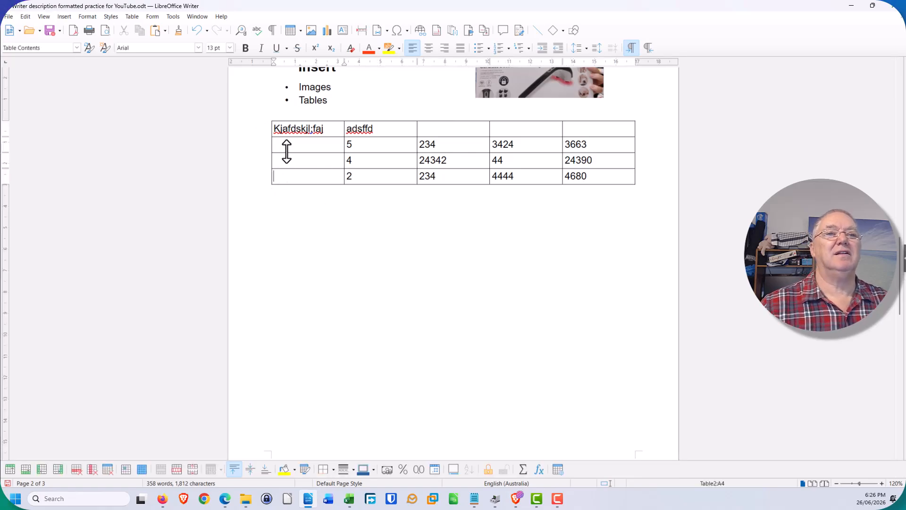
left_click(132, 16)
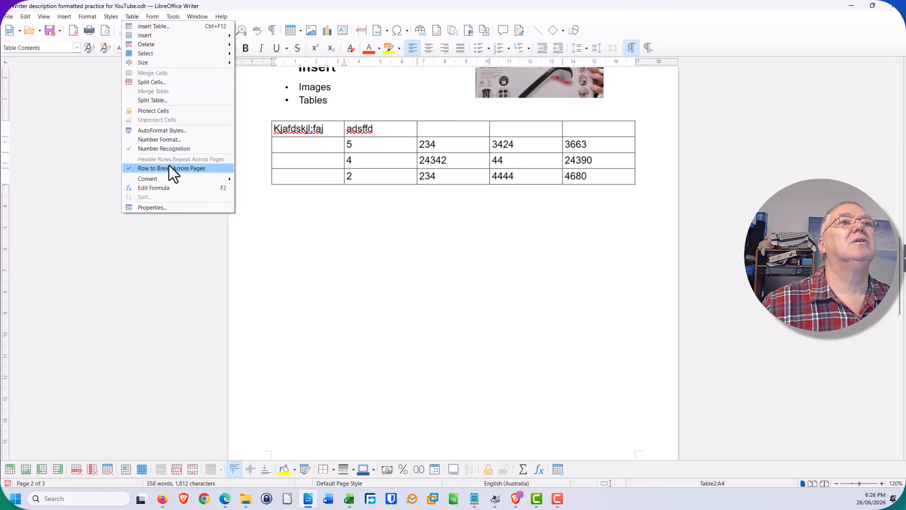
left_click(169, 131)
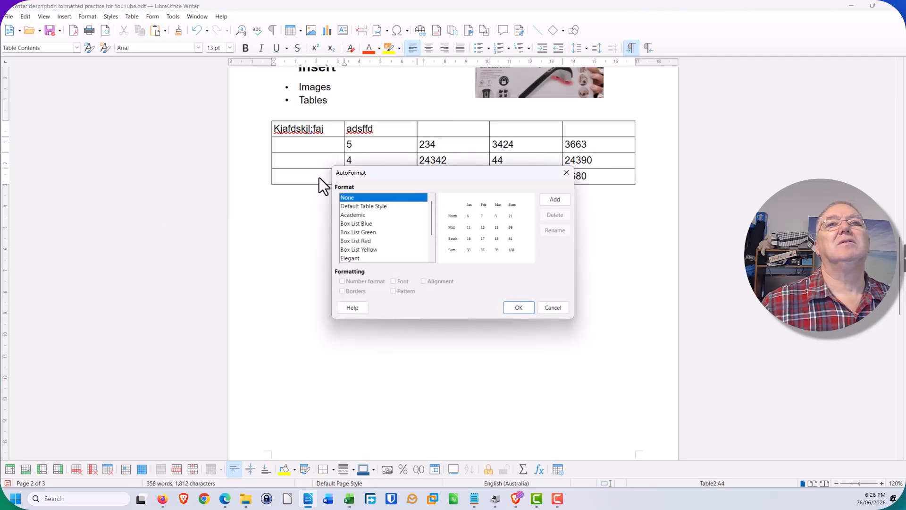
left_click(372, 209)
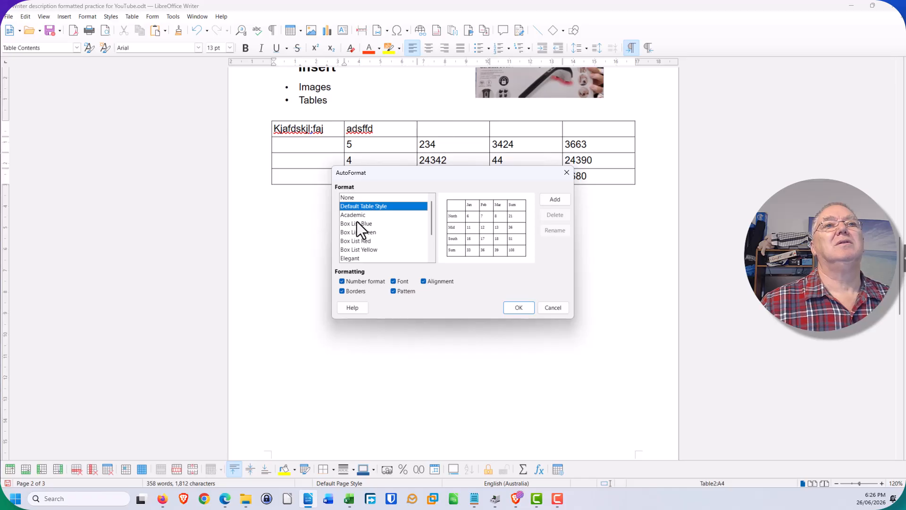
left_click(358, 222)
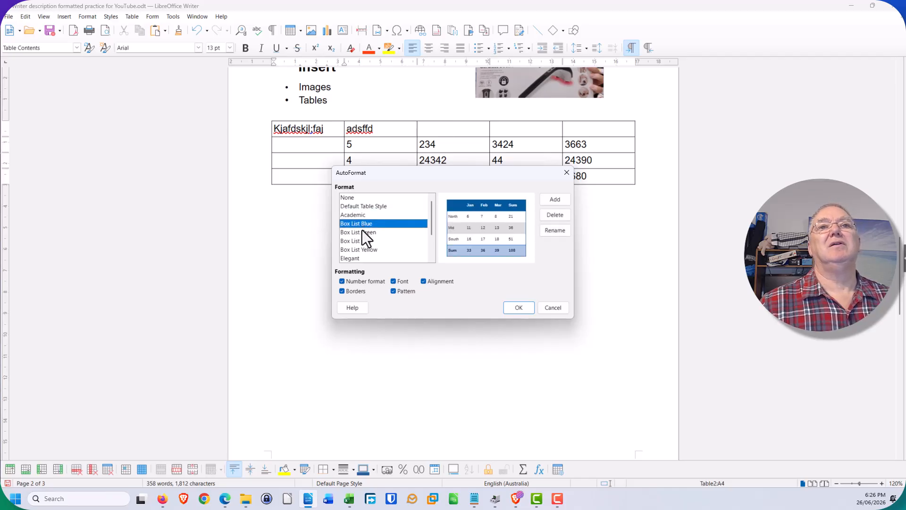
left_click(361, 231)
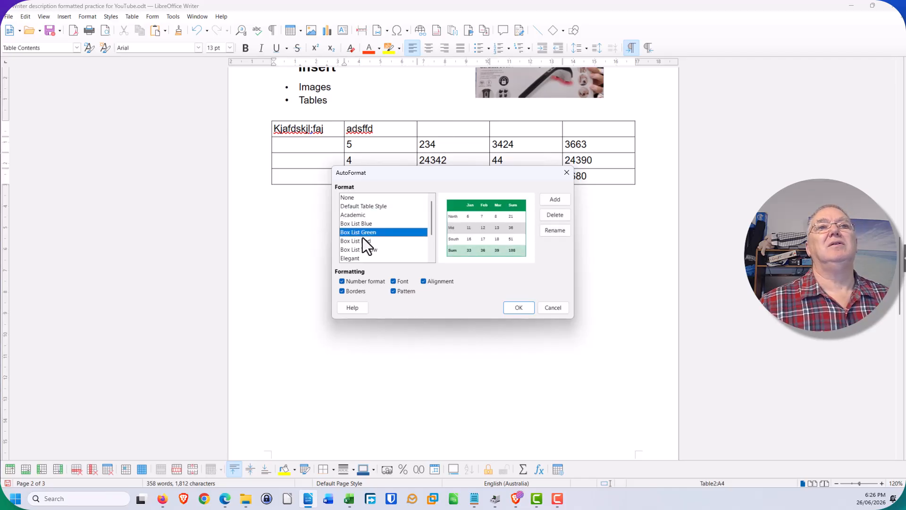
left_click(362, 240)
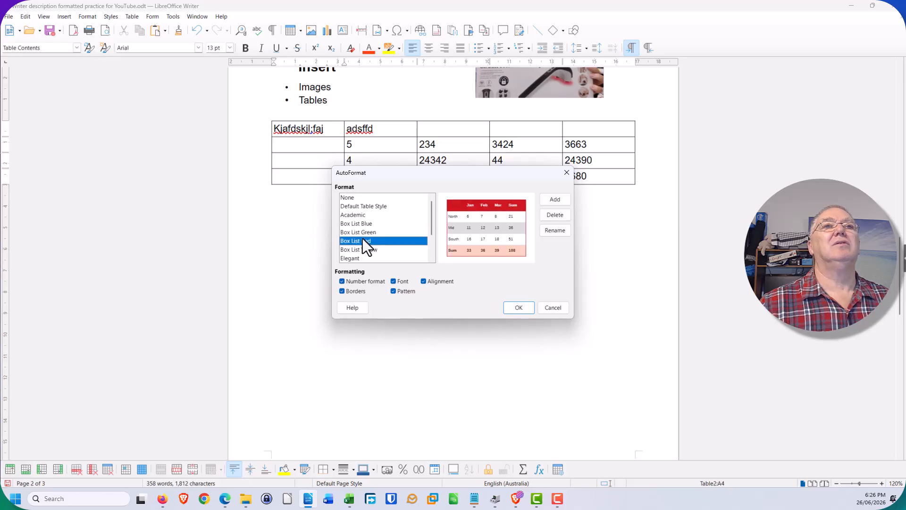
left_click(362, 251)
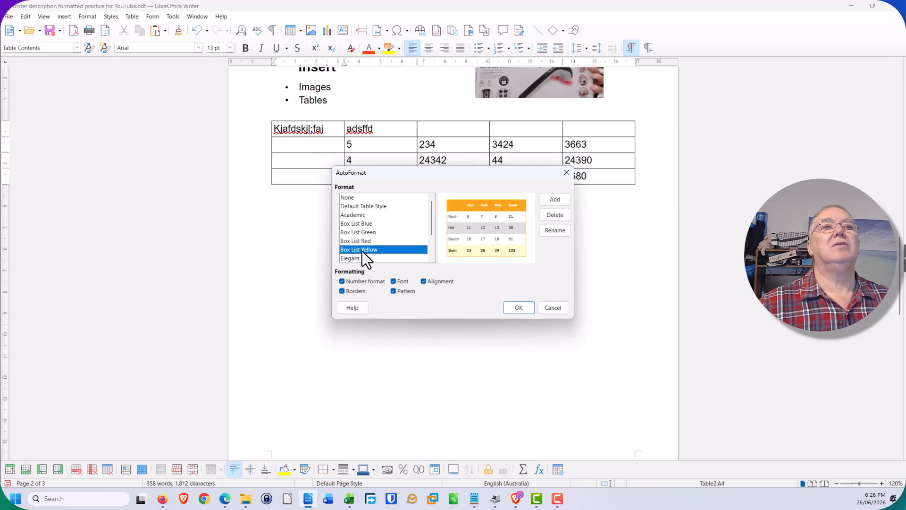
left_click(352, 261)
scroll(392, 223, "down", 2)
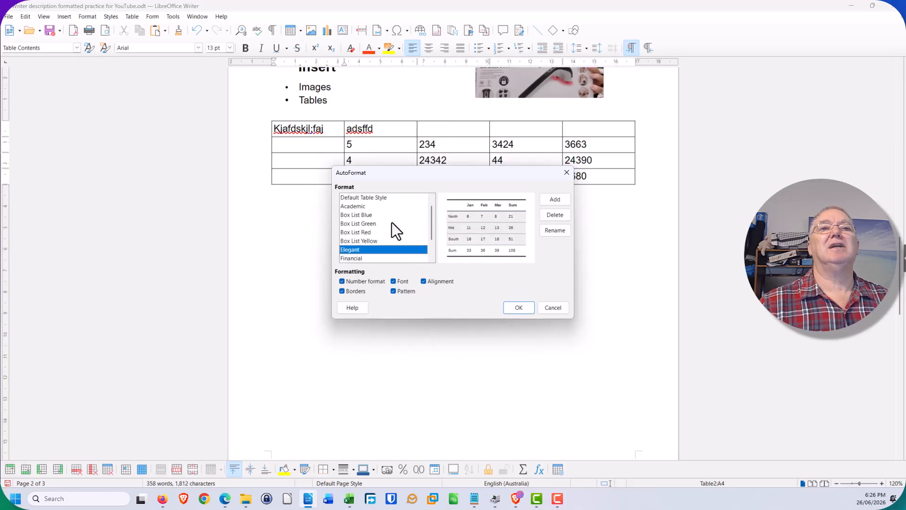
left_click(355, 232)
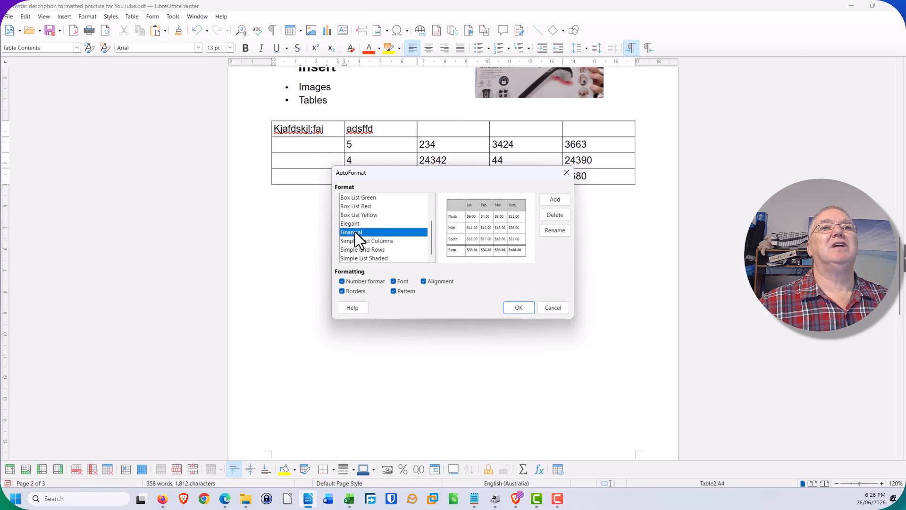
left_click(366, 241)
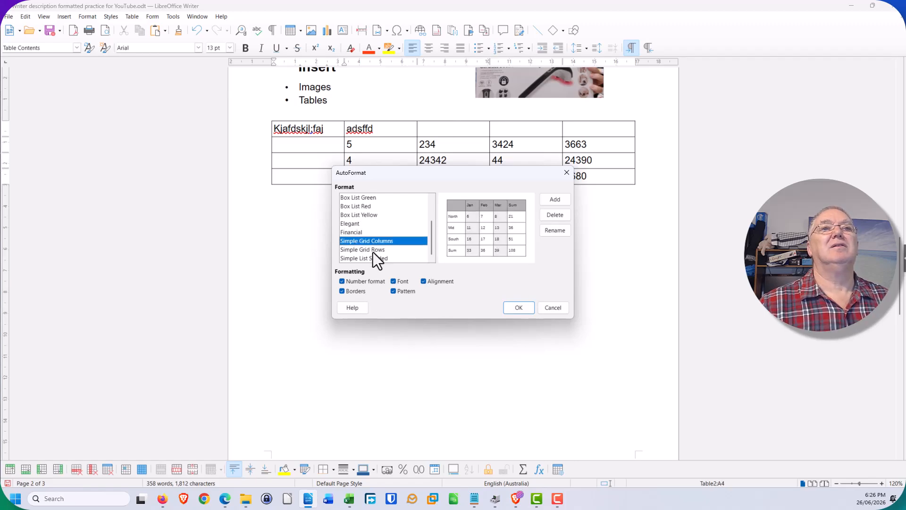
Apply the Simple List Shaded style to the table under Tables.
left_click(371, 251)
left_click(373, 258)
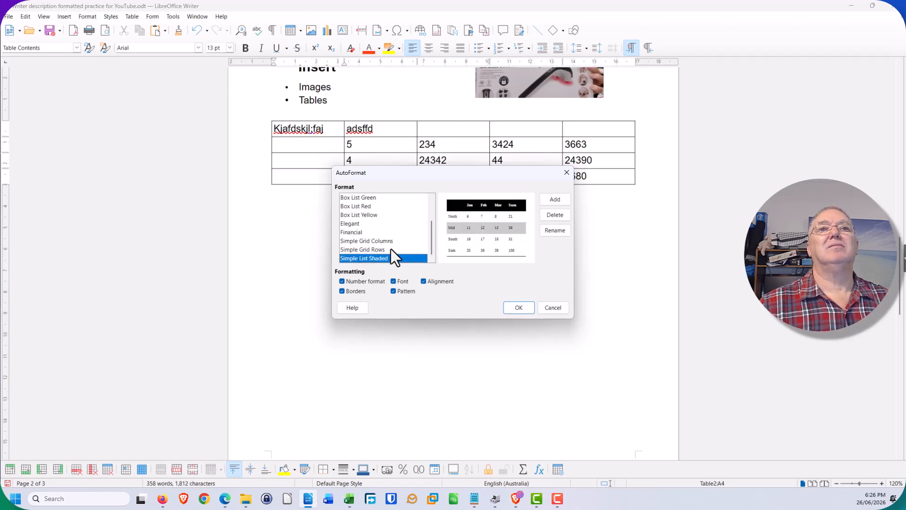
left_click(513, 307)
left_click(426, 258)
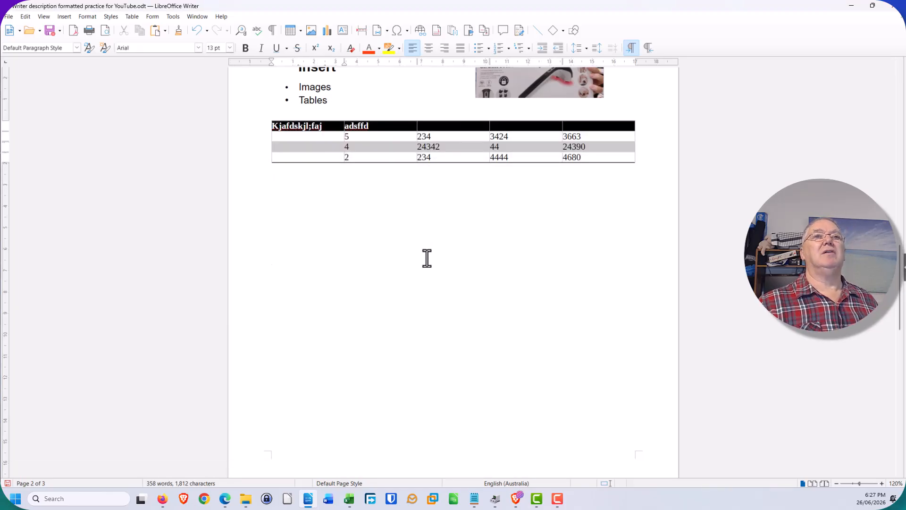
scroll(416, 268, "down", 1)
scroll(401, 273, "up", 1)
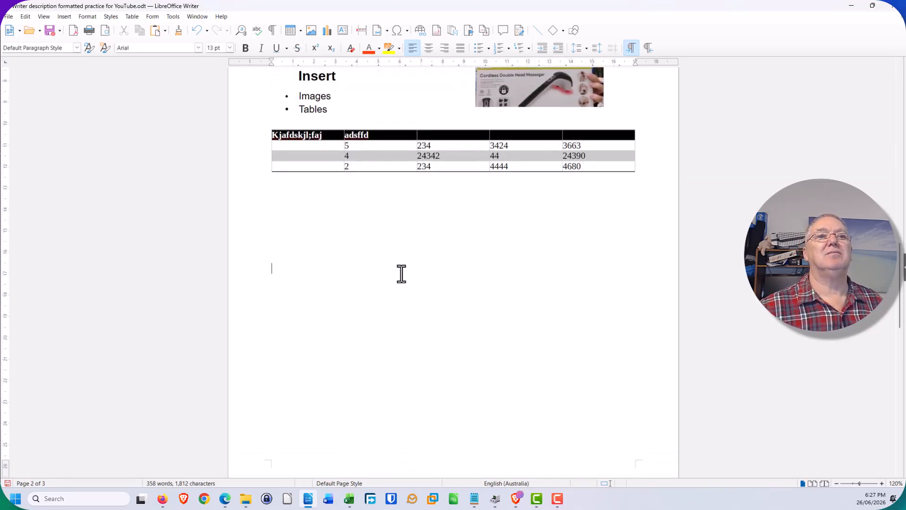